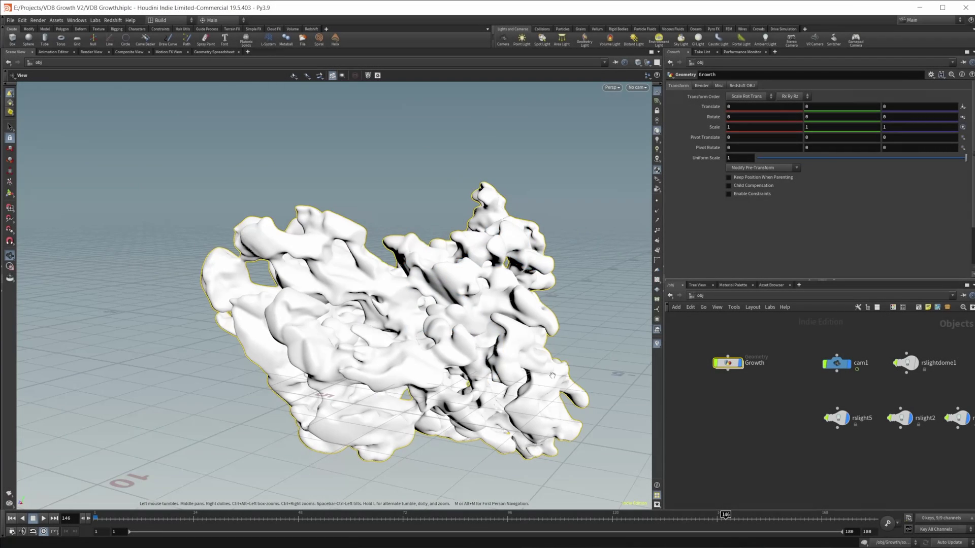
Step: Hide the Growth object and add a new Geometry object below it in the network
left_click_drag(523, 376, 423, 374)
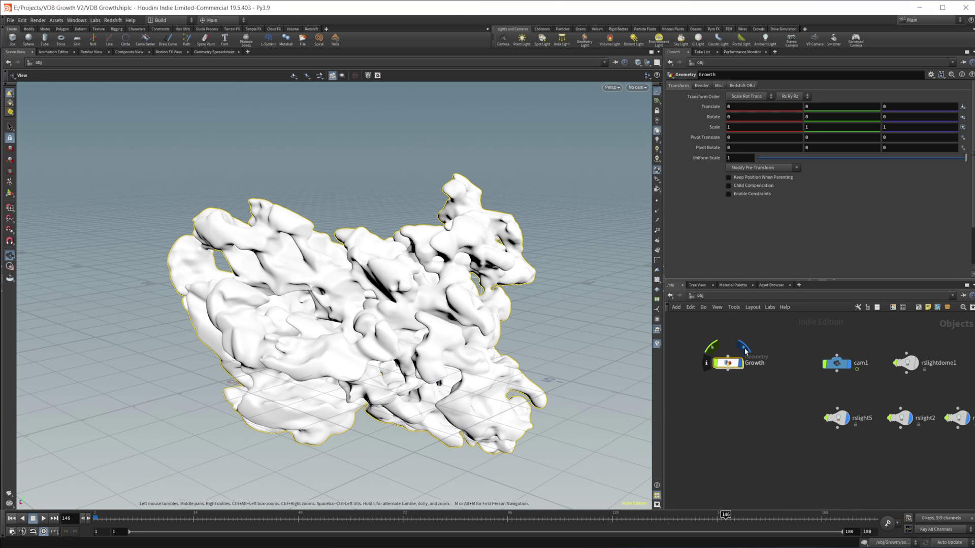
left_click(740, 364)
key("Tab")
type("geo")
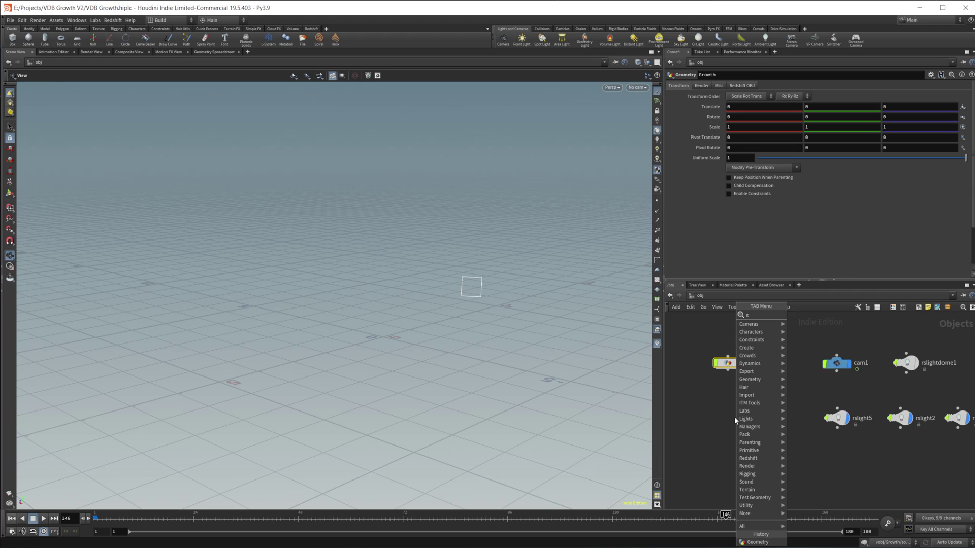
key("Return")
left_click(734, 417)
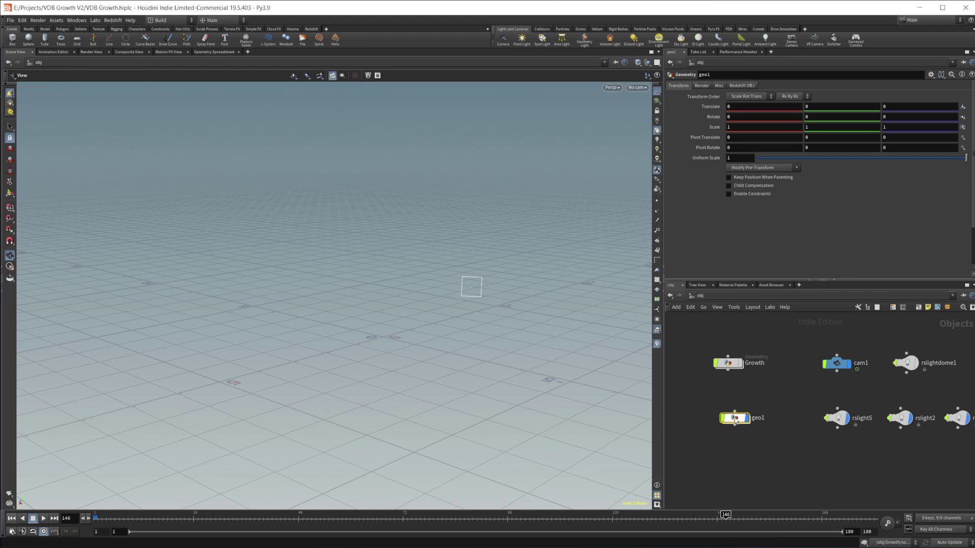
Step: Go inside the new geo1 object and add a Sphere node
double_click(735, 418)
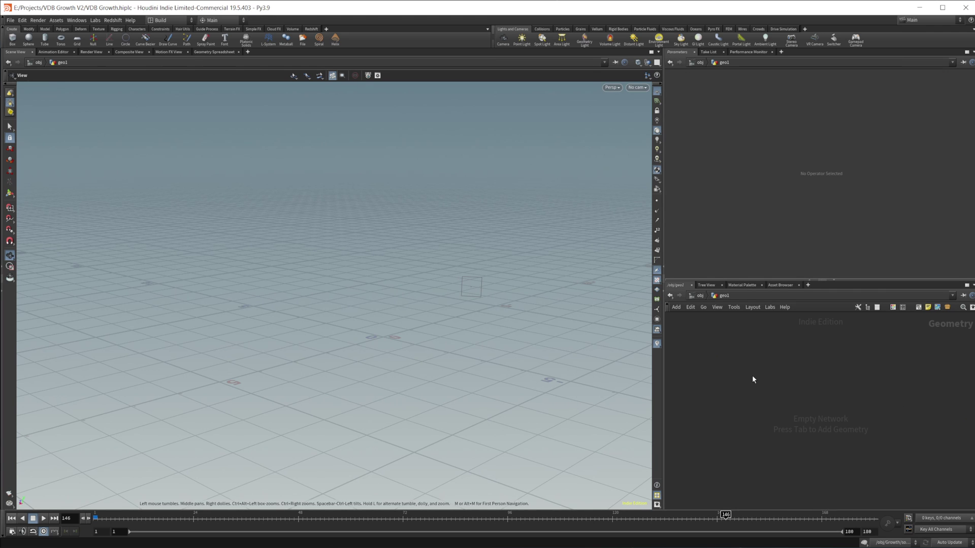
key("Tab")
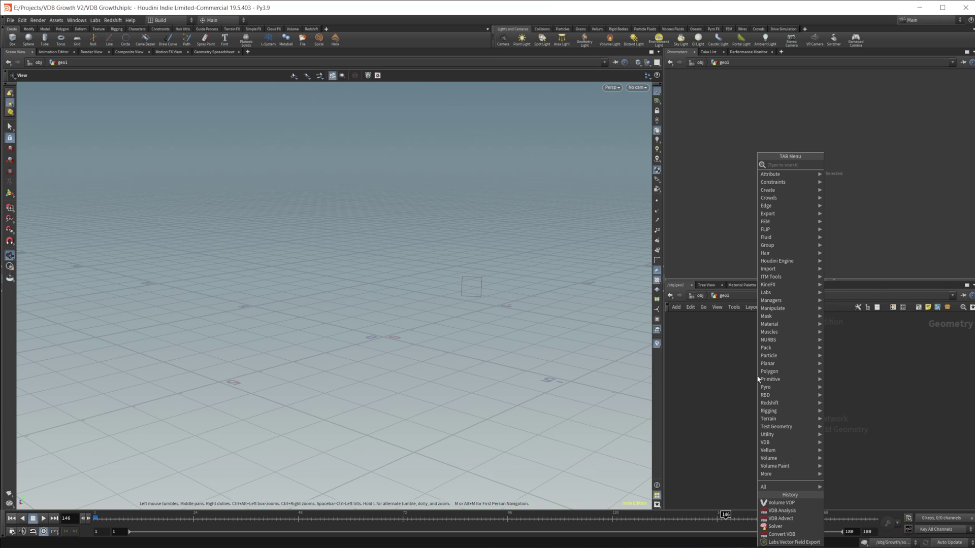
type("spher")
key("Return")
left_click(758, 379)
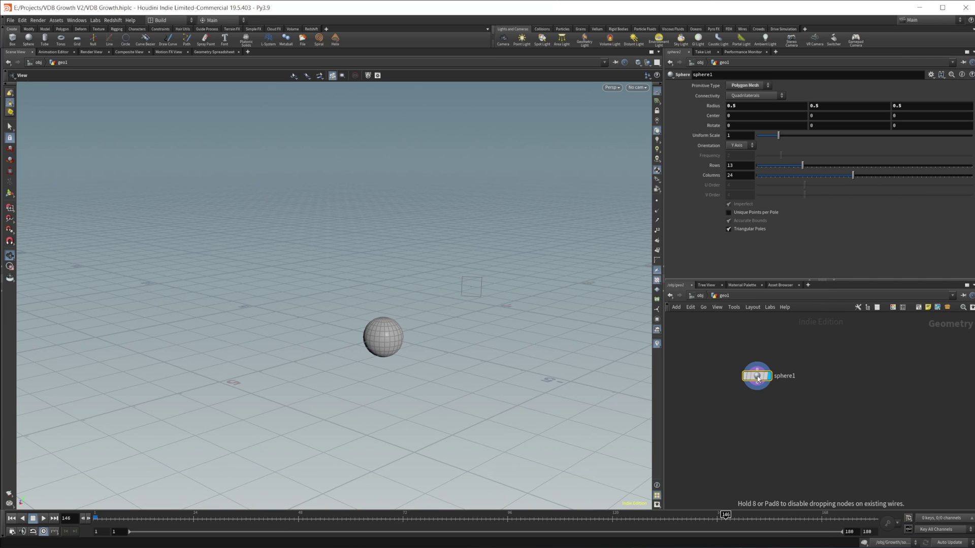
Step: Change the sphere's primitive type to Polygon with frequency 10 and set its uniform scale to about 2.73
left_click(745, 85)
left_click(754, 104)
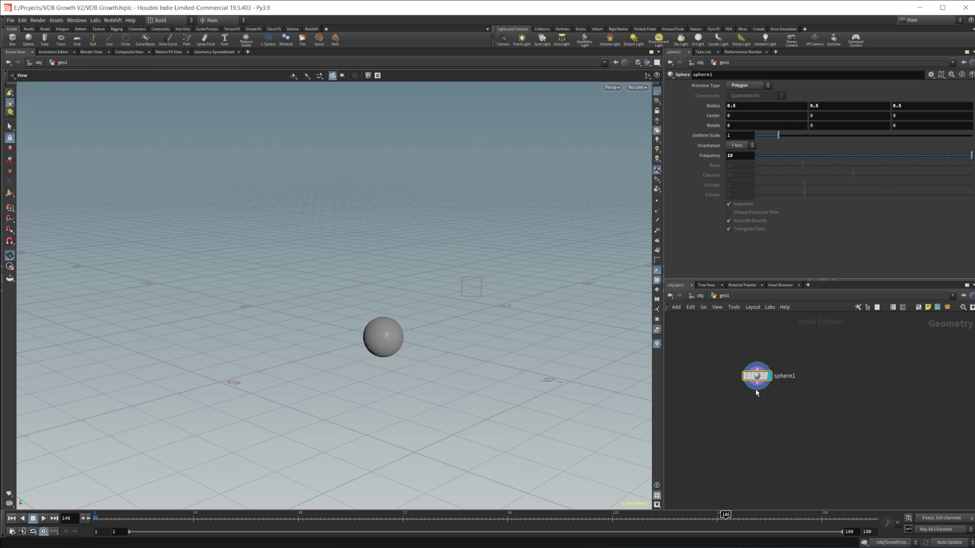
left_click_drag(351, 354, 328, 370)
right_click_drag(328, 371, 480, 303)
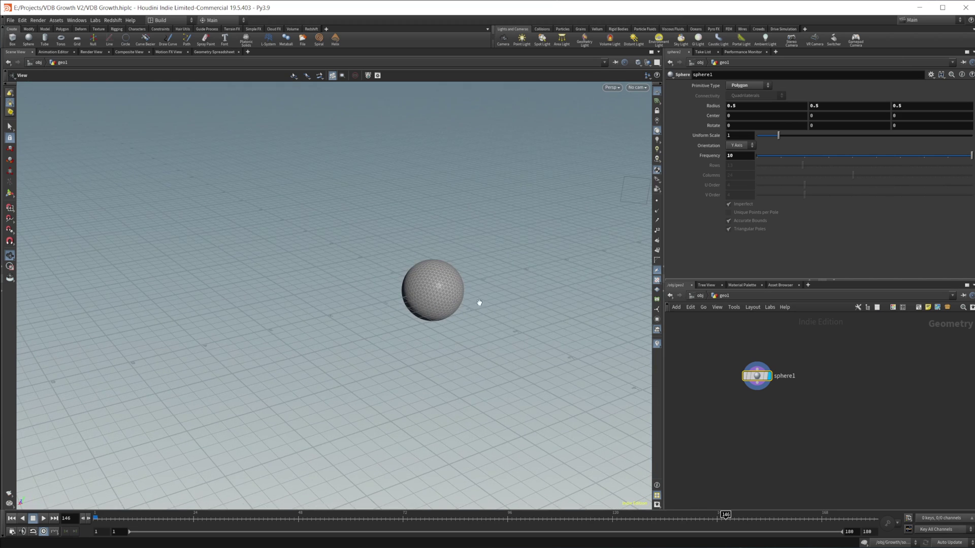
left_click_drag(479, 303, 371, 474)
left_click(807, 139)
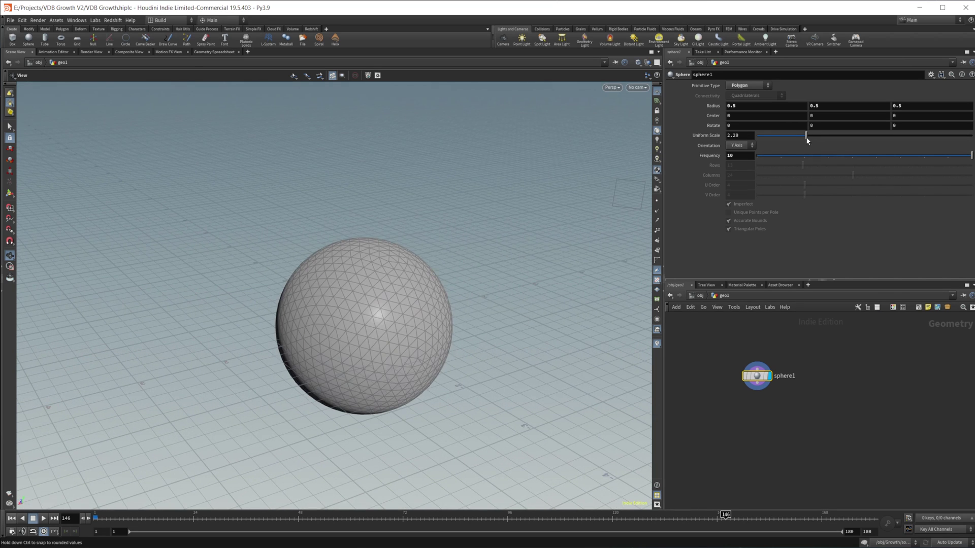
left_click_drag(807, 140, 815, 136)
left_click_drag(442, 327, 425, 310)
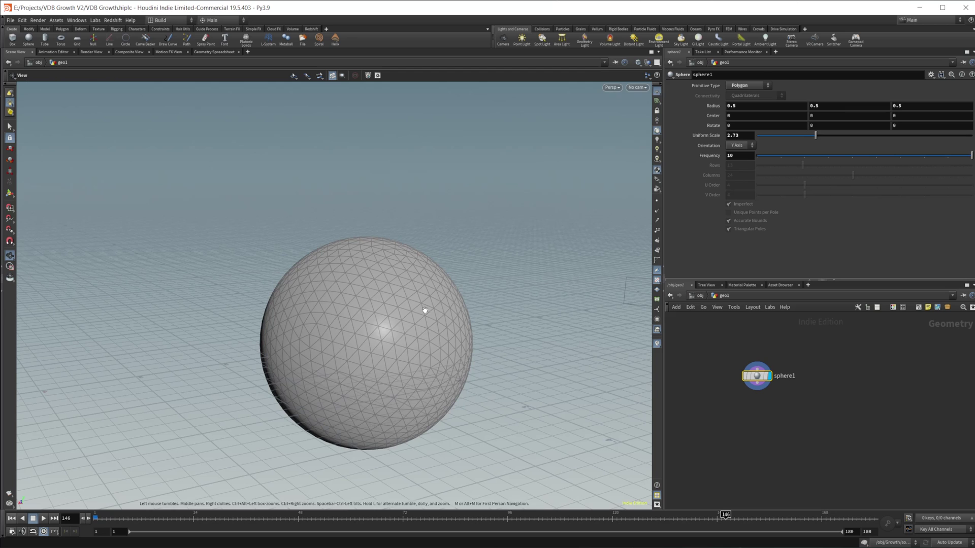
Step: Add a Mountain node connected below the sphere node
key("Tab")
type("mo")
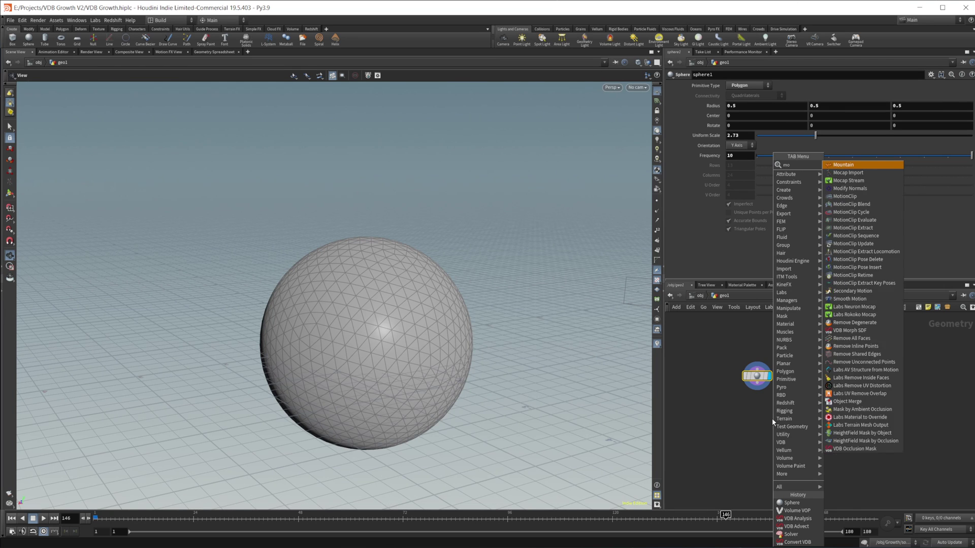
key("Return")
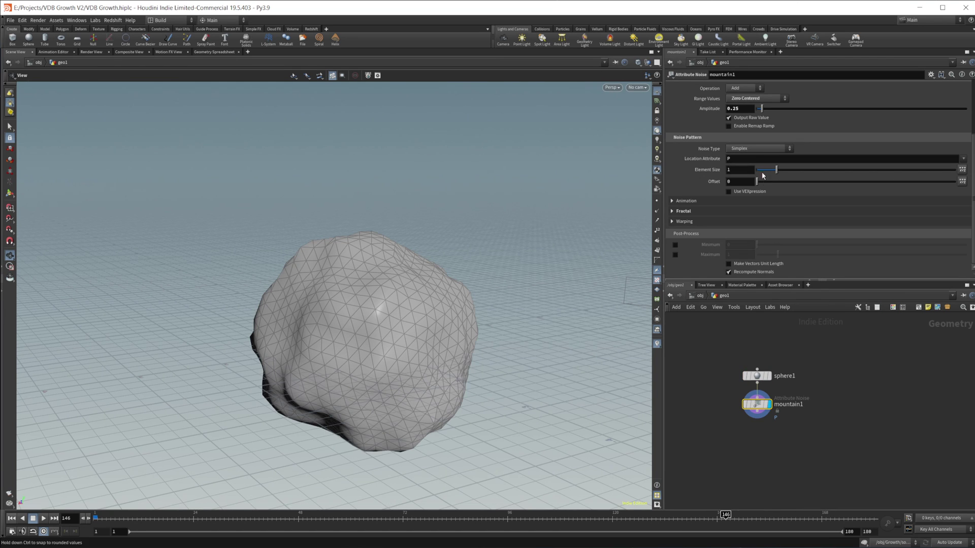
Step: Set the Mountain node's noise amplitude to about 1.02 and its noise offset to about 16.6
left_click_drag(756, 182, 810, 181)
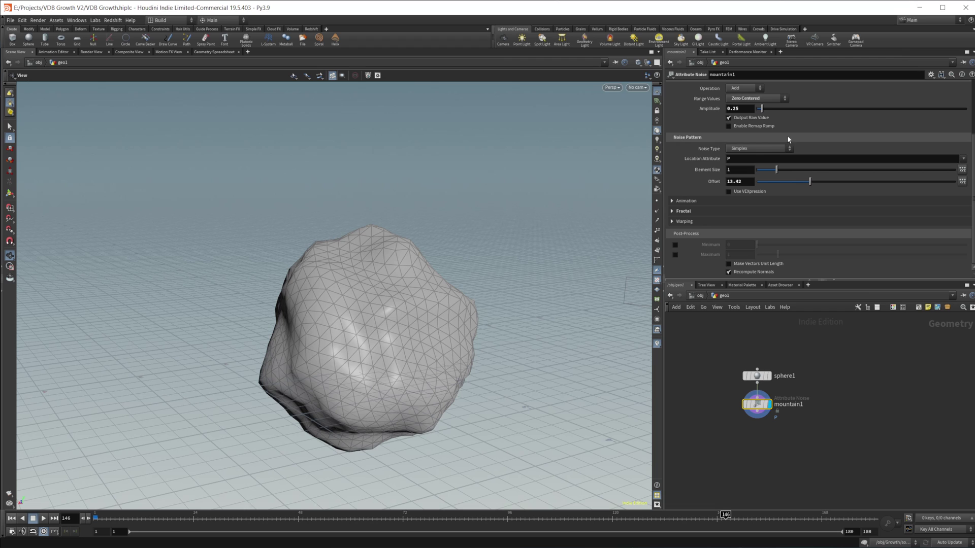
left_click_drag(762, 108, 791, 108)
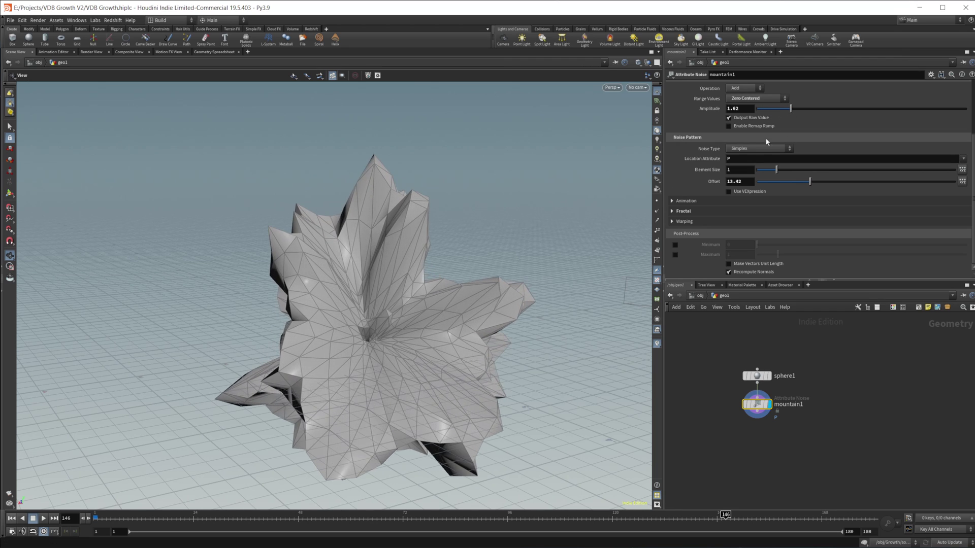
left_click_drag(554, 223, 467, 290)
left_click_drag(811, 182, 822, 182)
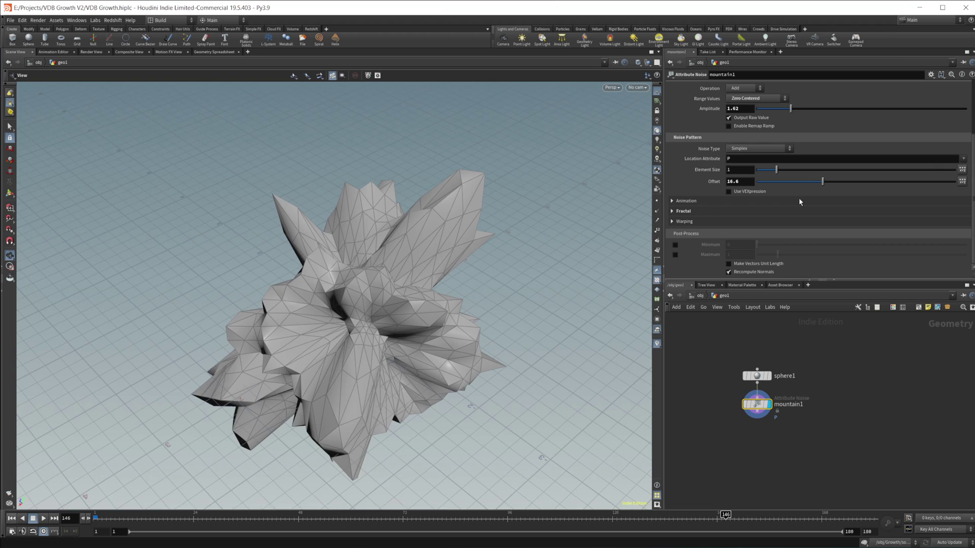
left_click_drag(406, 376, 378, 292)
right_click_drag(379, 292, 363, 355)
mouse_move(363, 416)
left_mouse_down()
mouse_move(342, 388)
mouse_move(360, 427)
left_mouse_up()
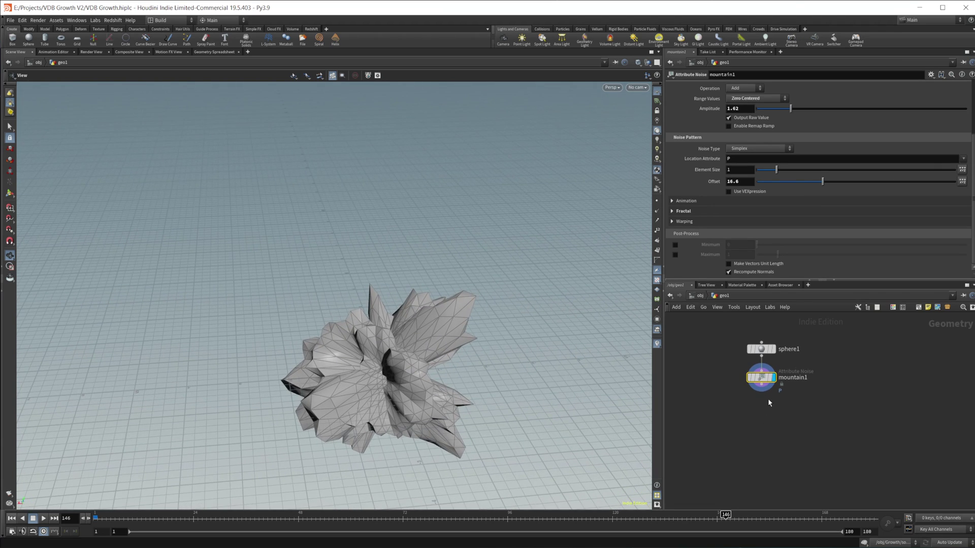
Step: Add a Match Size node after the Mountain node to centre the deformed shape at the origin
key("Tab")
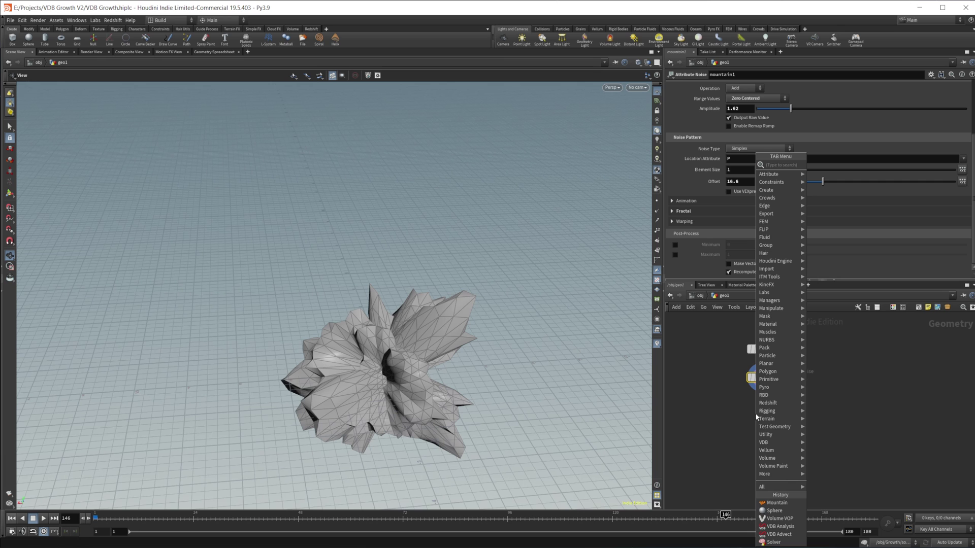
type("match")
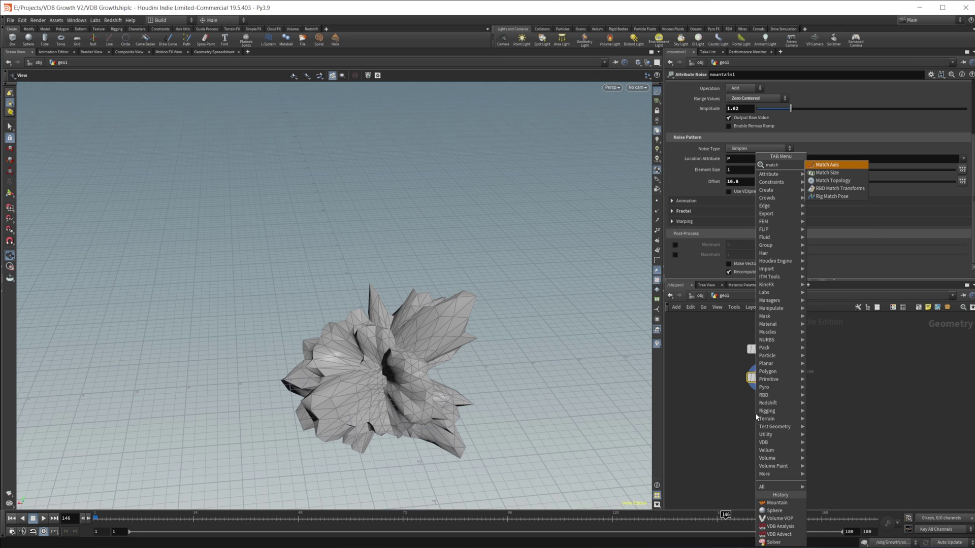
key("Down")
key("Return")
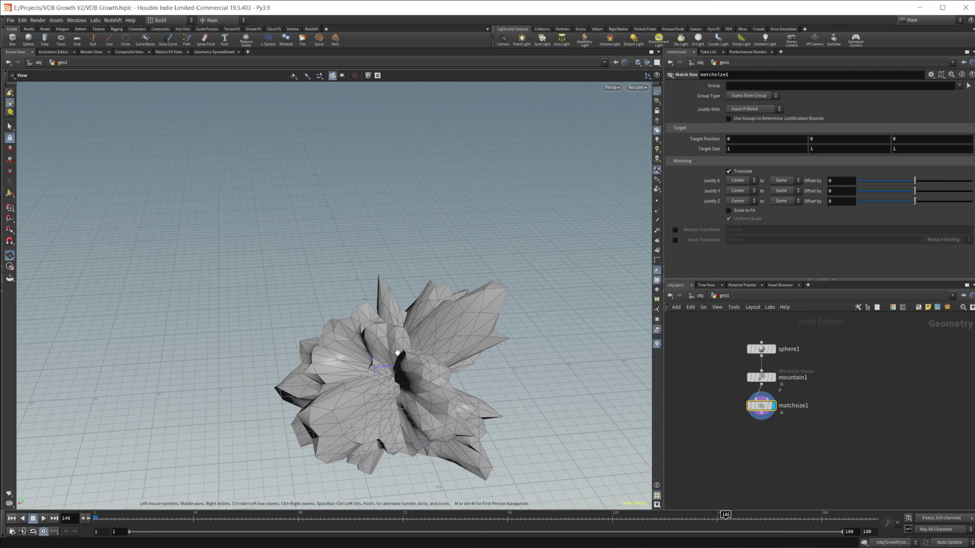
left_click_drag(397, 352, 359, 374)
middle_click_drag(360, 373, 354, 344)
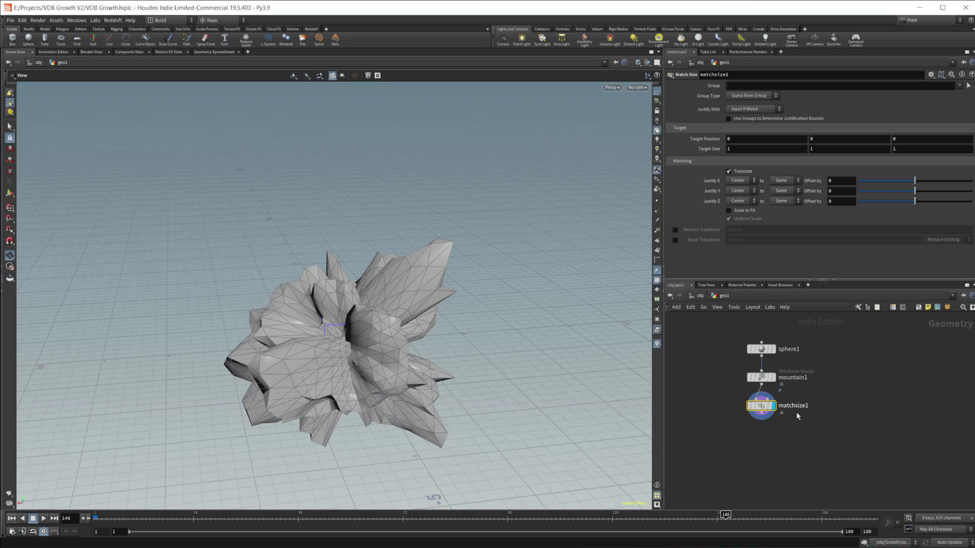
Step: Add a VDB from Polygons node connected below the Match Size node
middle_click_drag(807, 440, 808, 398)
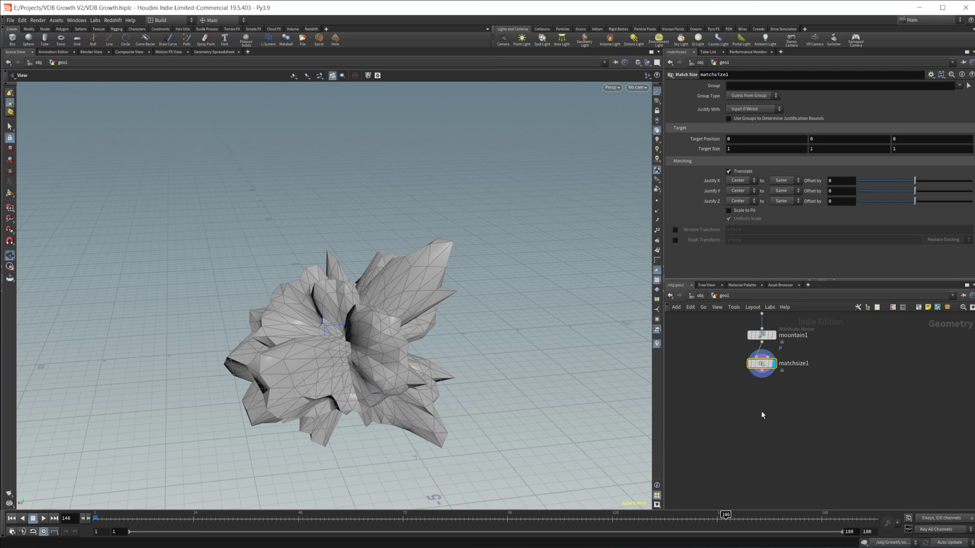
key("Tab")
type("vd")
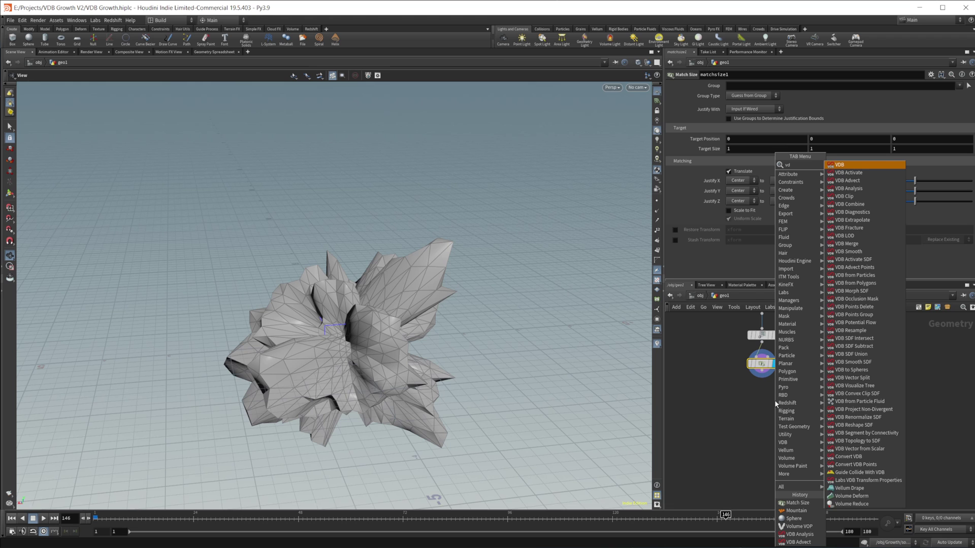
type("b f")
key("Down")
key("Down")
key("Return")
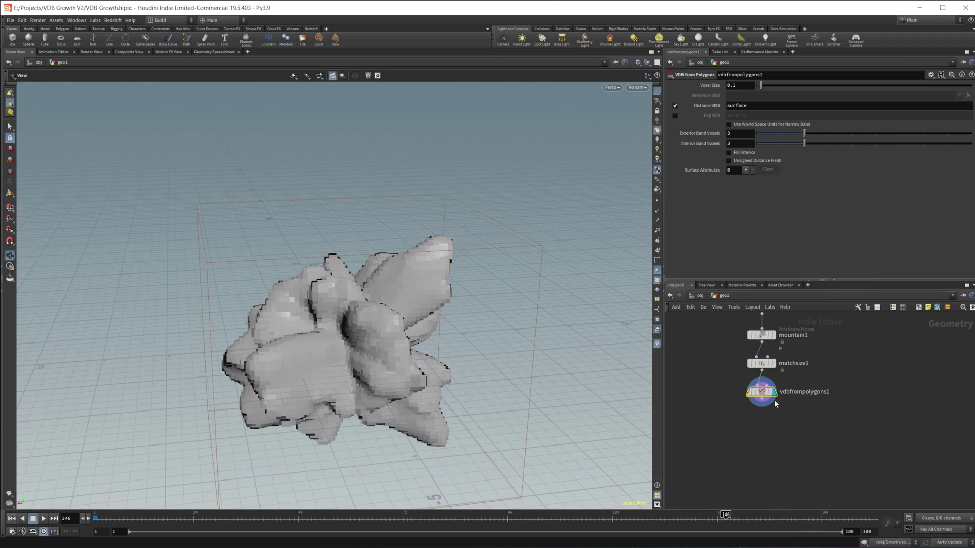
Step: Set the voxel size of the VDB from Polygons node to 0.02
left_click(744, 84)
key("Return")
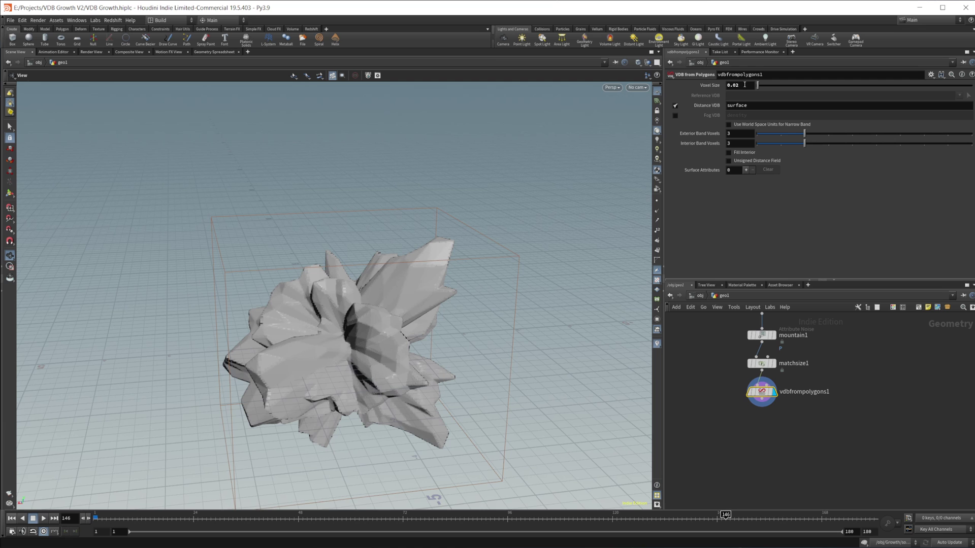
left_click_drag(438, 352, 389, 351)
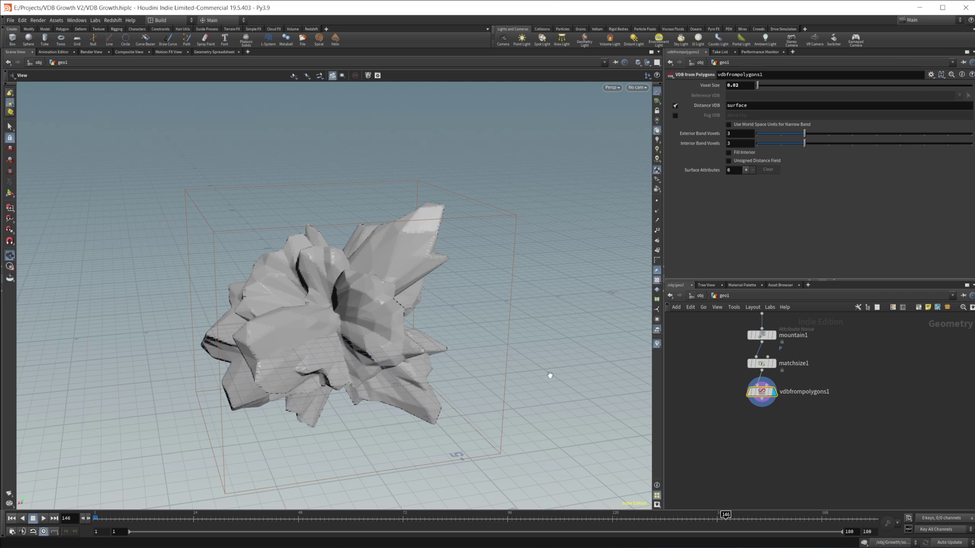
left_click_drag(496, 366, 432, 374)
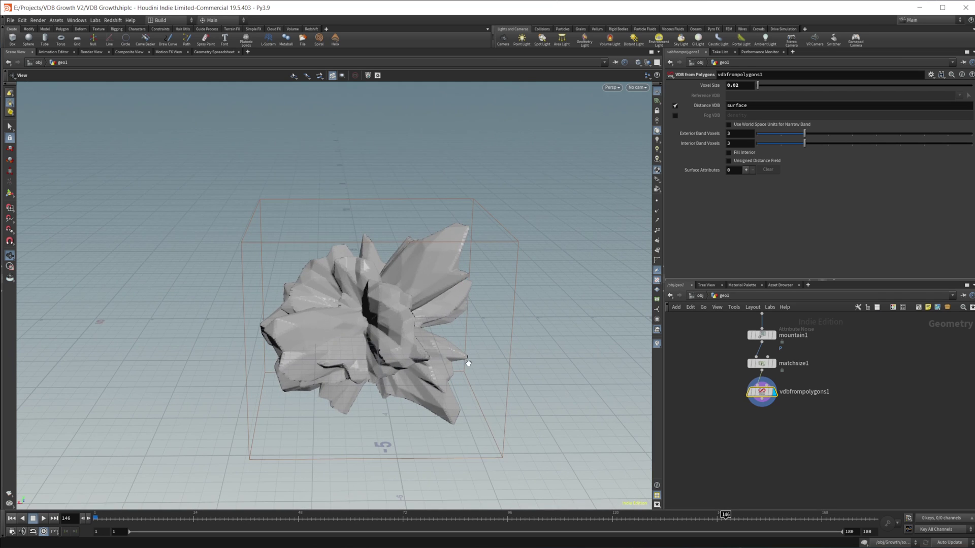
left_click_drag(485, 355, 492, 350)
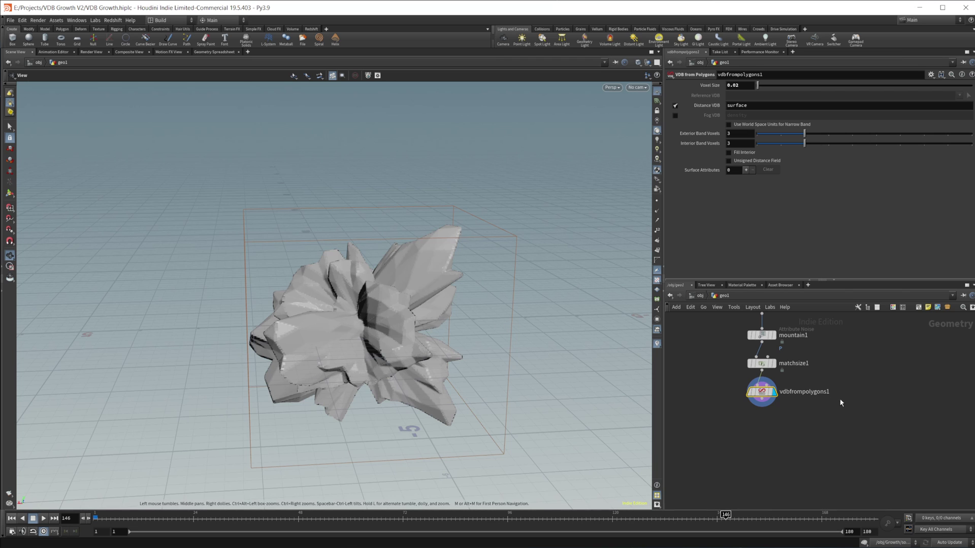
Step: Add a Bound node beside the VDB node, feed it from the Match Size node, and display it as a template
key("Tab")
type("bound")
key("Return")
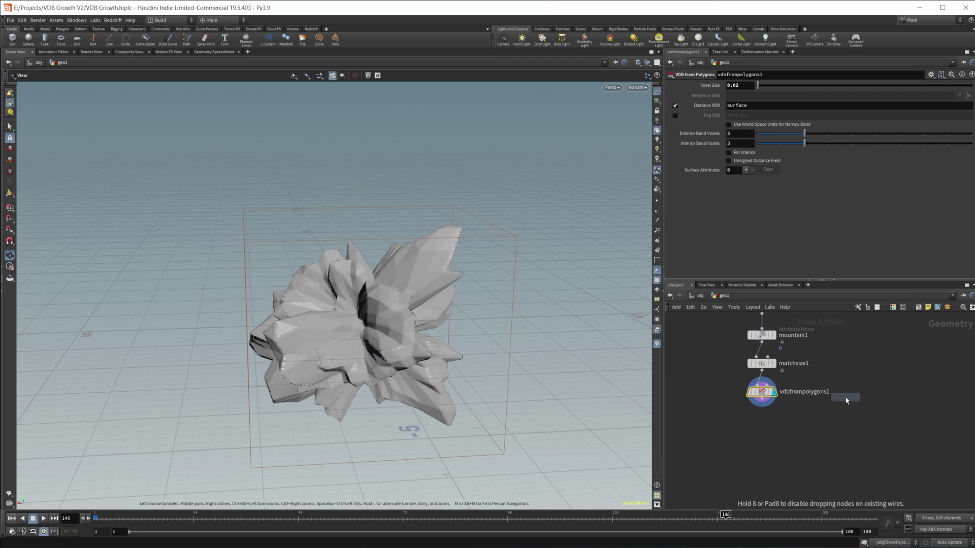
left_click(846, 400)
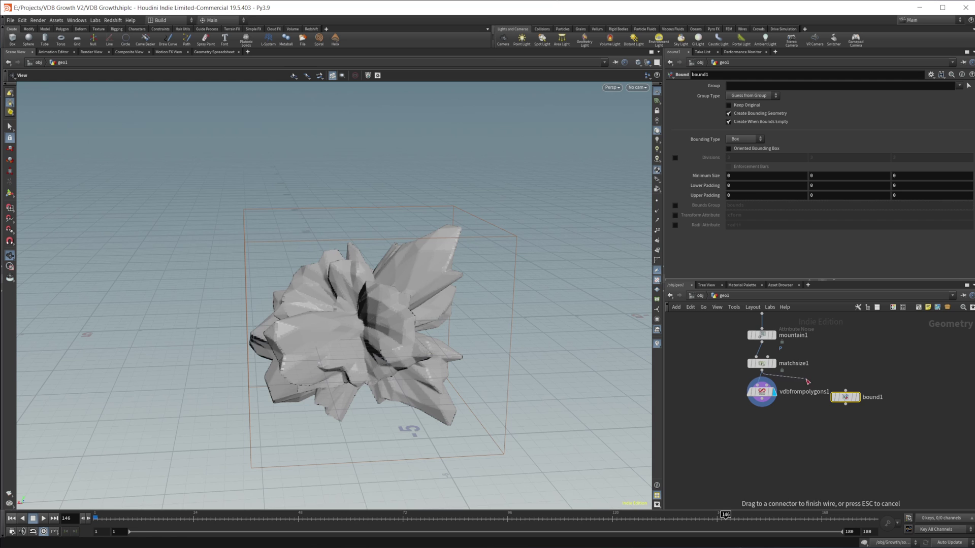
left_click(857, 397)
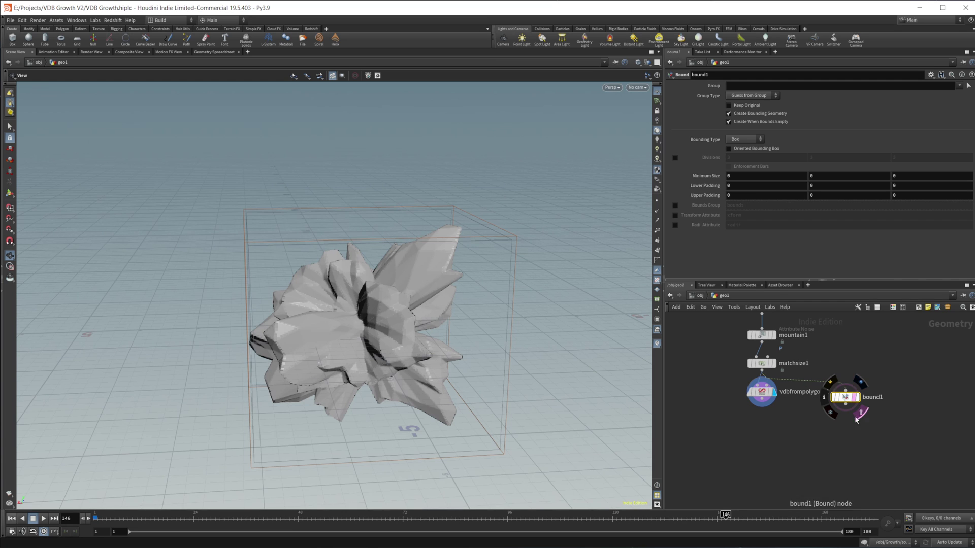
Step: Set the Bound node's lower and upper padding to 2 on all three axes
left_click_drag(510, 354, 498, 355)
left_click_drag(489, 318, 368, 358)
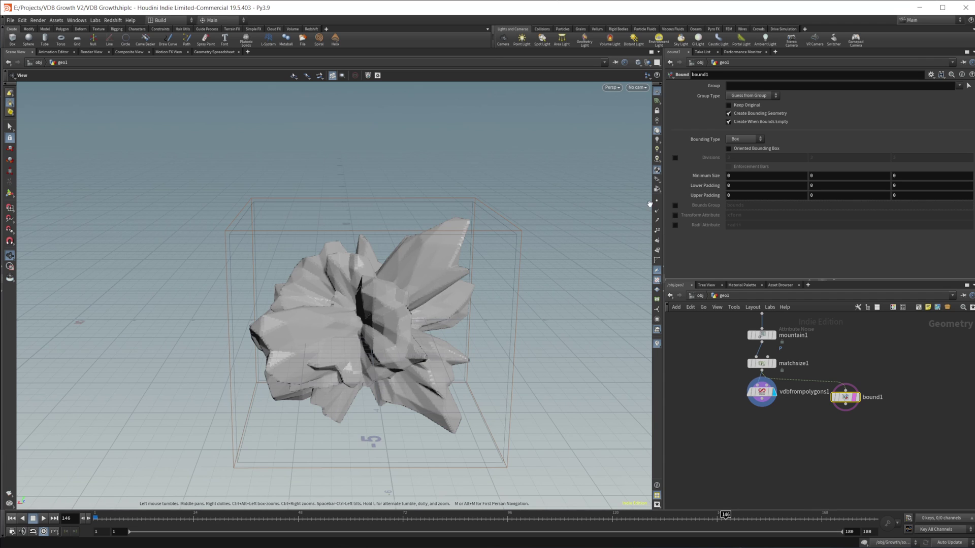
mouse_move(704, 190)
middle_mouse_down()
mouse_move(703, 176)
mouse_move(705, 189)
mouse_move(706, 177)
mouse_move(719, 183)
middle_mouse_up()
middle_click_drag(763, 437, 709, 432)
middle_click_drag(804, 440, 799, 412)
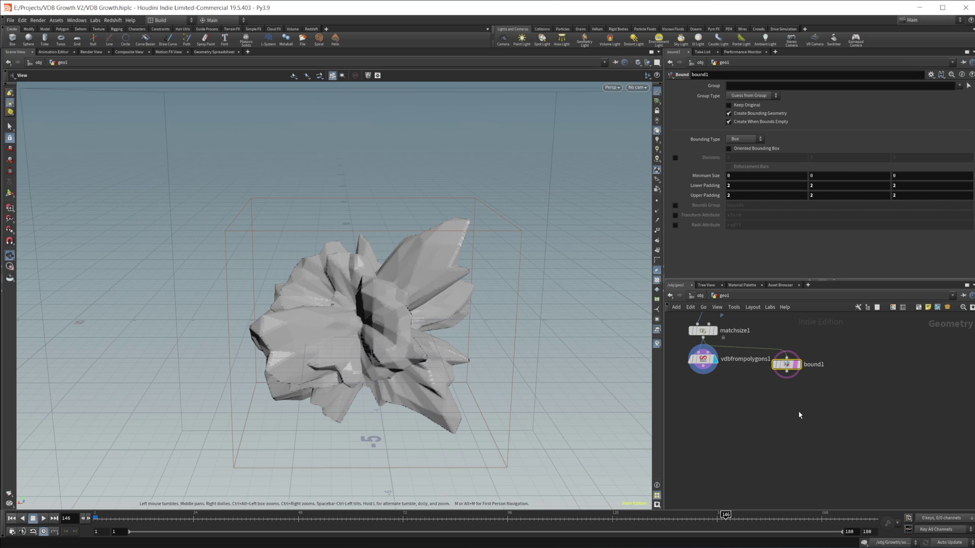
Step: Add a Volume node below the Bound node, taking the padded bounding box as its input
key("Tab")
type("vol")
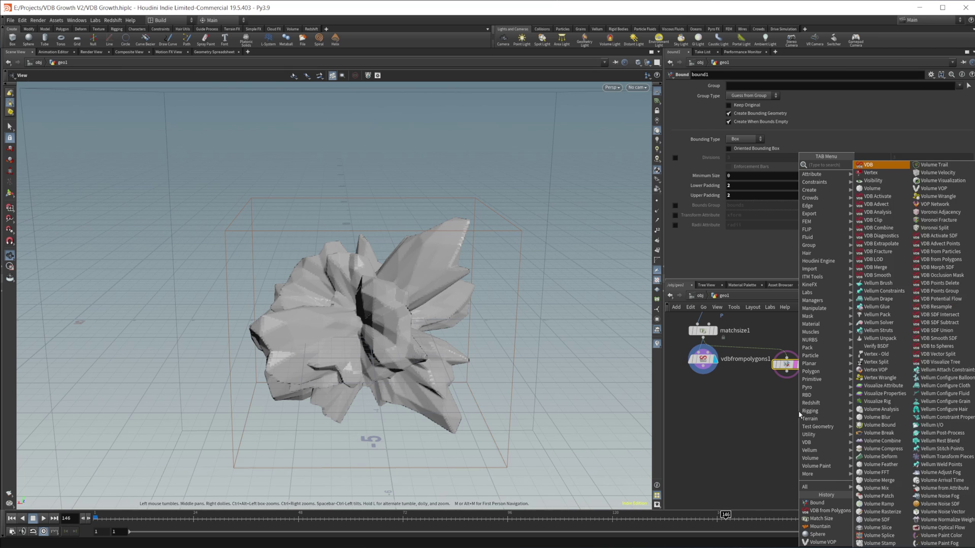
key("Return")
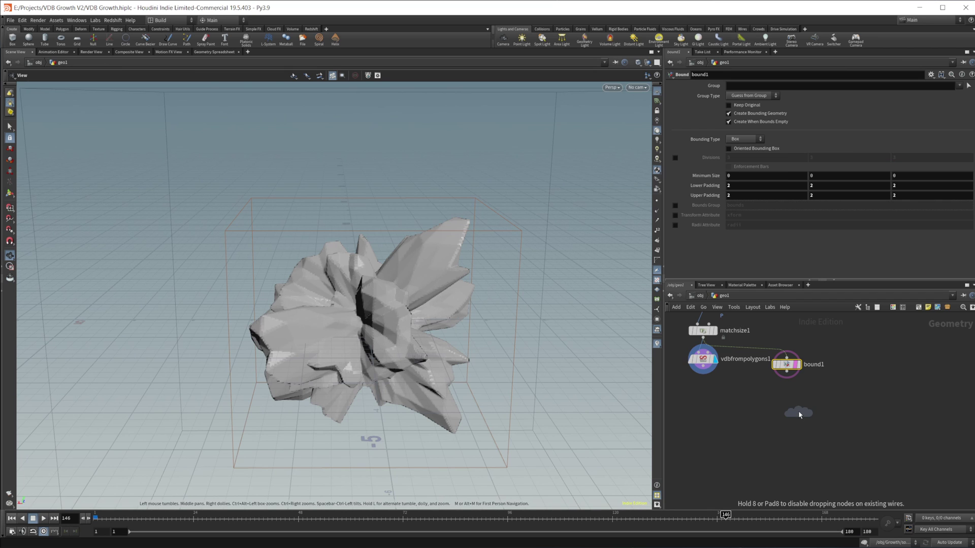
left_click(787, 402)
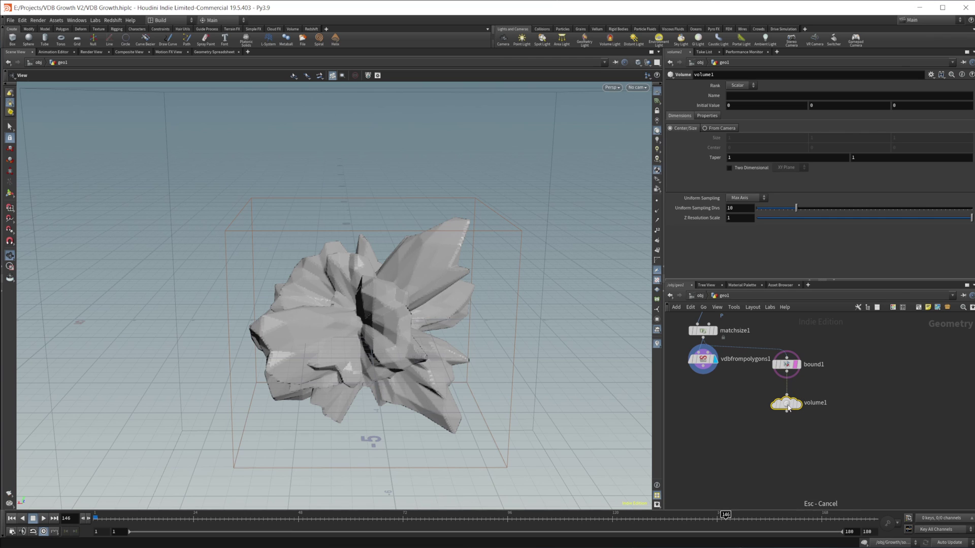
Step: Align the Volume node under the Bound node, display it, and turn off the Bound node's template display
left_click(799, 405)
left_click_drag(791, 404, 791, 398)
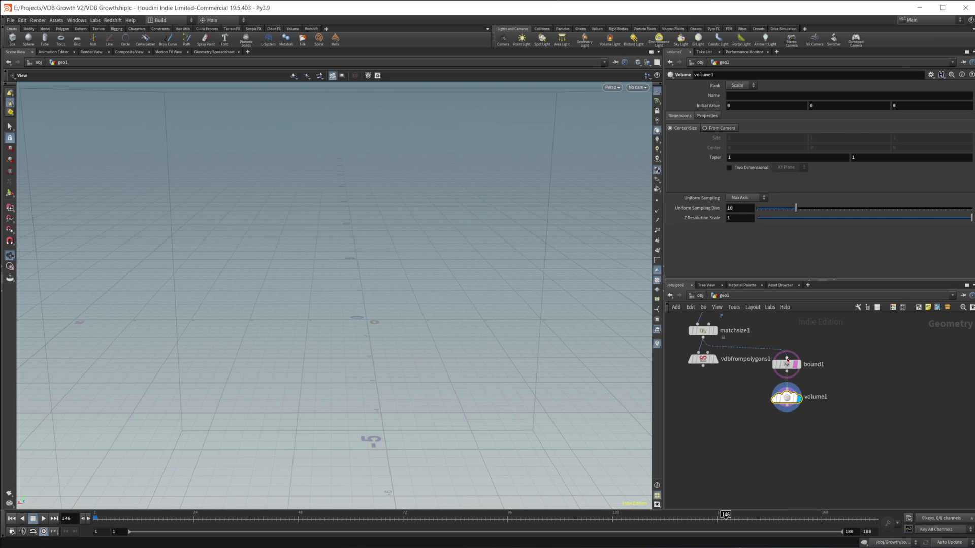
mouse_move(787, 362)
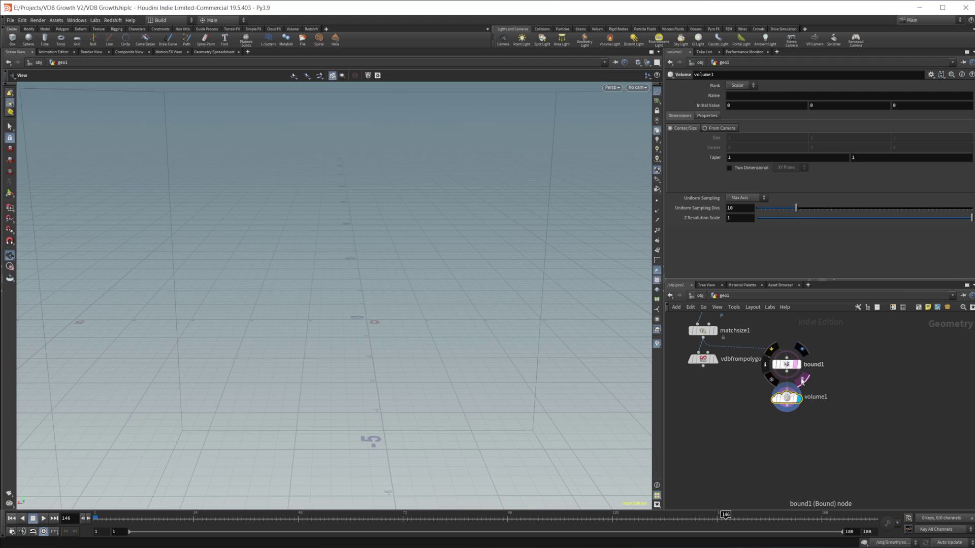
Step: Set the Volume node's rank to Vector and its name to vel
left_click(754, 85)
left_click(748, 95)
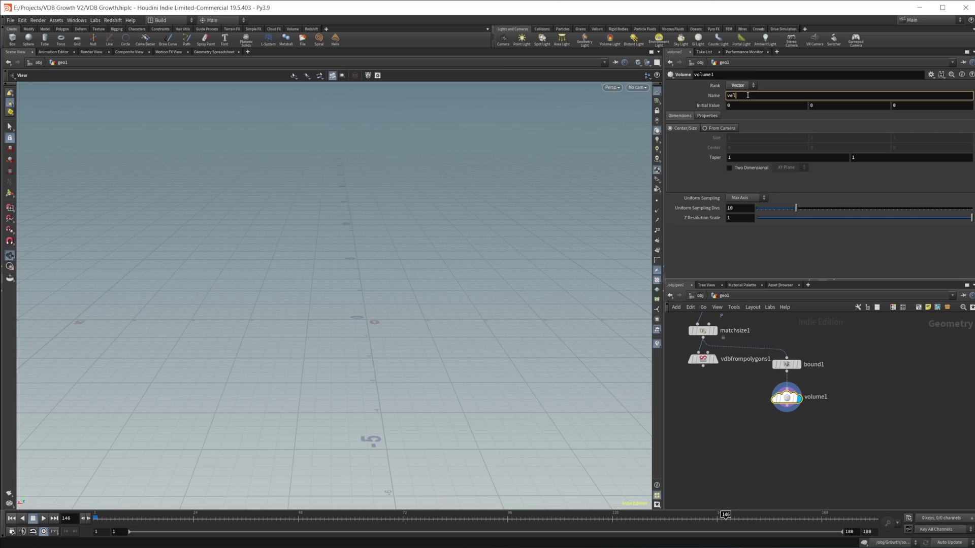
key("Return")
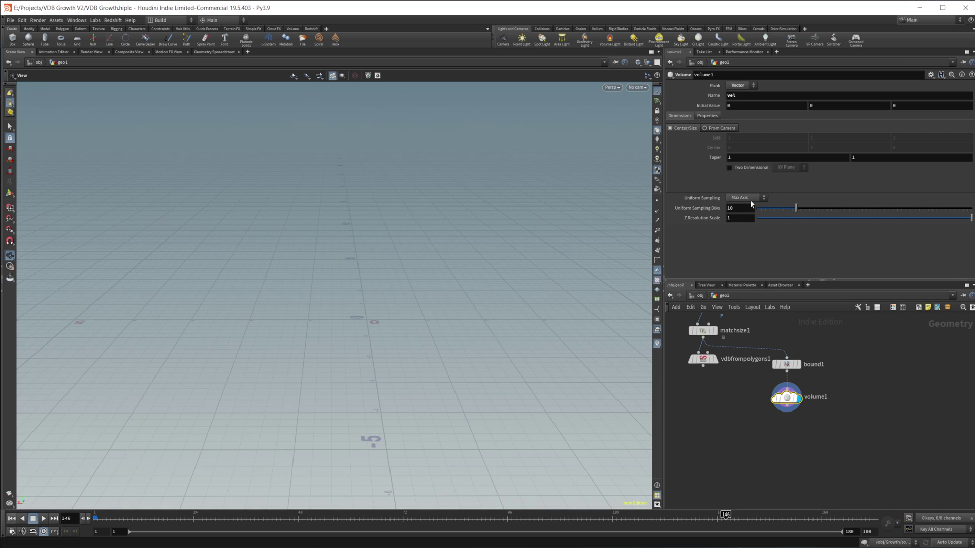
Step: Keep the volume's uniform sampling on Max Axis and set its border type to Repeat
left_click(745, 200)
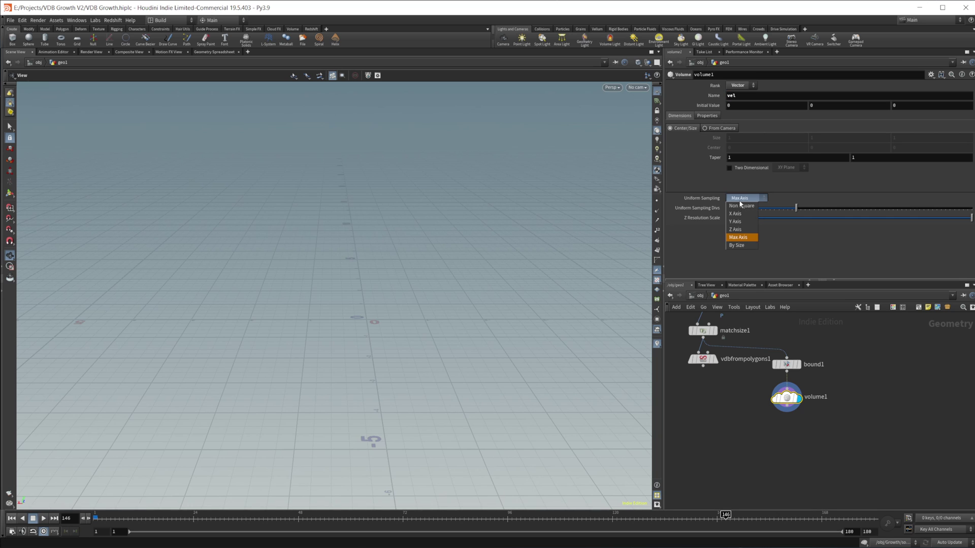
left_click(738, 239)
left_click(708, 115)
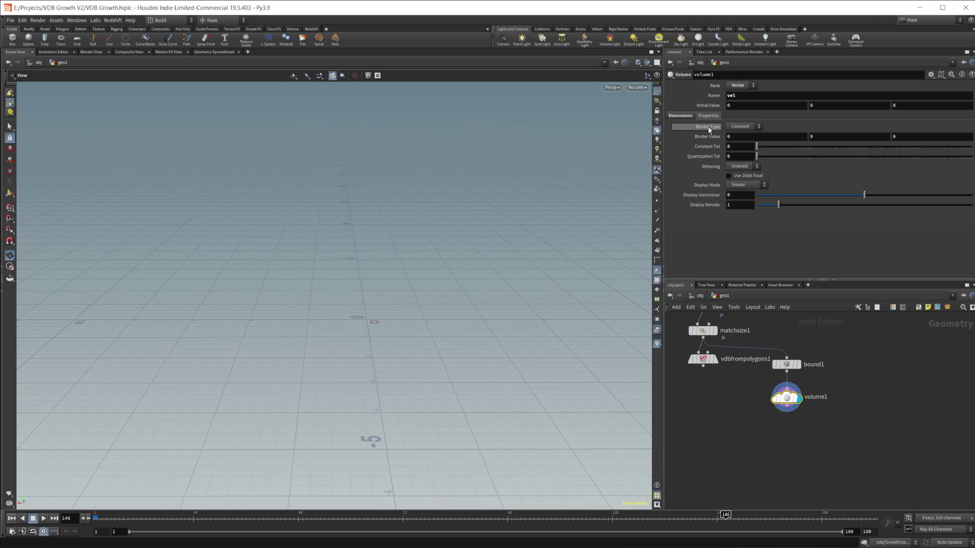
left_click(728, 127)
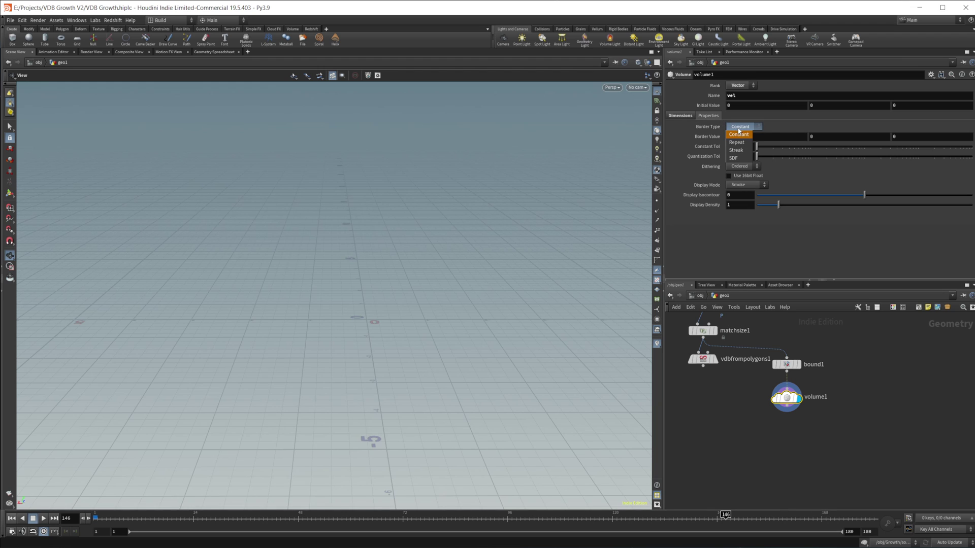
left_click(737, 142)
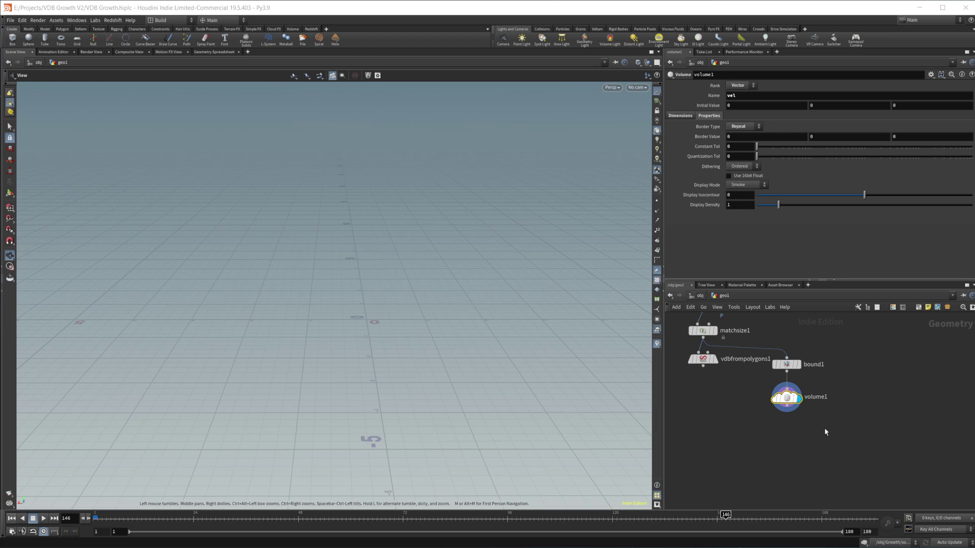
Step: Add a Volume VOP node below the Volume node and connect the volume to its first input
middle_click_drag(825, 429, 817, 405)
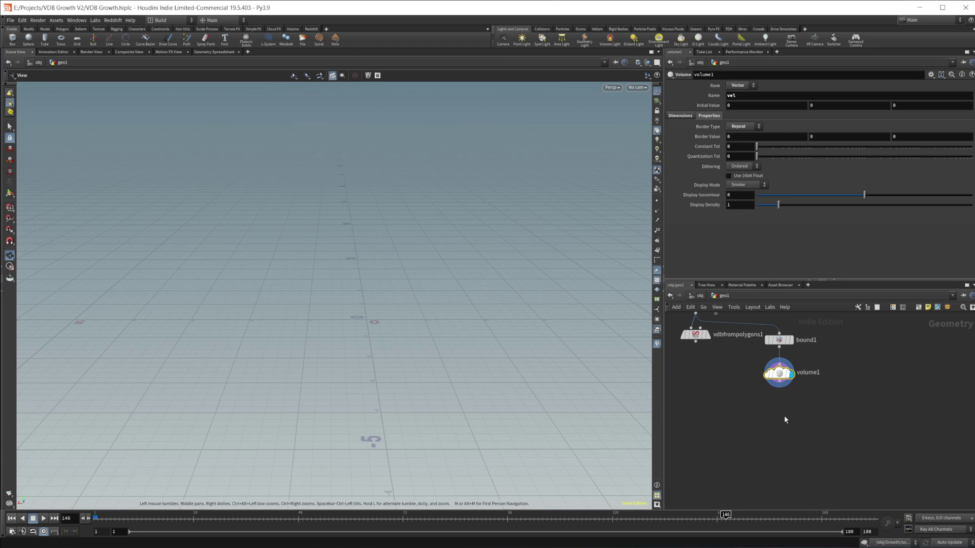
key("Tab")
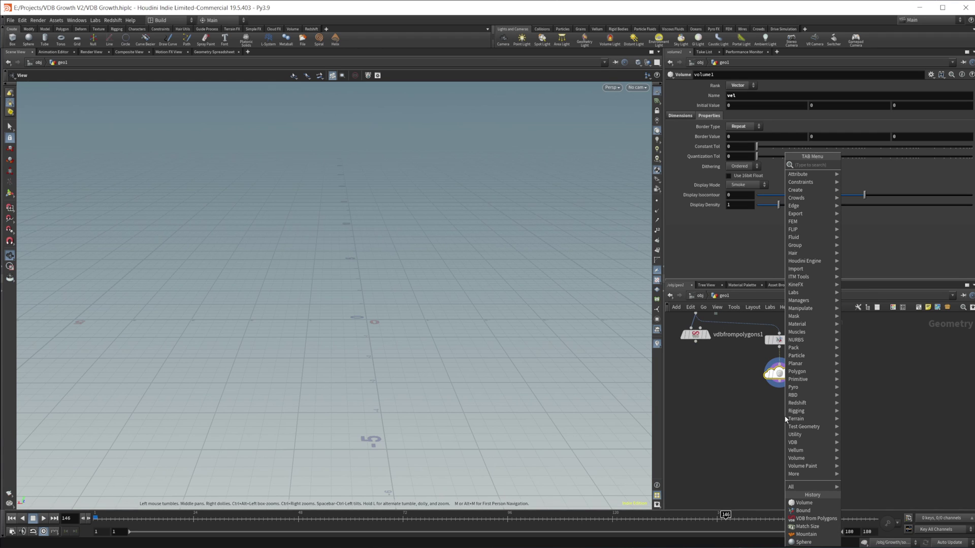
type("volvop")
key("Return")
left_click(786, 418)
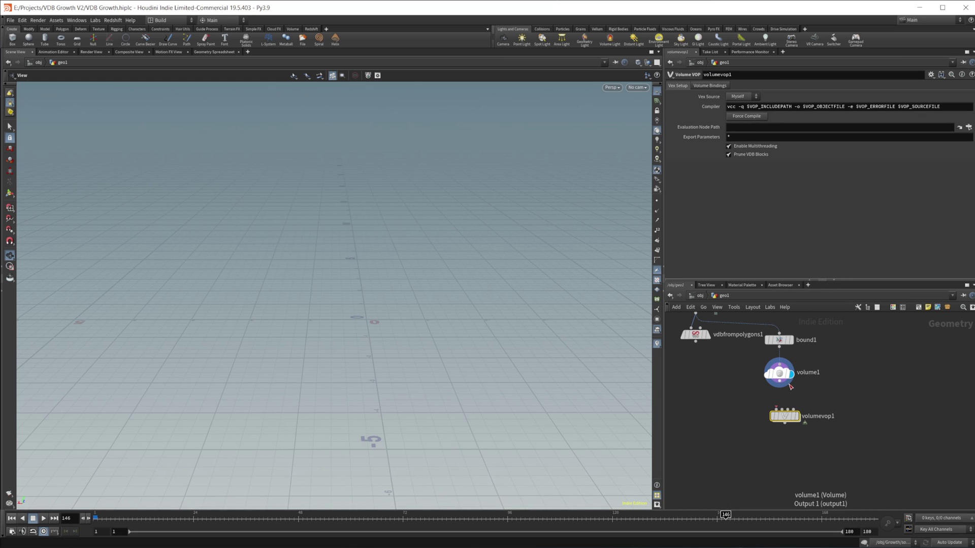
left_click_drag(781, 388, 782, 412)
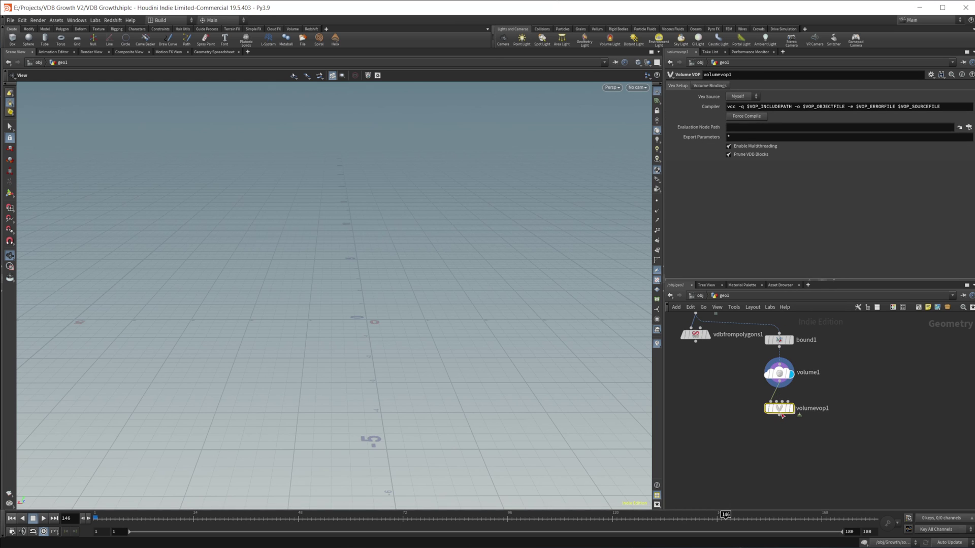
Step: Add a Labs Vector Field Export node below the Volume VOP and connect the VOP's output to it
middle_click_drag(815, 455, 809, 425)
key("Tab")
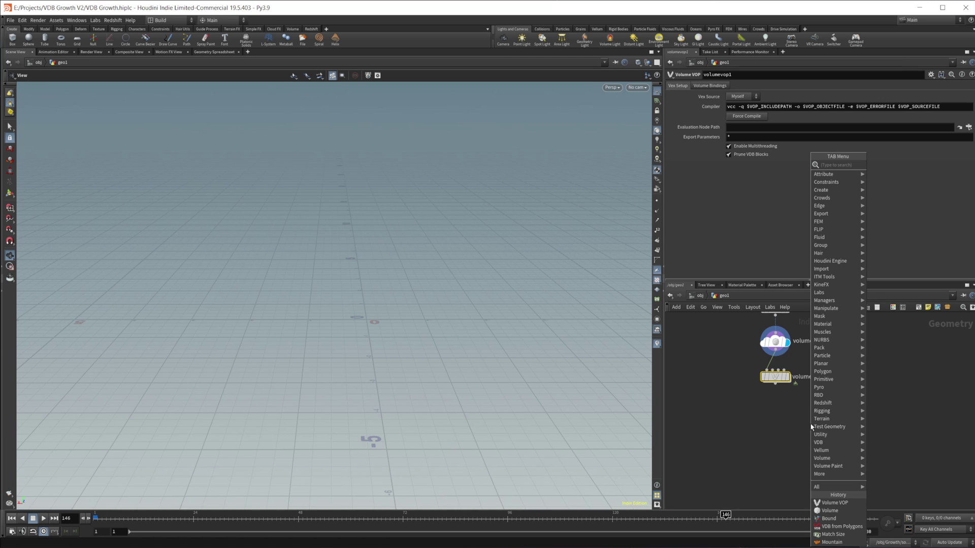
type("vector f")
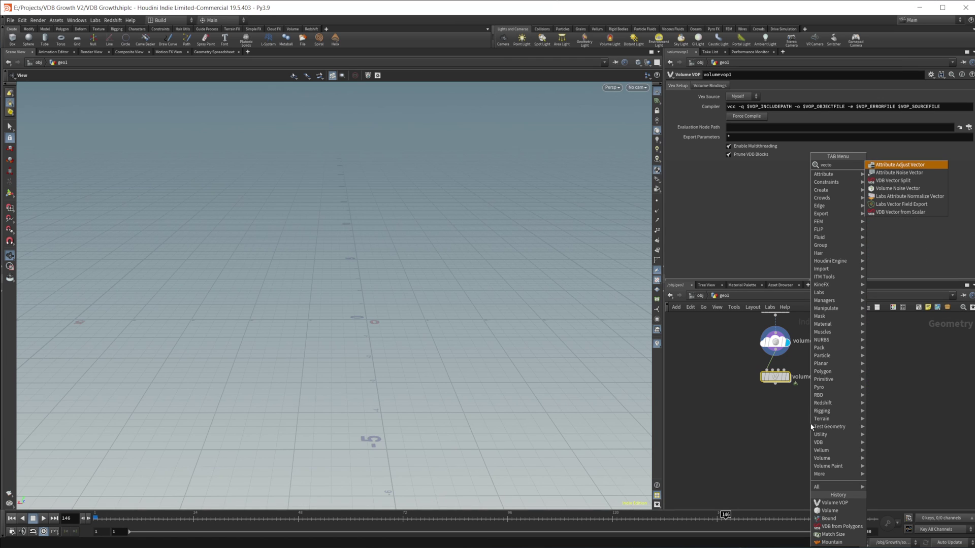
key("Return")
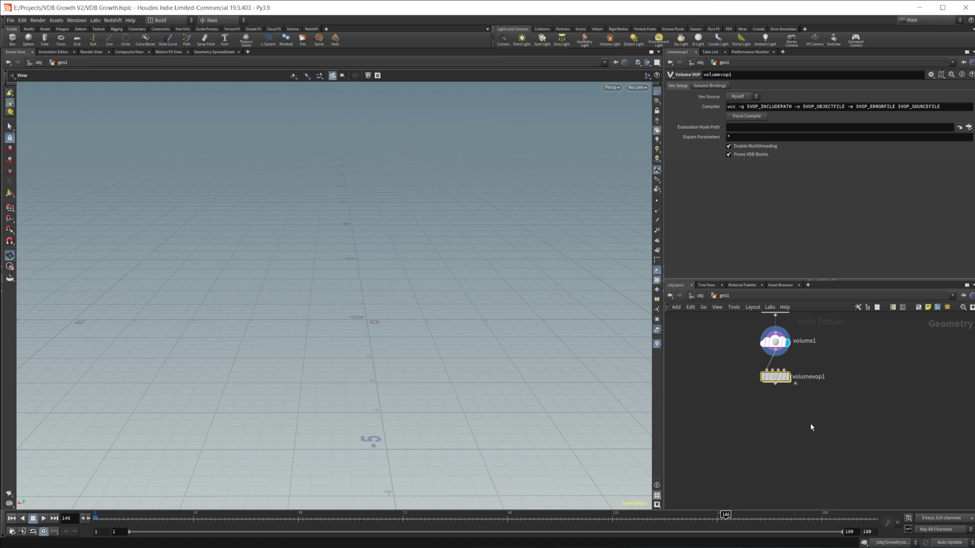
left_click(807, 426)
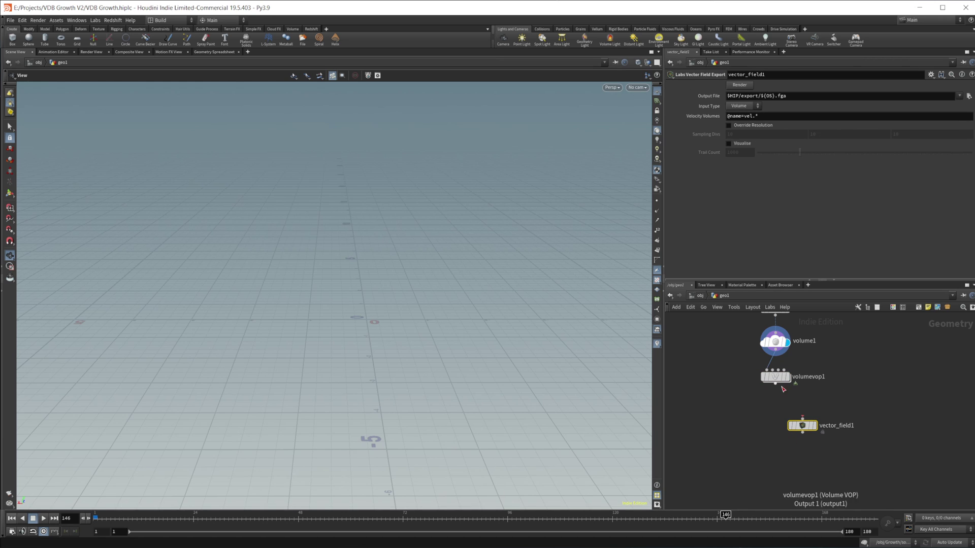
left_click_drag(775, 385, 802, 419)
Step: Enable Visualize on the vector field export node and display that node in the viewport
left_click(729, 144)
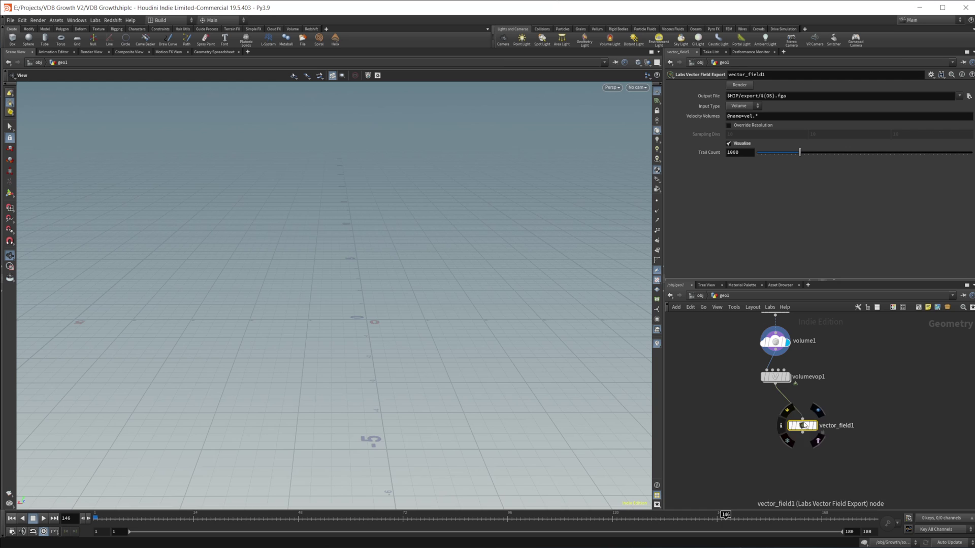
left_click_drag(806, 427, 817, 417)
scroll(782, 390, "up", 1)
mouse_move(803, 380)
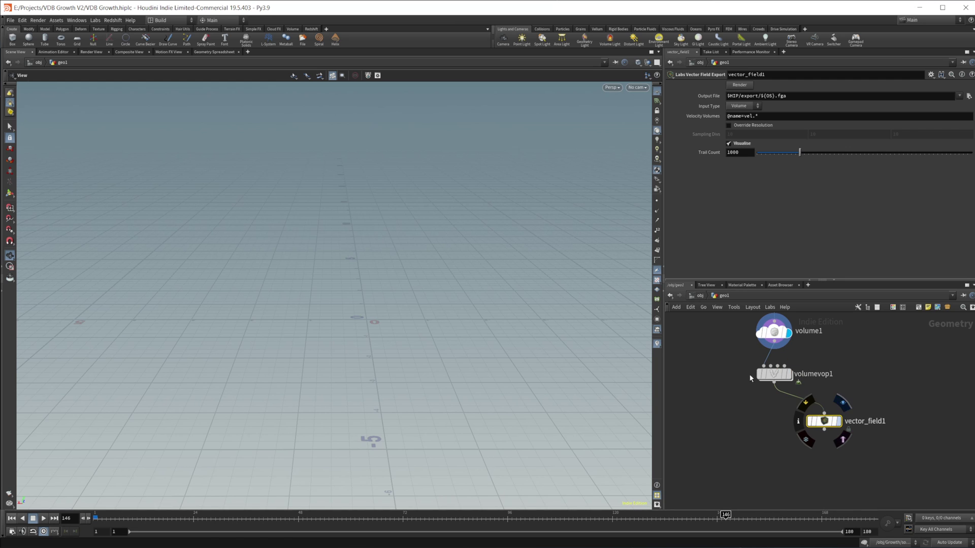
left_click(839, 421)
Step: Enter the Volume VOP network, move the global parameters node aside, and delete the default output node
double_click(775, 374)
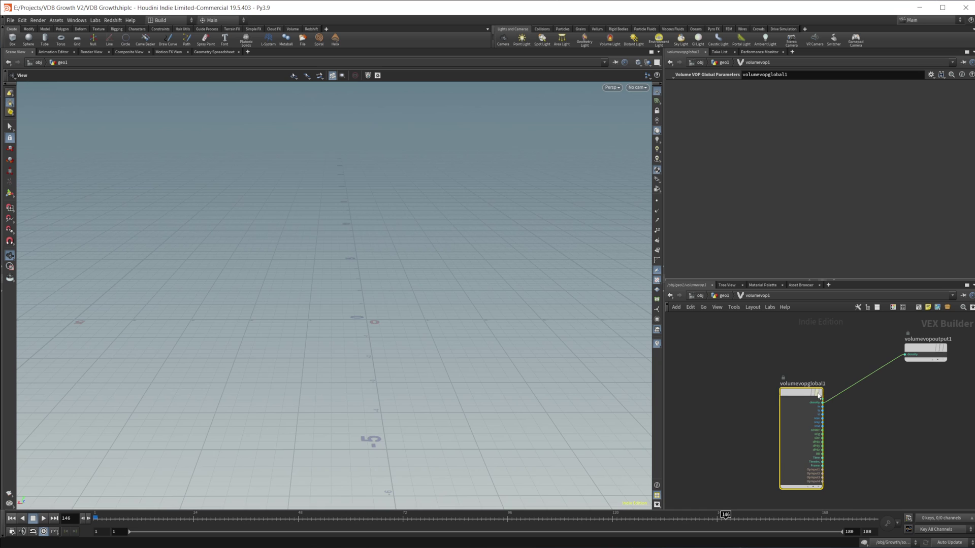
left_click_drag(798, 385, 726, 348)
middle_click_drag(868, 407, 816, 411)
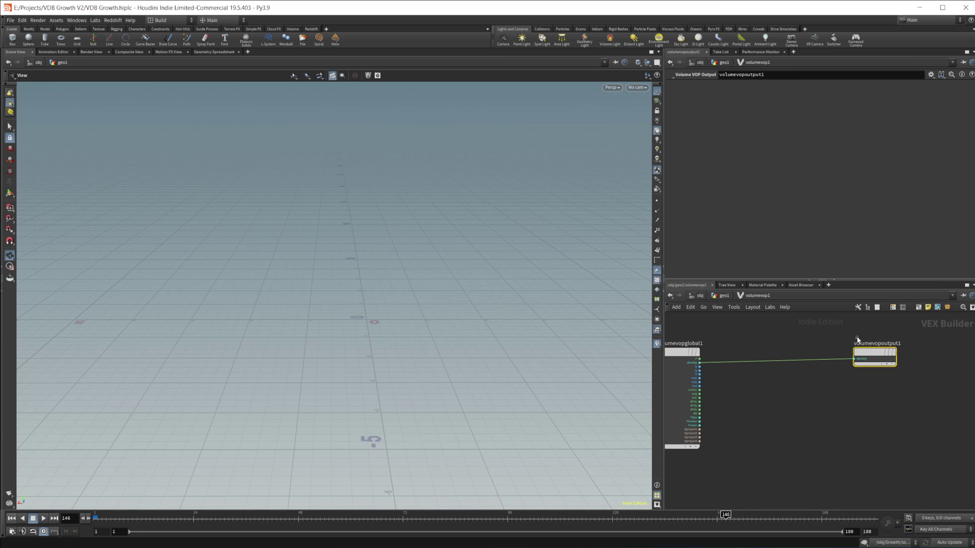
key("Delete")
Step: Add a Bind node inside the Volume VOP with type Vector (vector) and the name vel
key("Tab")
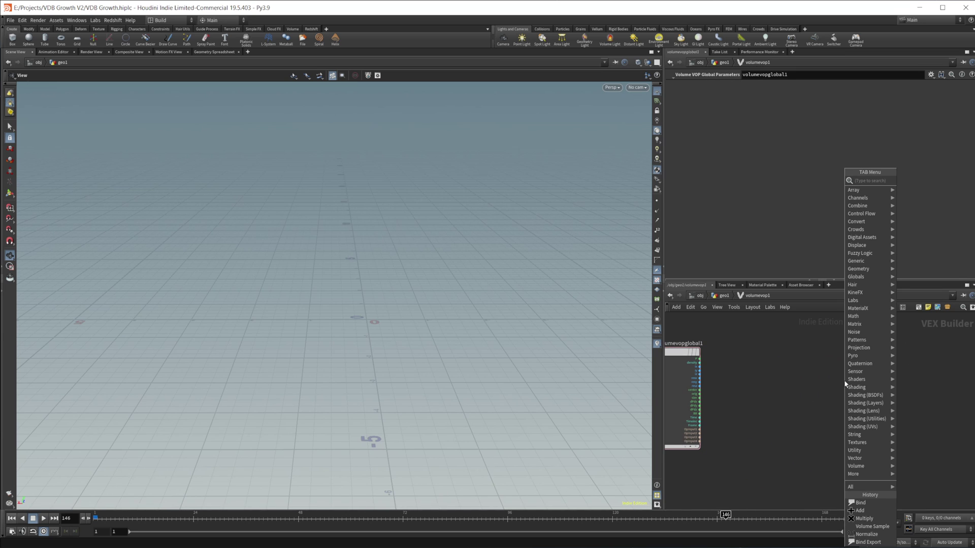
type("bind")
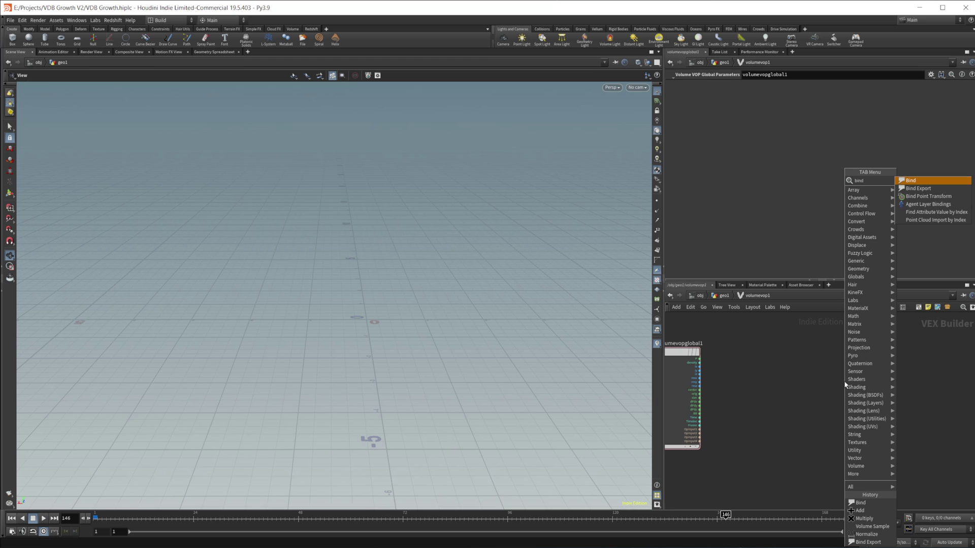
key("Return")
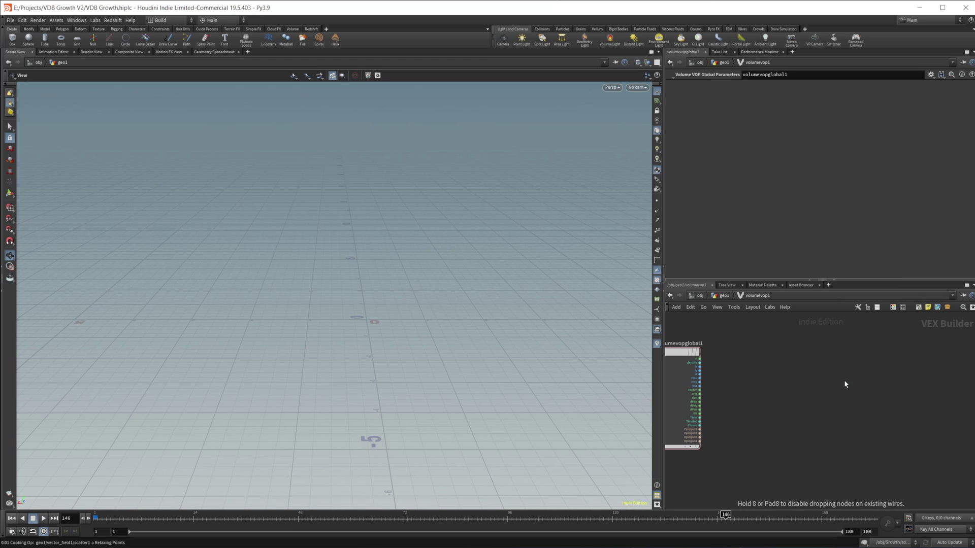
left_click(844, 381)
left_click(767, 98)
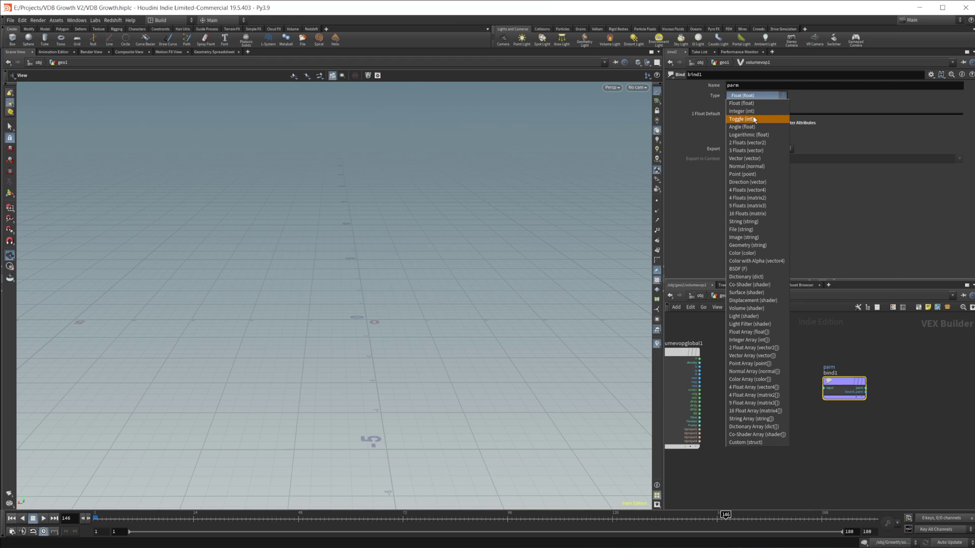
left_click(761, 159)
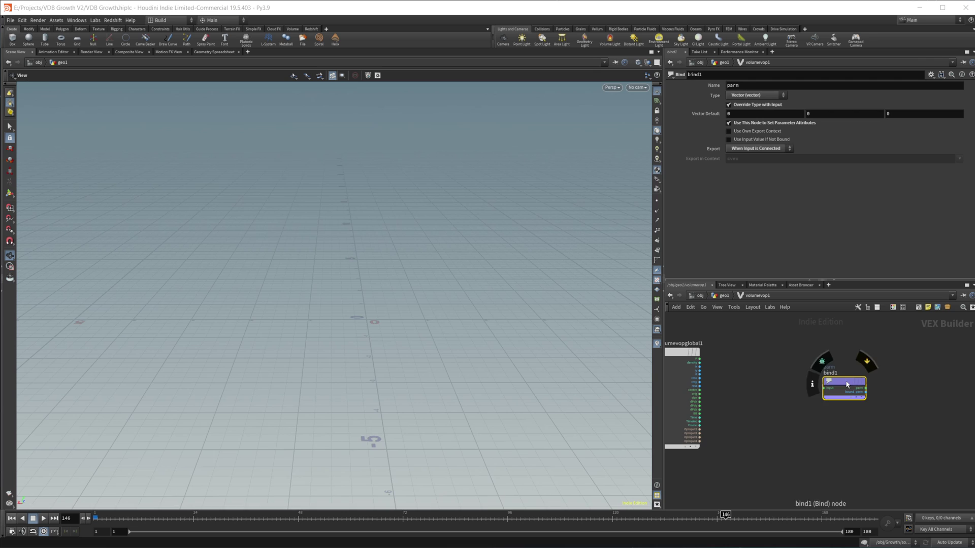
double_click(733, 85)
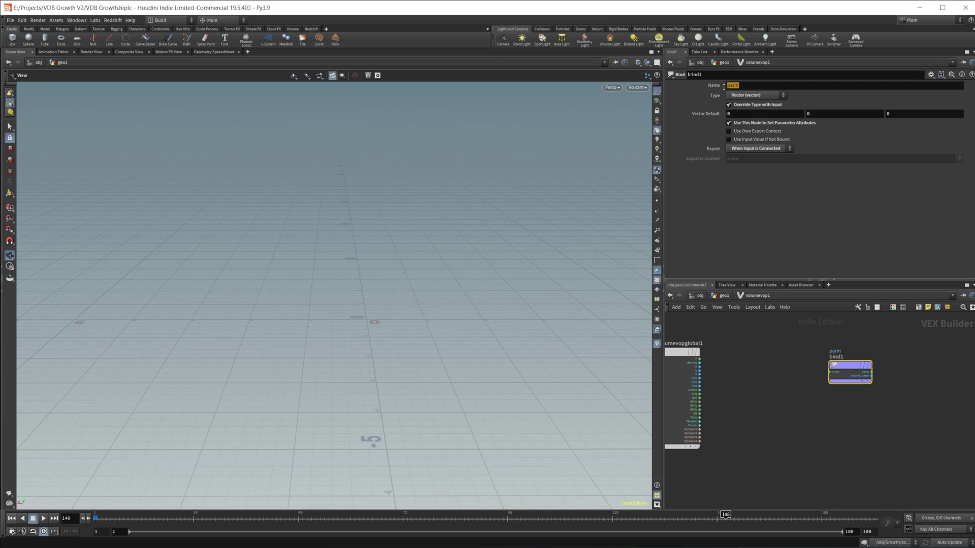
type("vel")
key("Return")
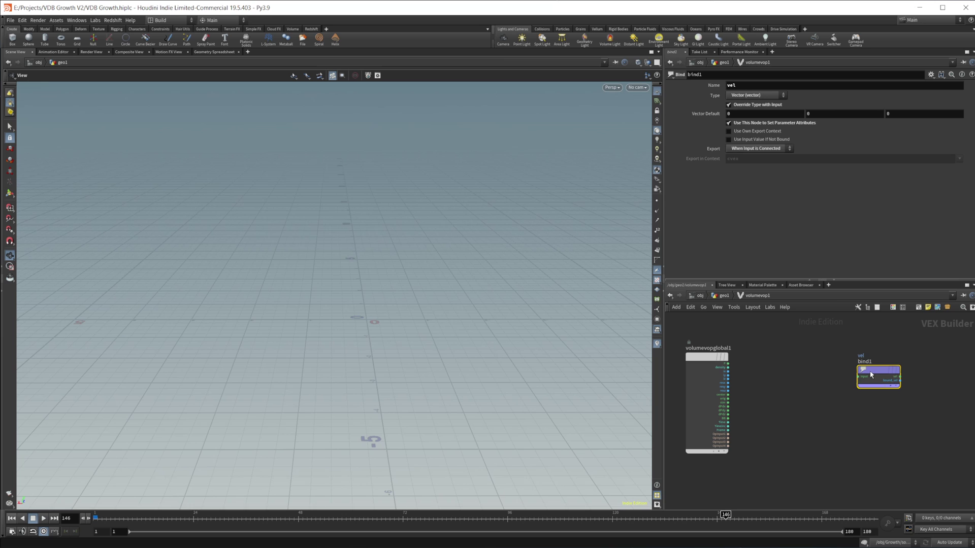
Step: Add a Curl Noise node between the global parameters node and the Bind node
key("Tab")
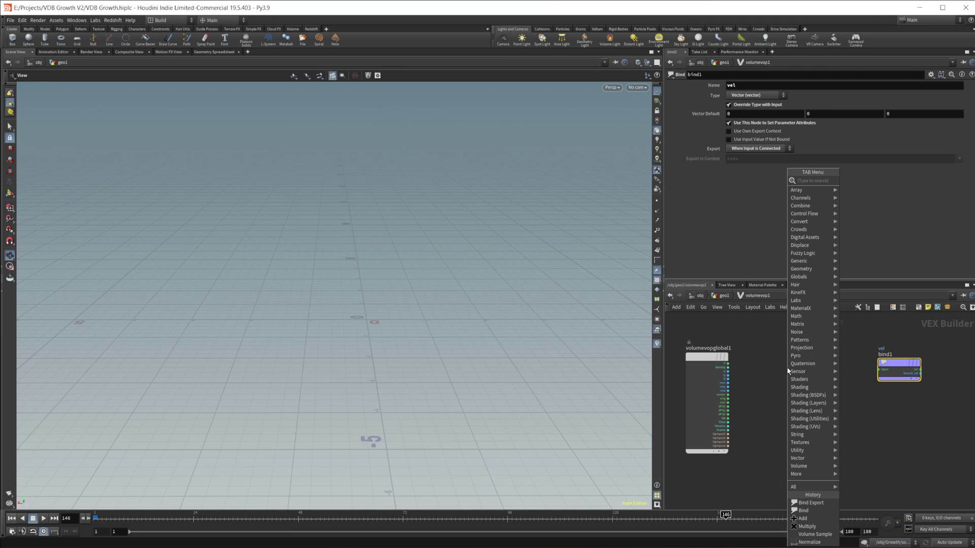
type("cu")
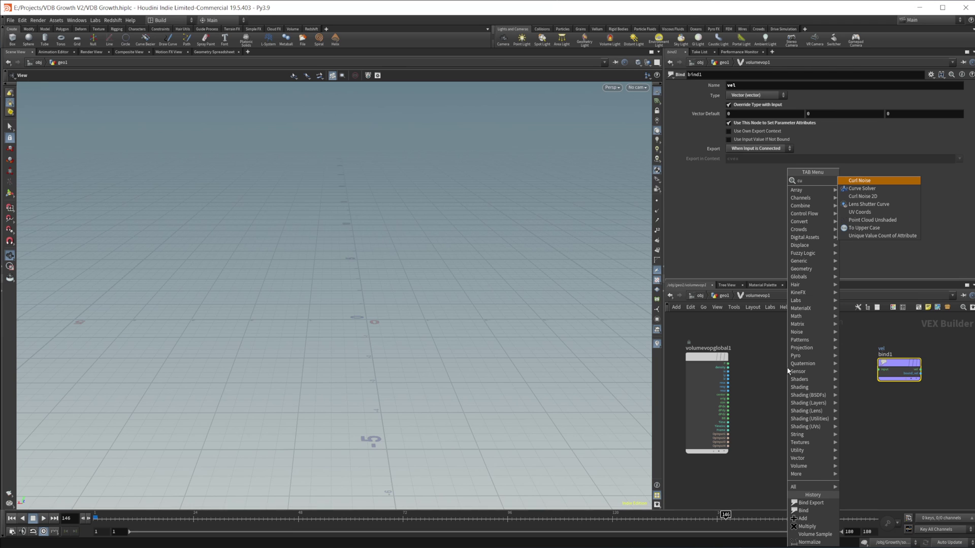
key("Return")
left_click(787, 370)
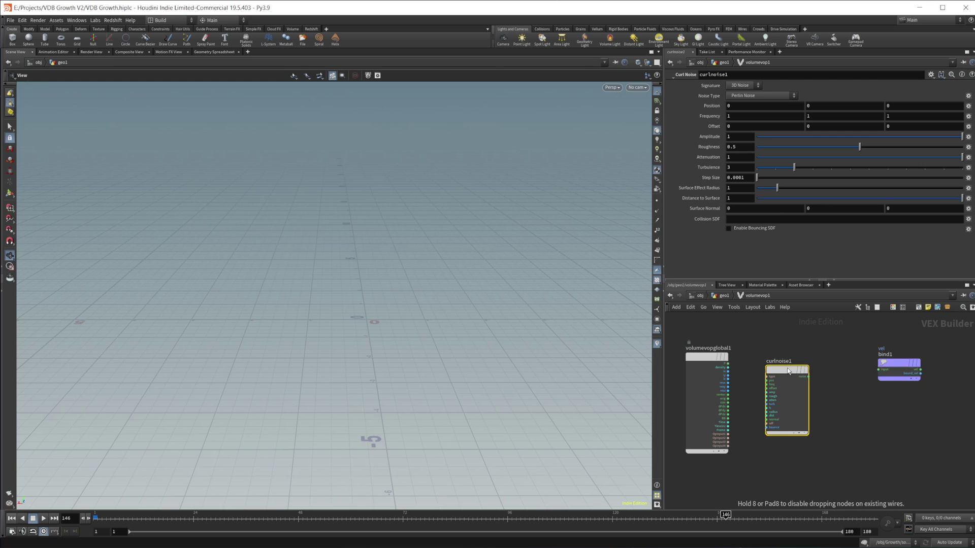
Step: Wire the global P output to the Curl Noise pos input and its noise output to the Bind node's input
scroll(717, 365, "up", 4)
left_click_drag(704, 361, 749, 386)
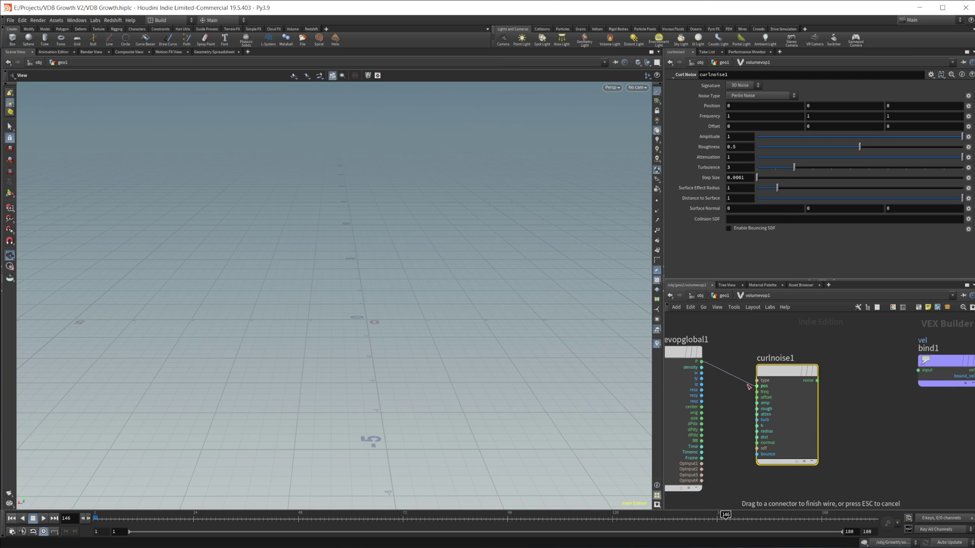
left_click_drag(817, 381, 918, 370)
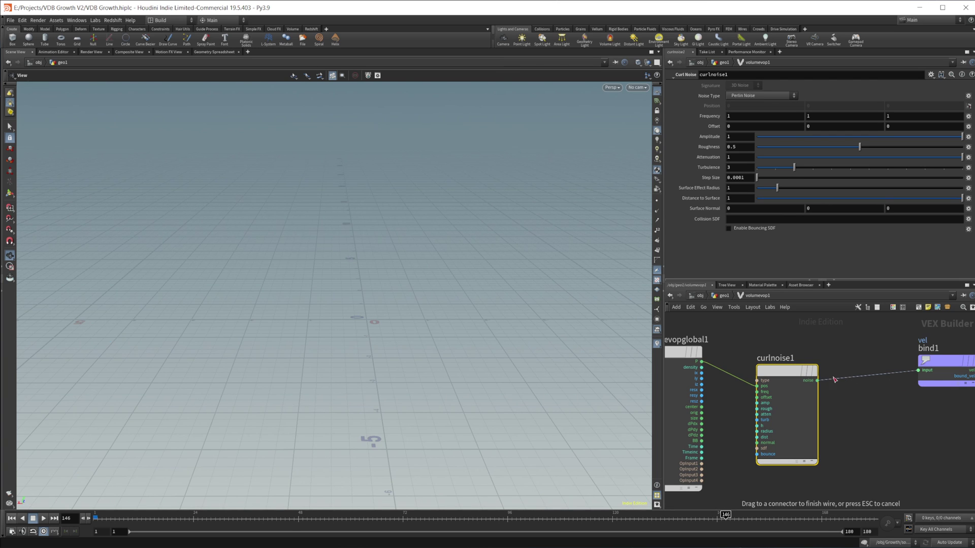
left_click_drag(786, 373, 809, 363)
right_click_drag(375, 232, 307, 302)
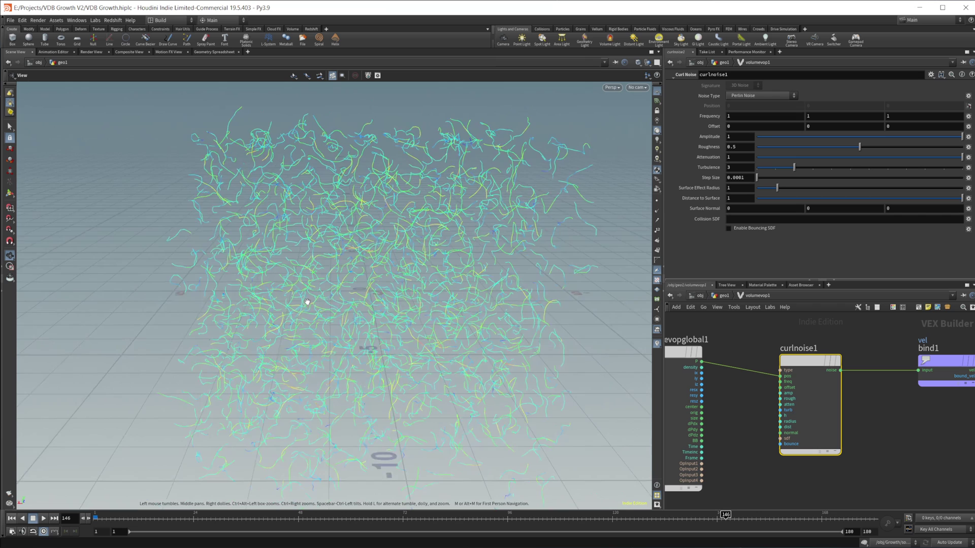
left_click_drag(306, 303, 343, 296)
scroll(383, 311, "up", 4)
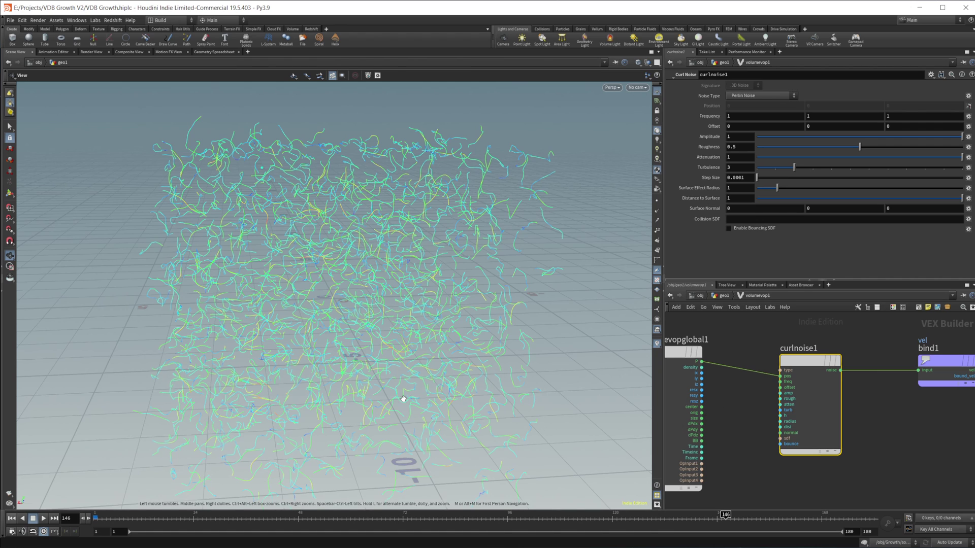
left_click_drag(403, 399, 391, 390)
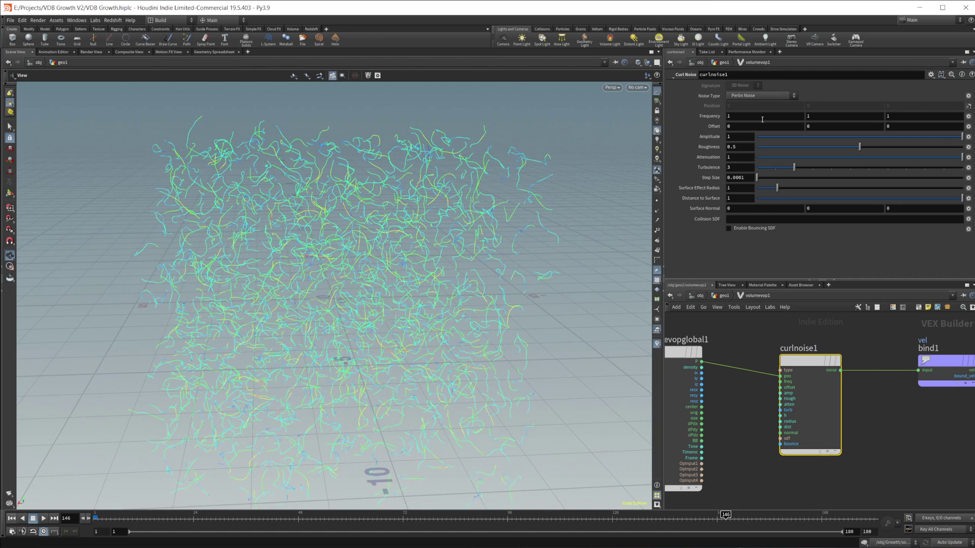
Step: Try Sparse Convolution Noise as the Curl Noise node's noise type, view the field from several angles, and return to Perlin Noise
left_click(778, 98)
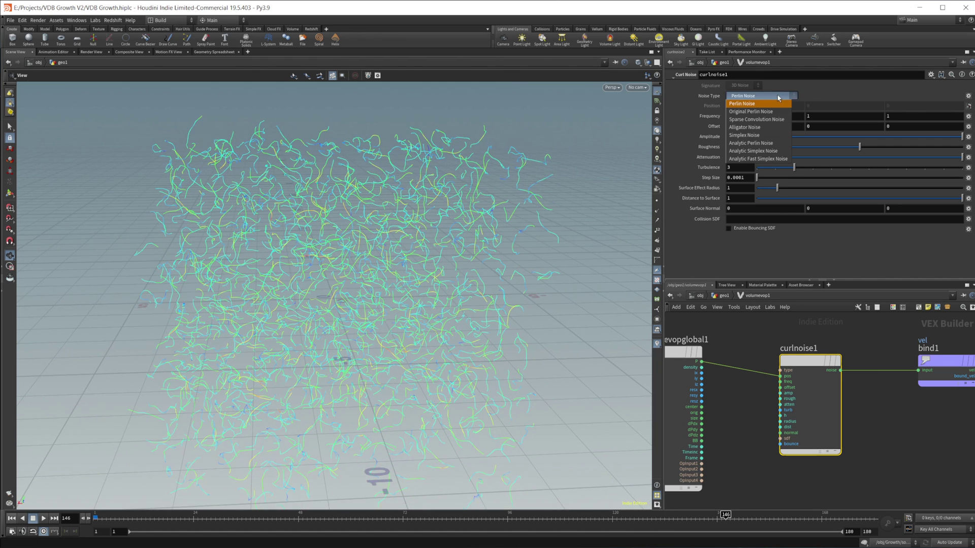
left_click(756, 120)
left_click_drag(396, 290, 377, 302)
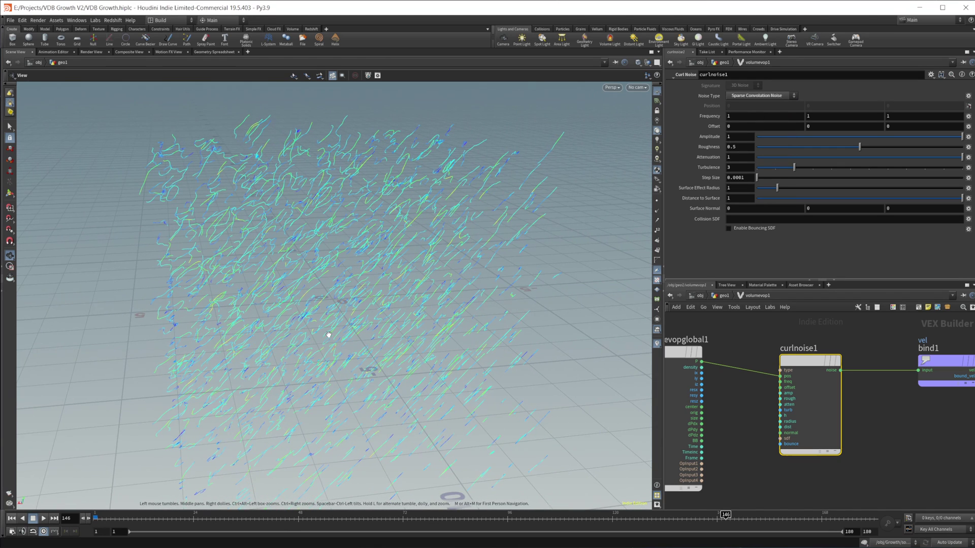
left_click_drag(330, 334, 347, 329)
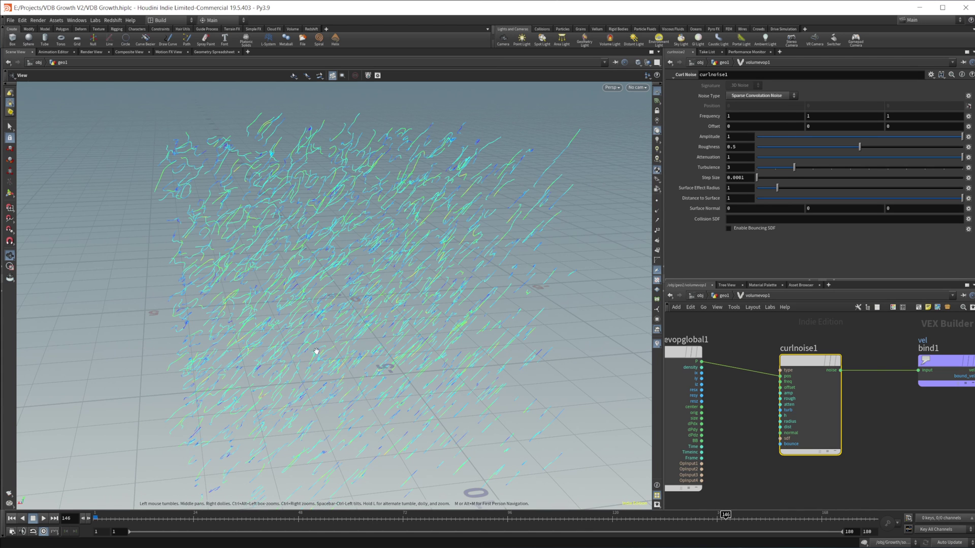
mouse_move(312, 370)
left_mouse_down()
mouse_move(320, 366)
mouse_move(327, 377)
left_mouse_up()
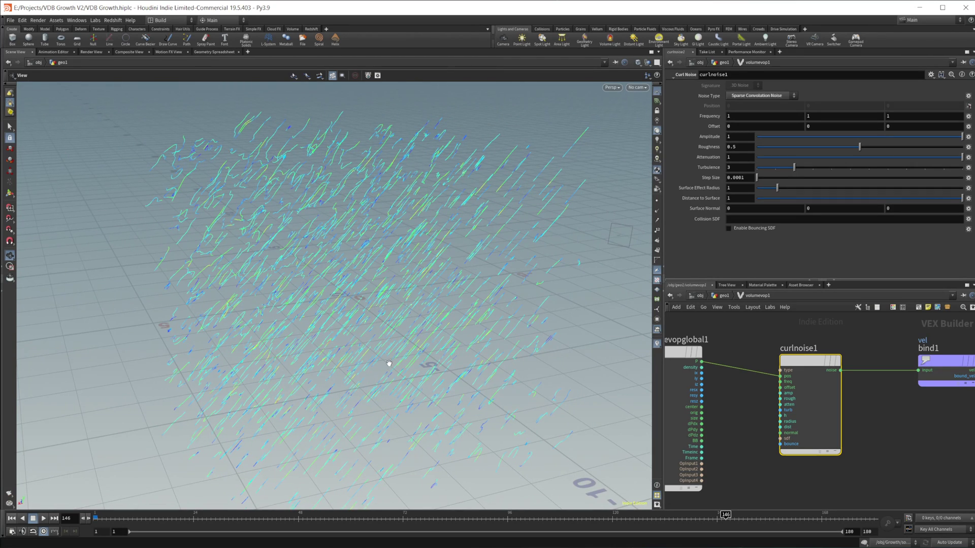
left_click_drag(363, 420, 359, 409)
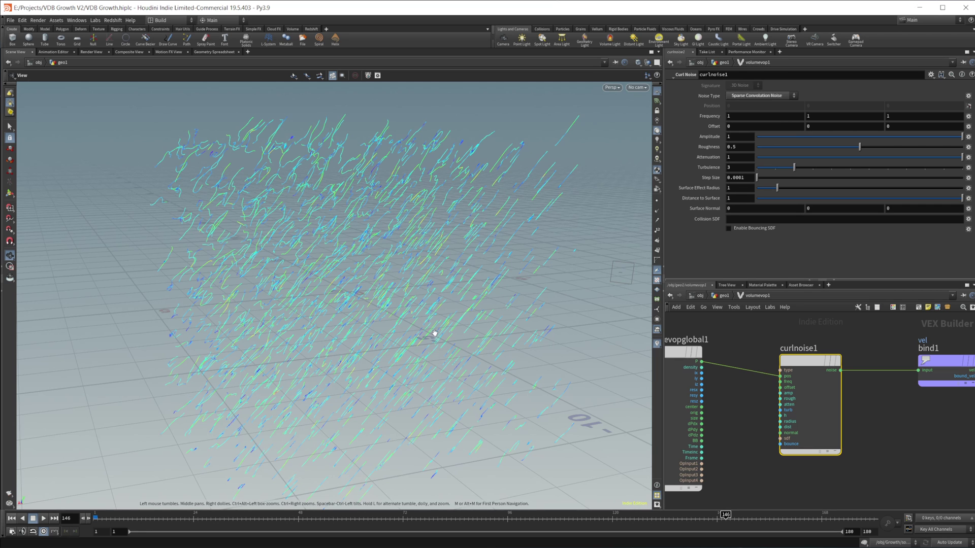
mouse_move(434, 333)
left_mouse_down()
mouse_move(386, 378)
mouse_move(449, 330)
left_mouse_up()
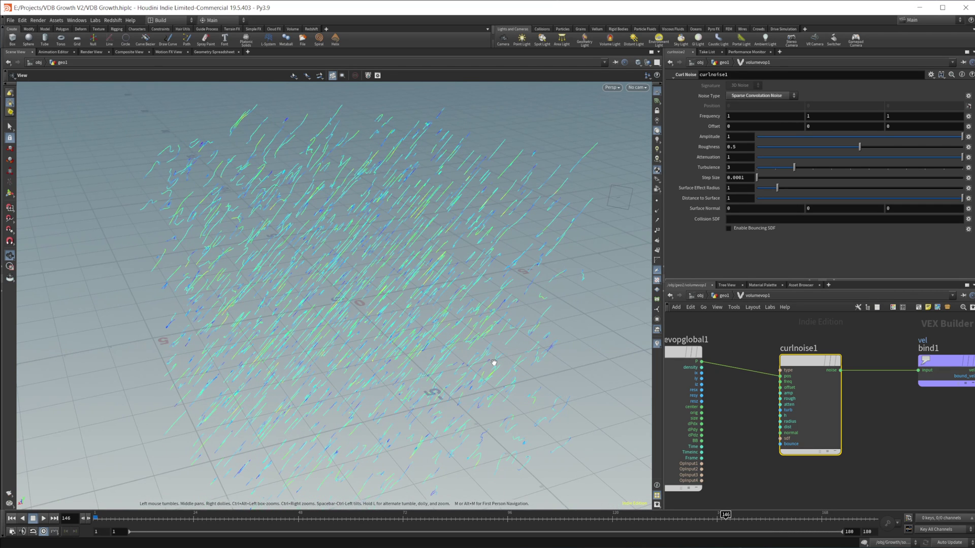
left_click(768, 98)
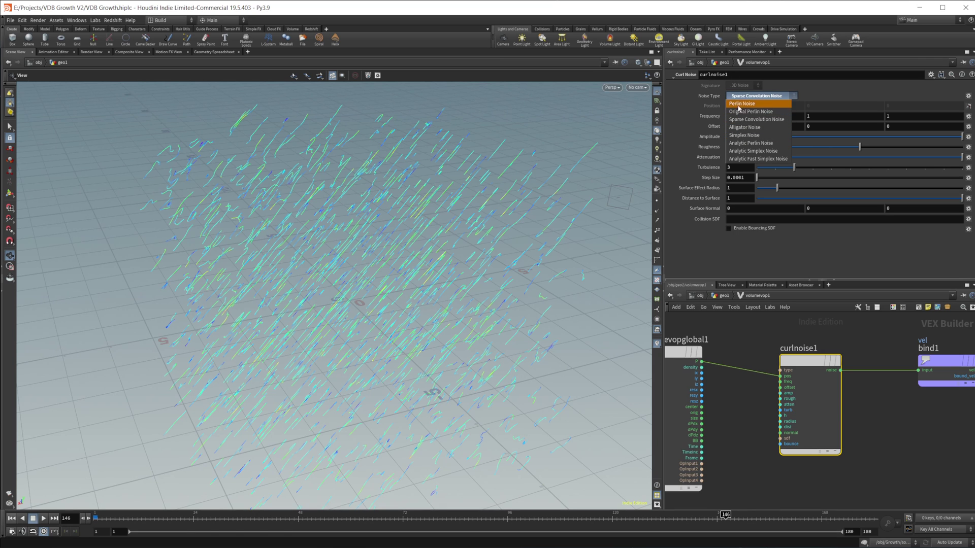
left_click(742, 104)
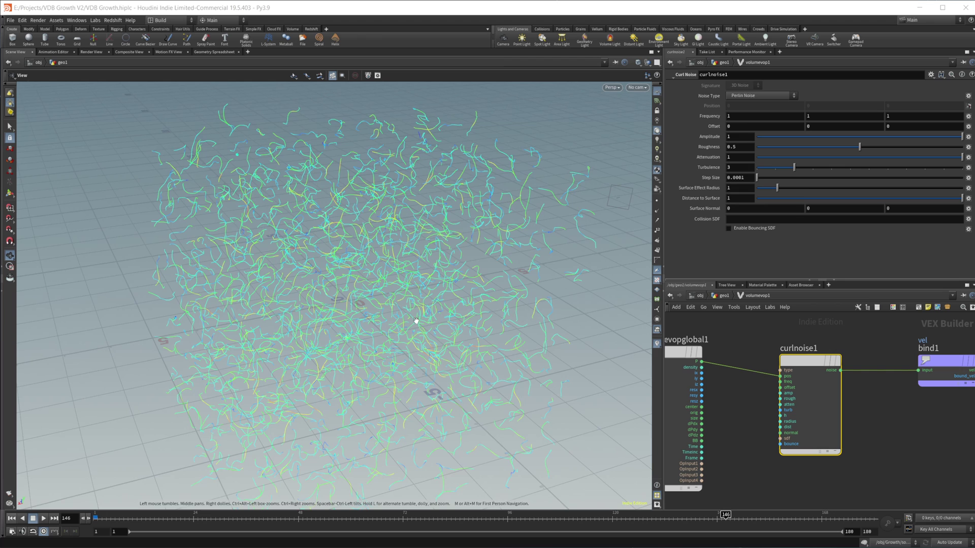
Step: Try the Alligator, Simplex and Original Perlin noise types on the Curl Noise node and switch it back to Perlin Noise
left_click(770, 100)
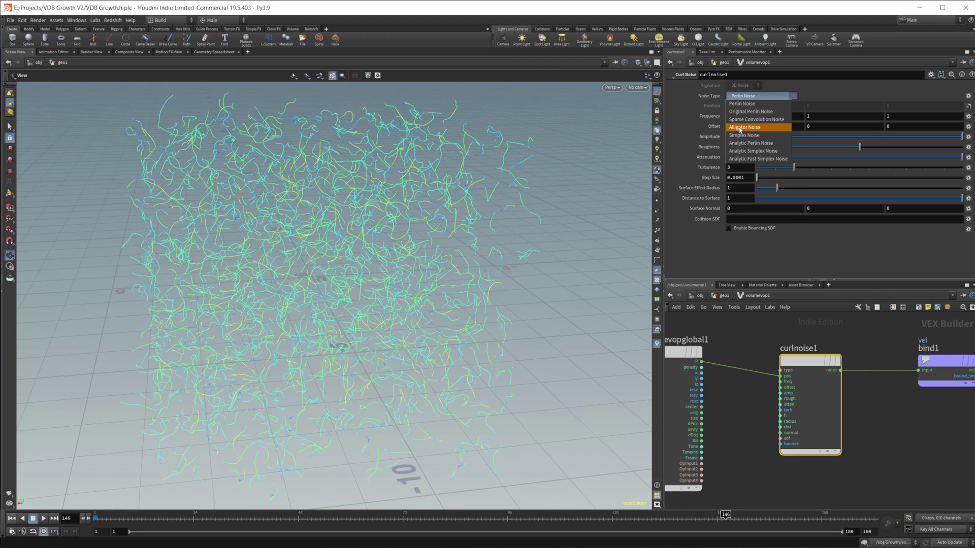
left_click(742, 127)
left_click(771, 101)
left_click(762, 136)
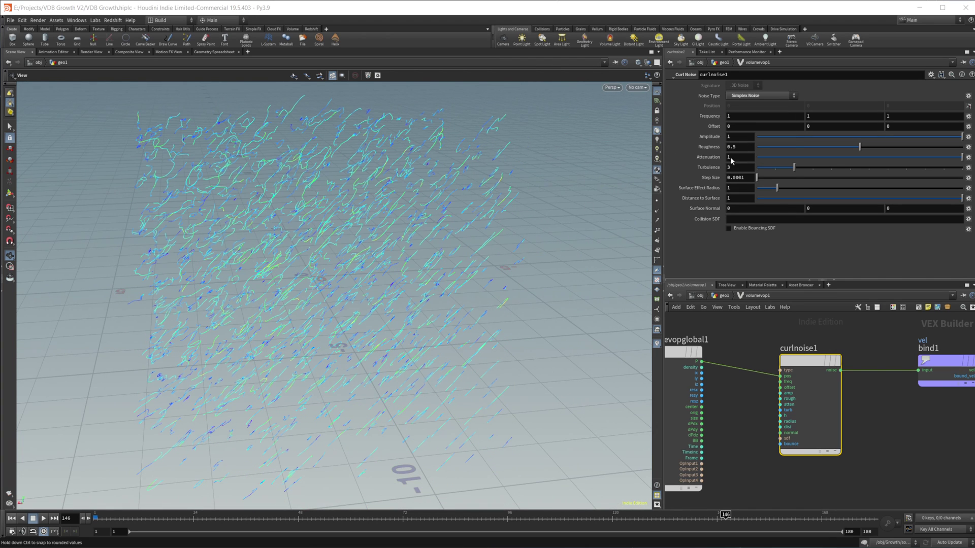
left_click(736, 101)
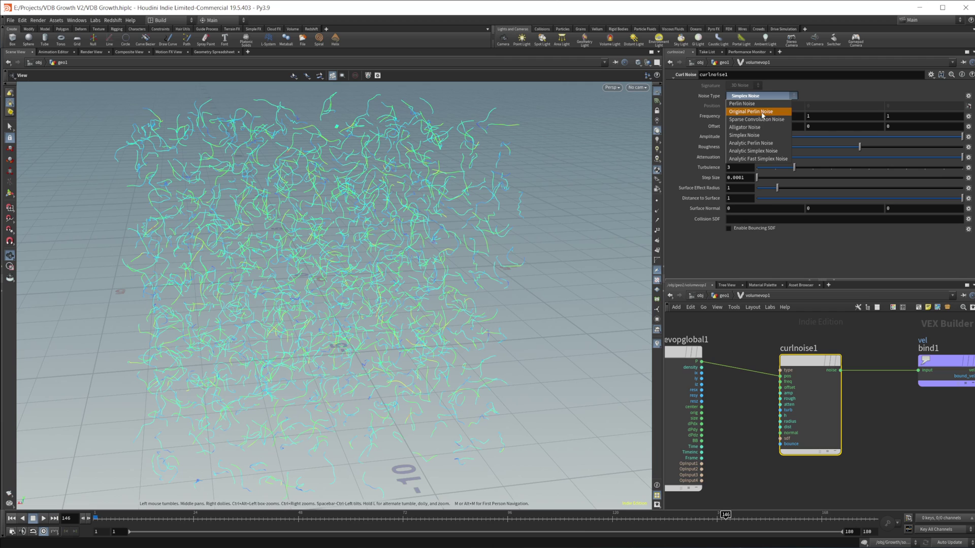
left_click(765, 111)
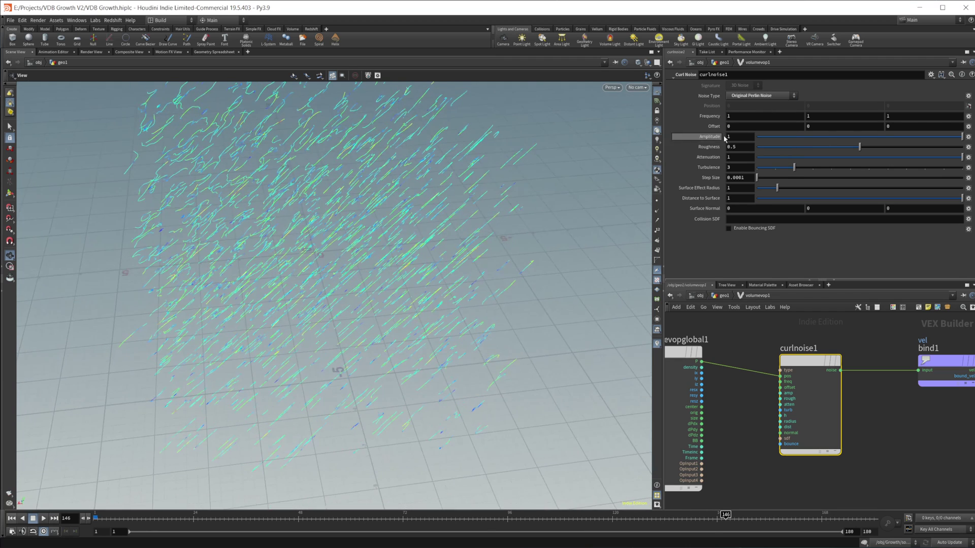
left_click(761, 95)
left_click(748, 101)
left_click_drag(369, 298, 471, 253)
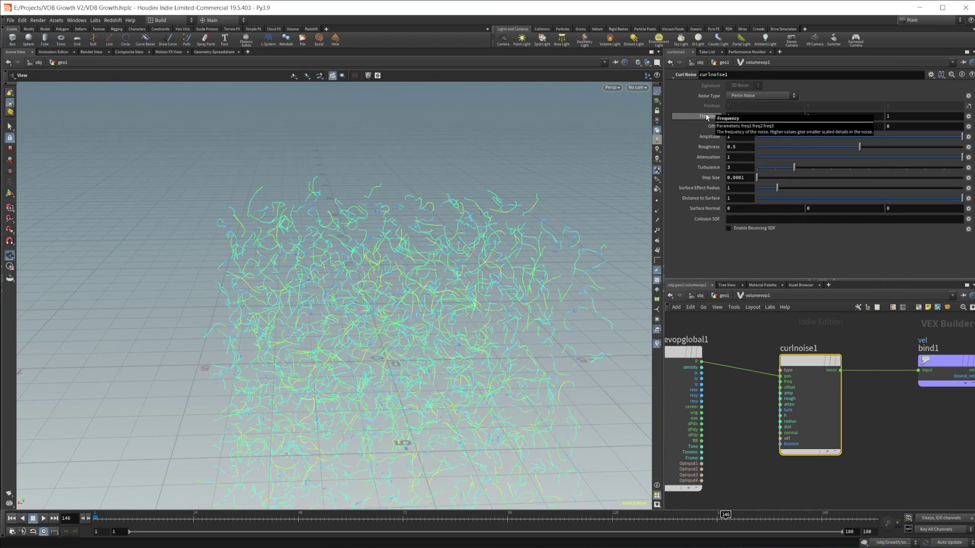
Step: Set the curl noise's frequency to 1.2 on all three axes and its roughness to 0.167
mouse_move(707, 118)
middle_mouse_down()
mouse_move(724, 115)
mouse_move(689, 115)
middle_mouse_up()
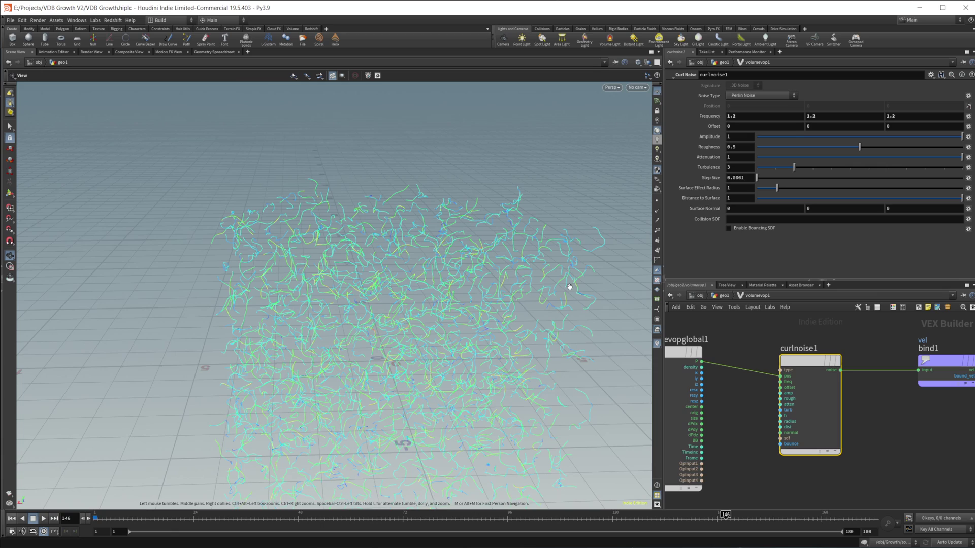
left_click_drag(818, 151, 791, 150)
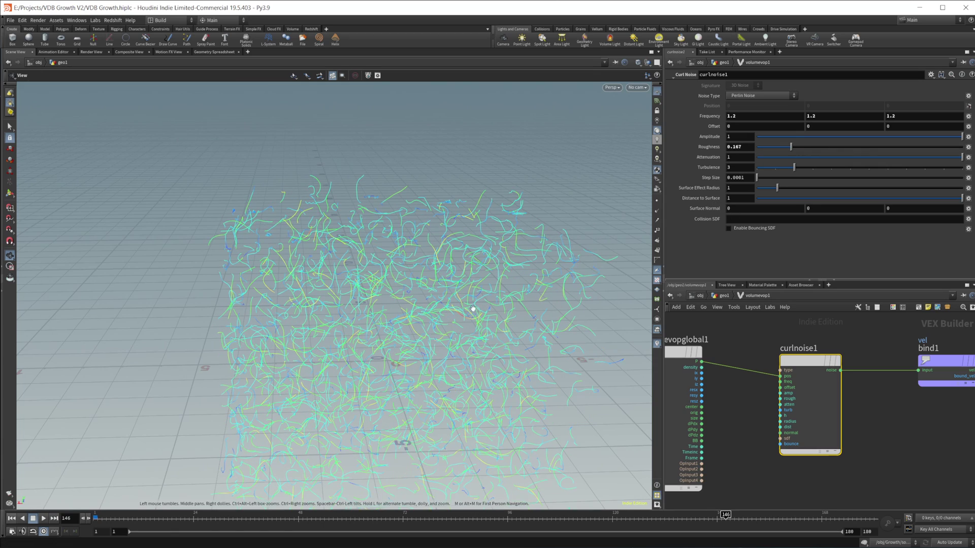
left_click_drag(473, 308, 370, 284)
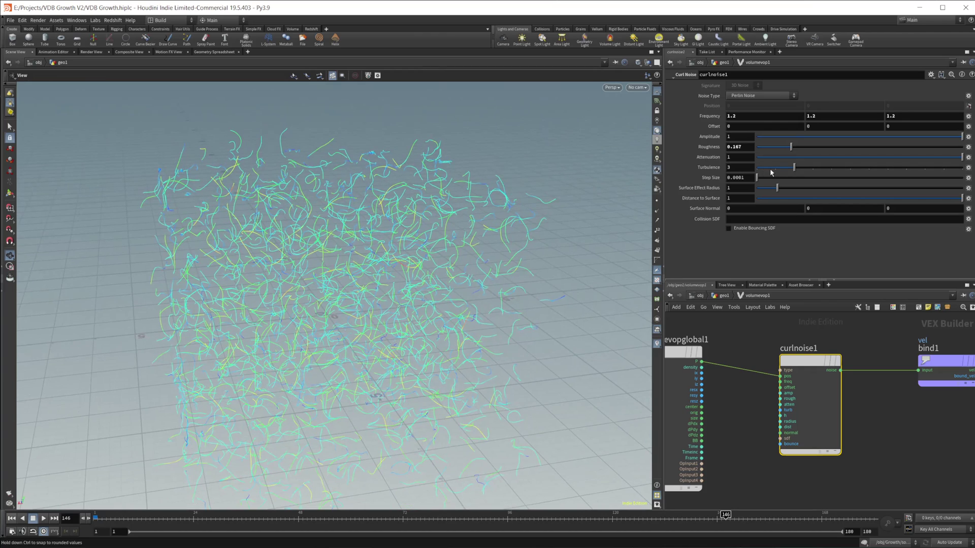
Step: Set the curl noise's attenuation to 0.434 and inspect the vector field
left_click(812, 154)
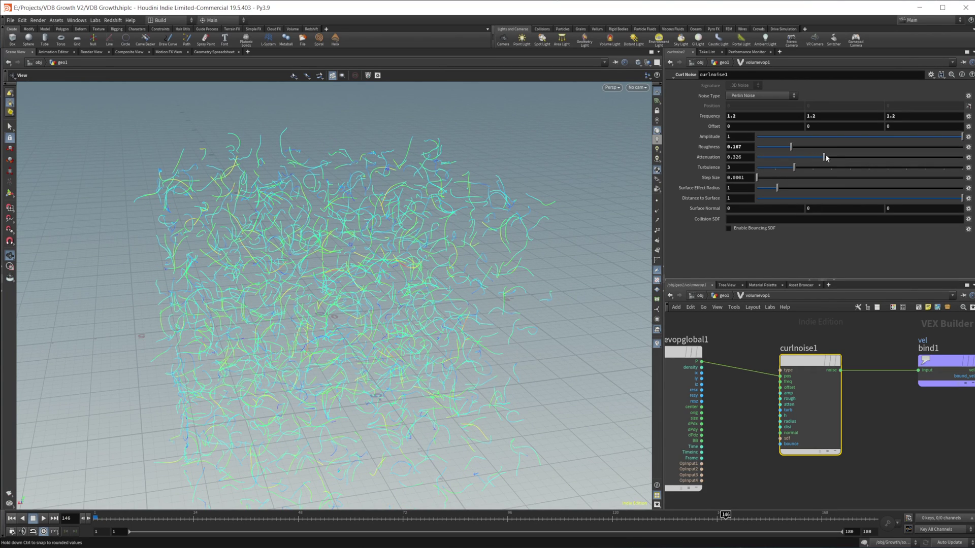
left_click_drag(826, 158, 846, 158)
left_click_drag(519, 308, 420, 317)
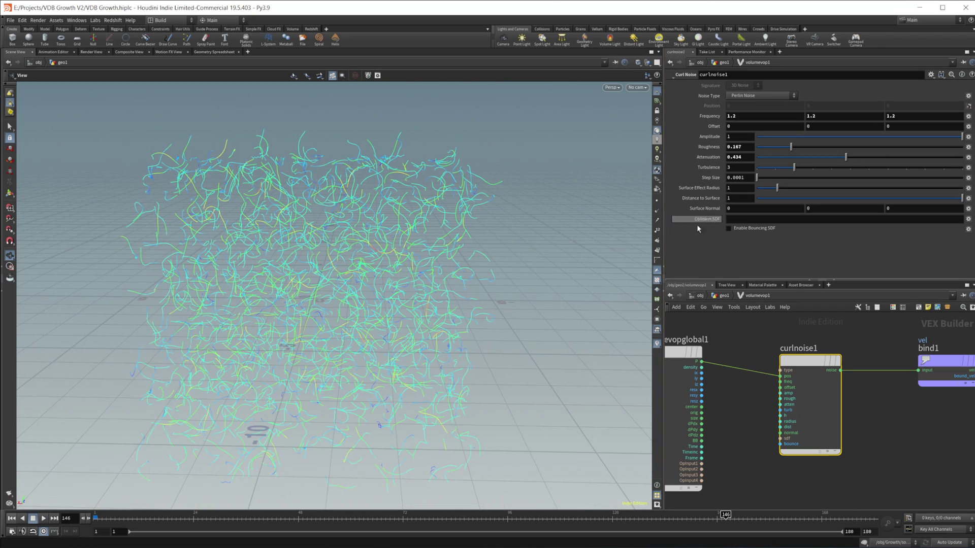
Step: Promote the Curl Noise node's offset input to a parameter and return to the geo1 network
right_click(787, 393)
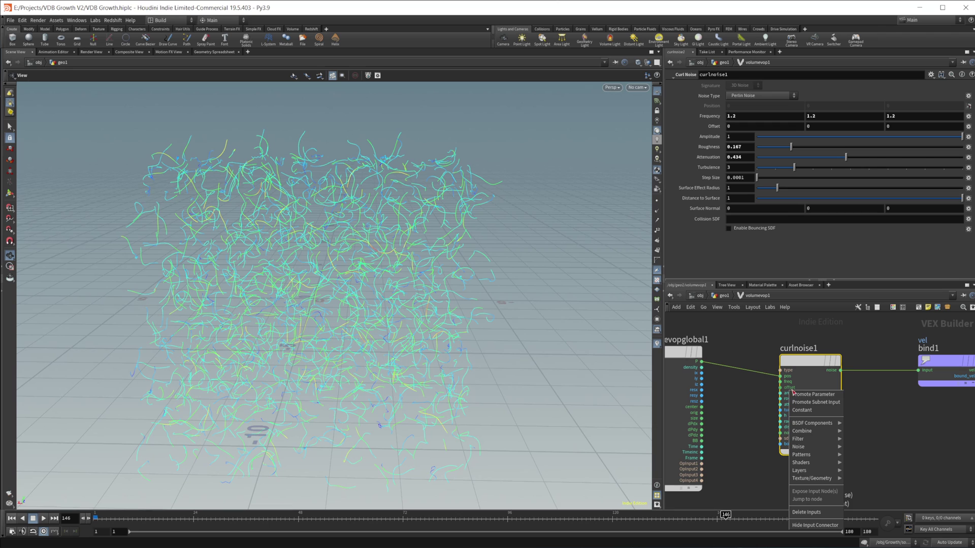
left_click(816, 395)
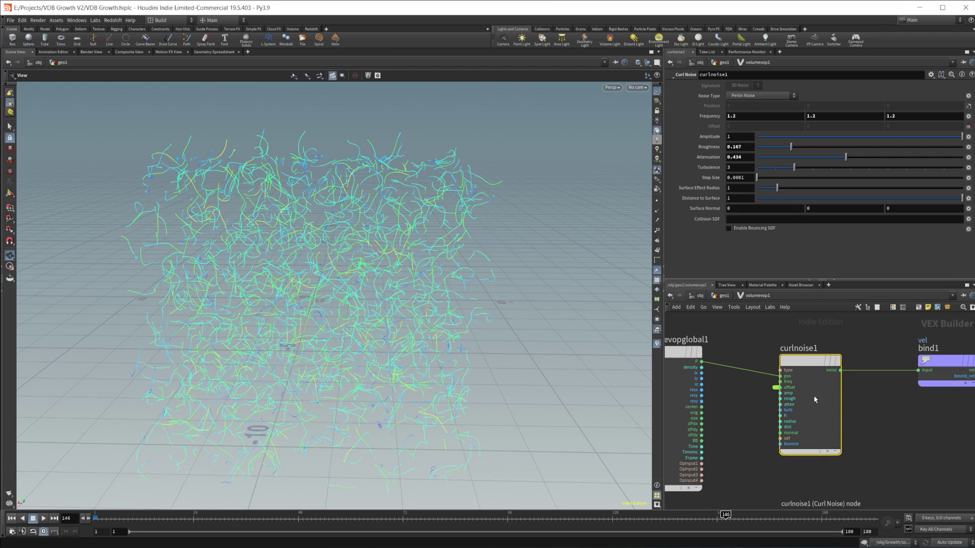
left_click(725, 296)
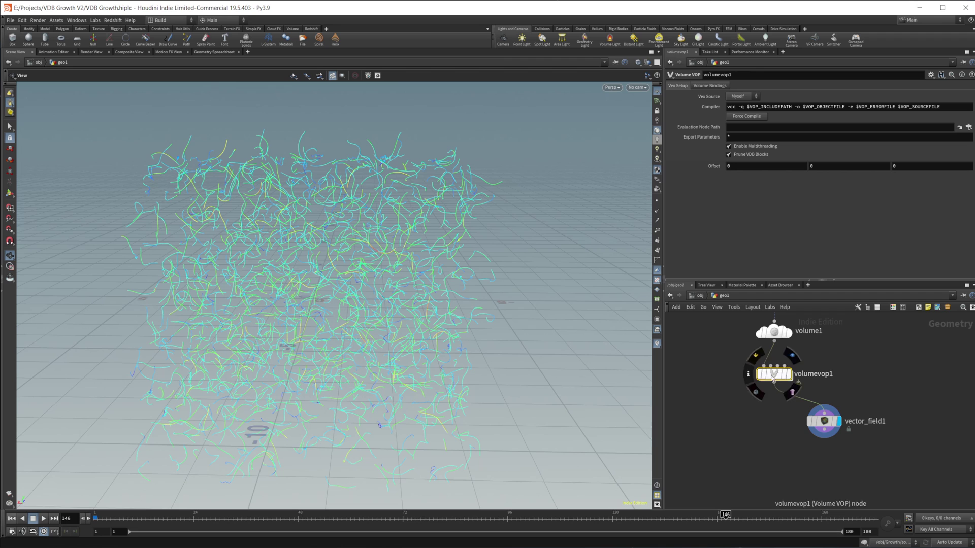
Step: Animate the Volume VOP's promoted Offset by entering the expression $FF/100 in all three components
left_click(710, 171)
type("$FF/100")
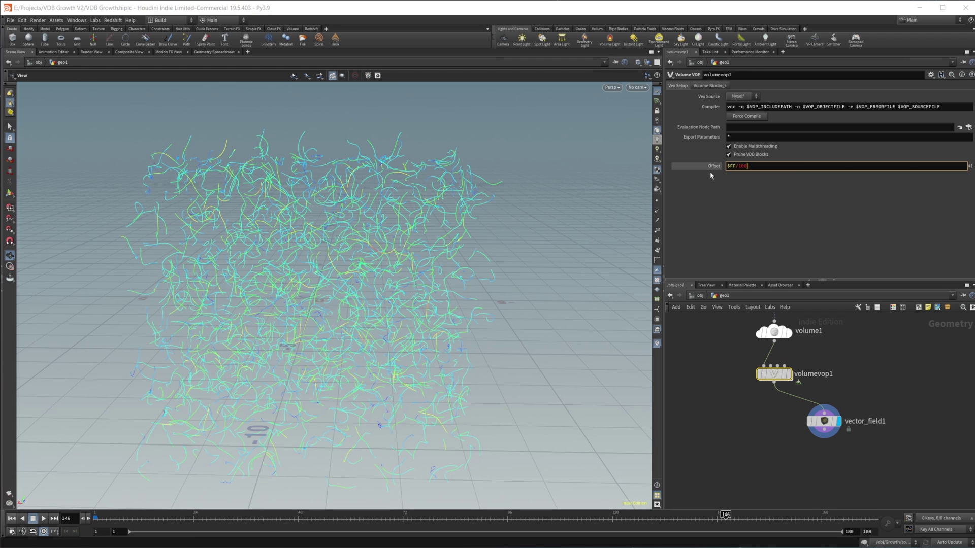
key("Return")
left_click(711, 168)
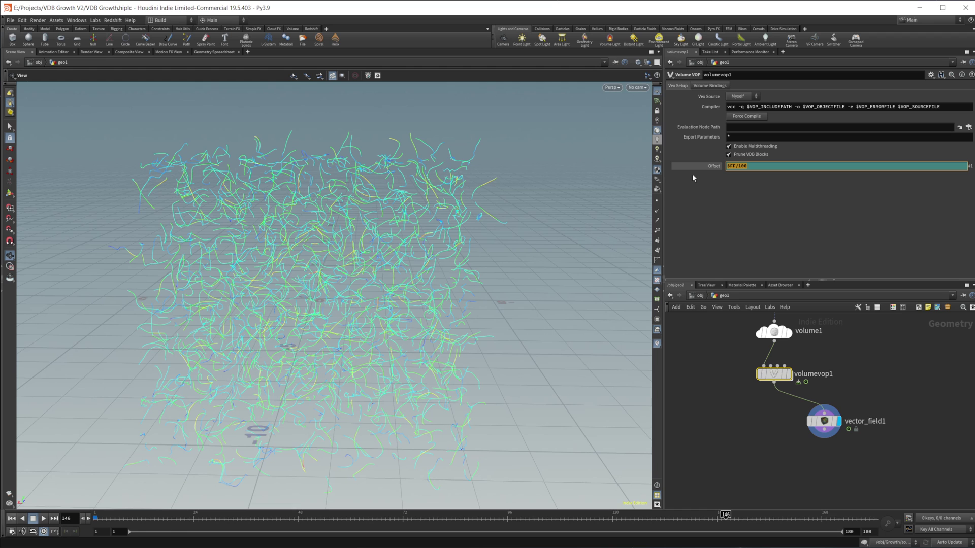
key("Tab")
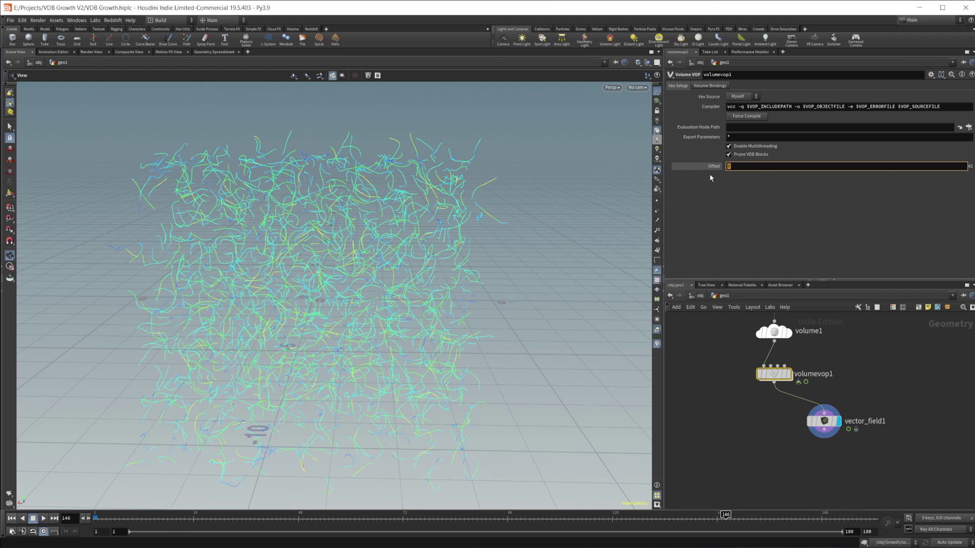
type("$FF/100")
key("Tab")
type("$FF/100")
key("Return")
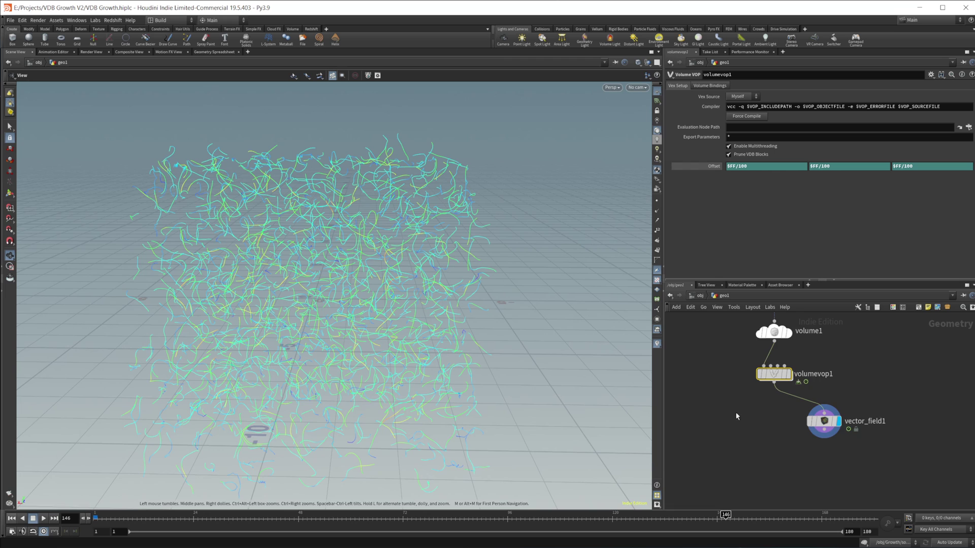
Step: Add a Convert VDB node fed by the Volume VOP's output and set it to convert to VDB
middle_click_drag(737, 417, 788, 426)
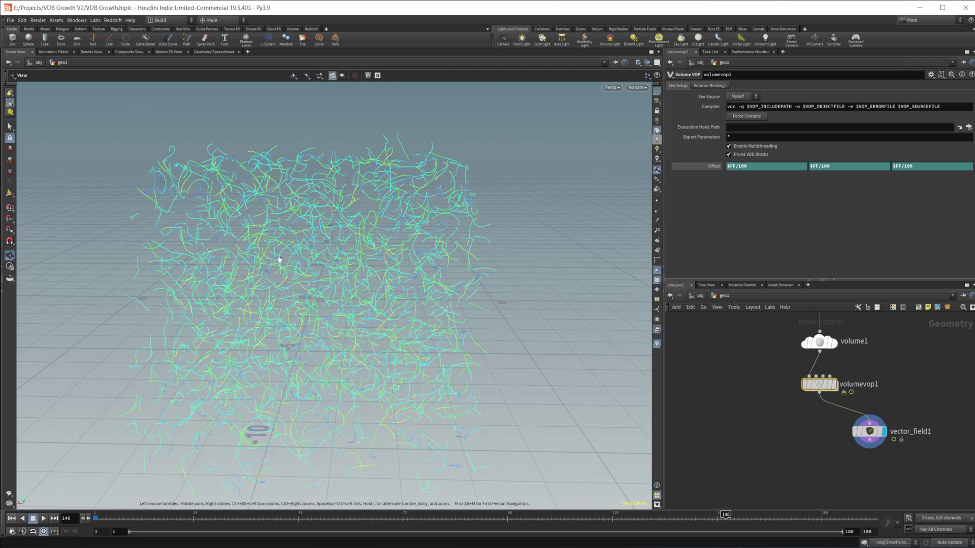
key("Tab")
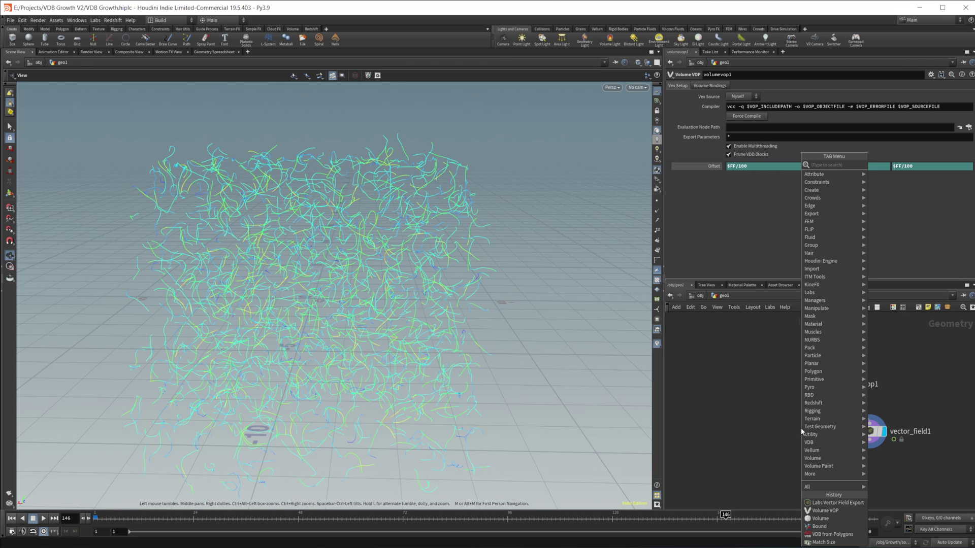
type("vdb")
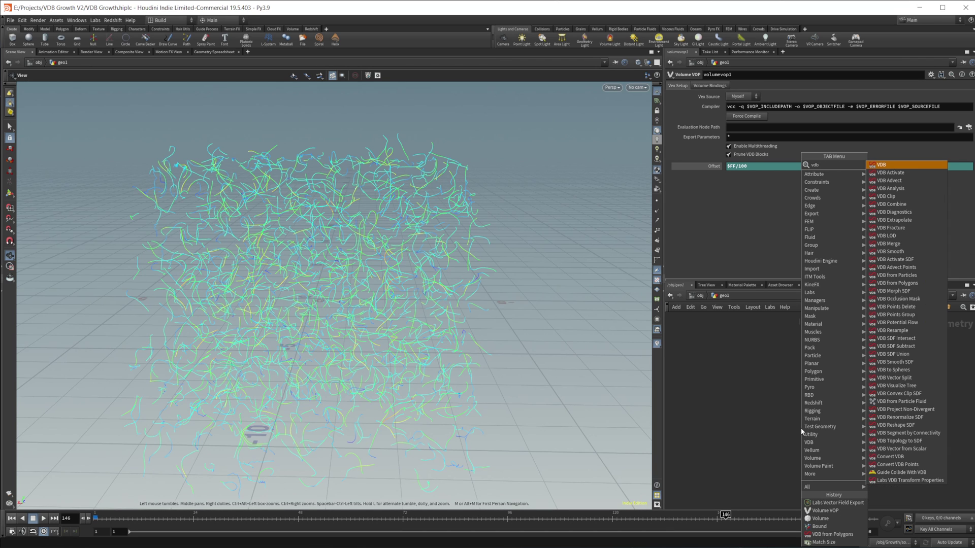
type(" con")
key("Return")
left_click(801, 432)
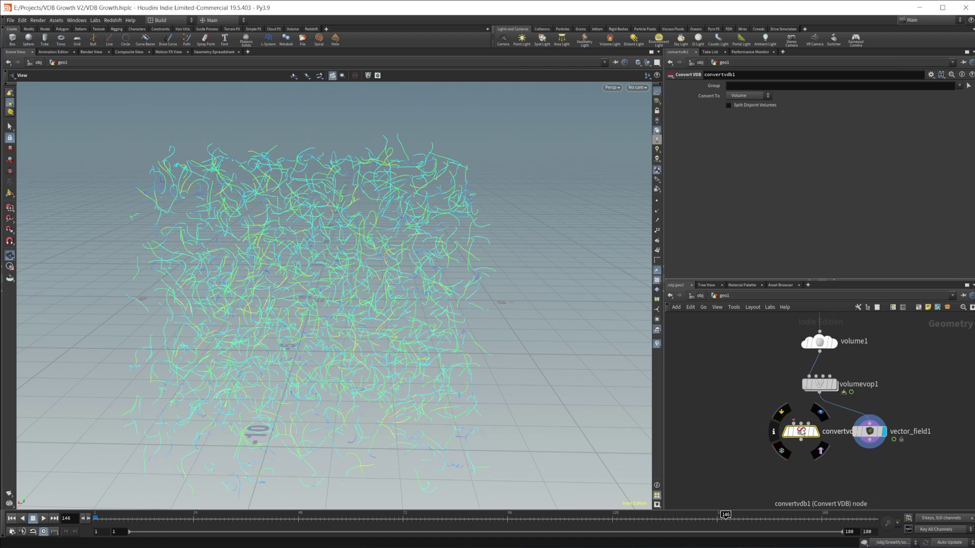
left_click_drag(819, 392, 793, 423)
left_click(749, 96)
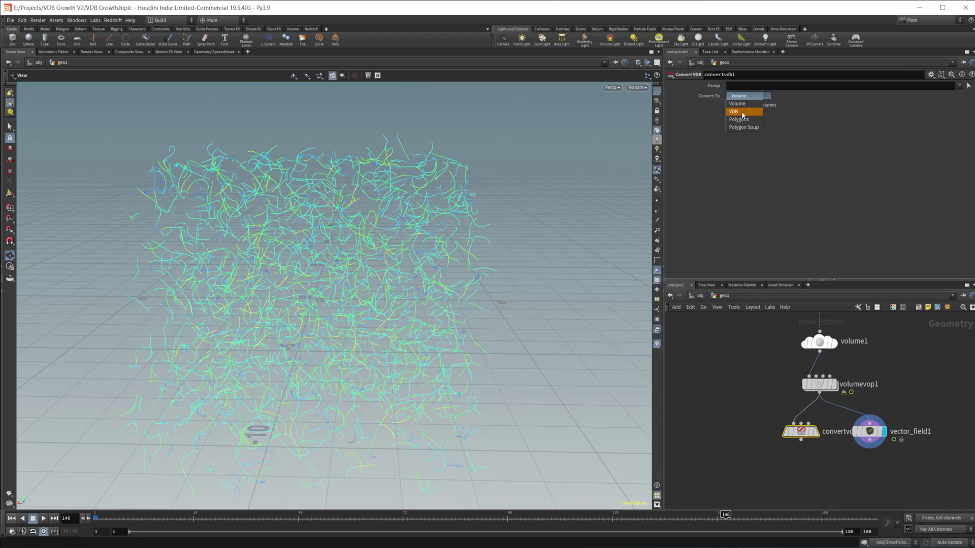
left_click(742, 107)
Step: Add a Solver node to the geometry network below the Convert VDB node
middle_click_drag(734, 449, 764, 441)
key("Tab")
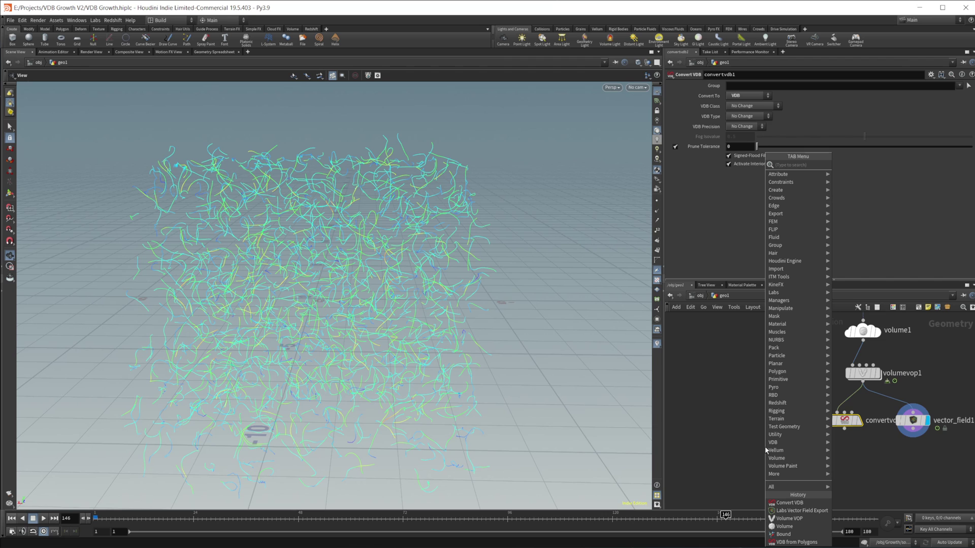
type("solver")
key("Return")
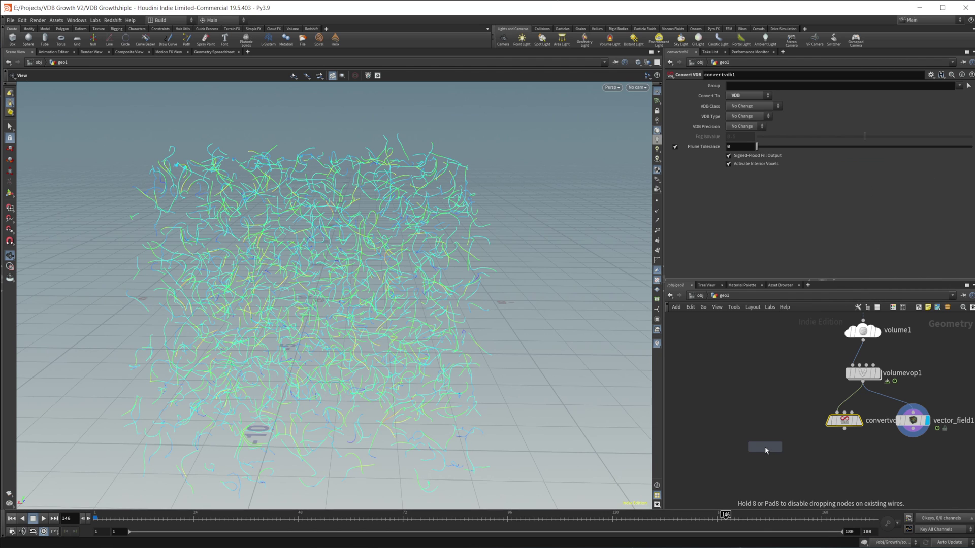
left_click(791, 452)
Step: Wire the VDB from Polygons output to the Solver's first input and the Convert VDB output to its second input
middle_click_drag(788, 377, 790, 458)
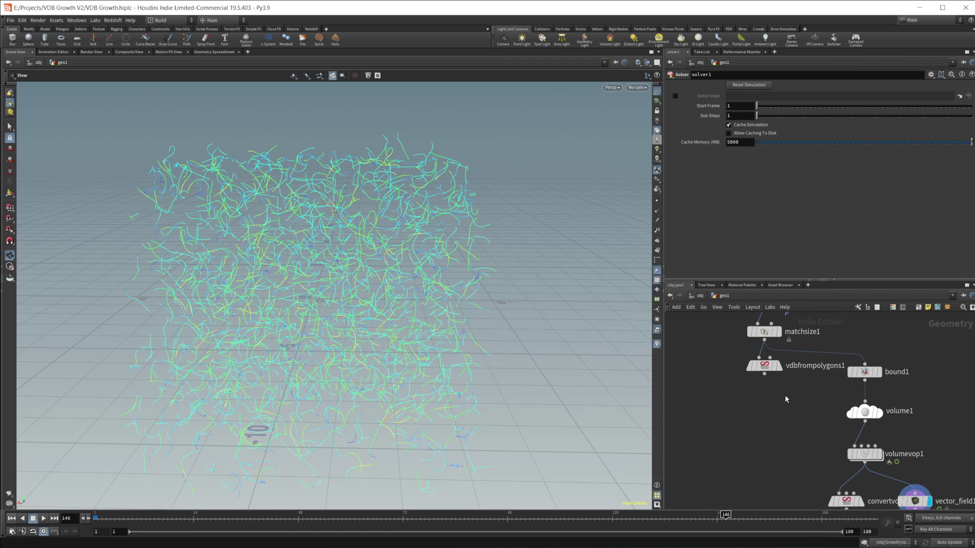
left_click_drag(767, 380, 786, 477)
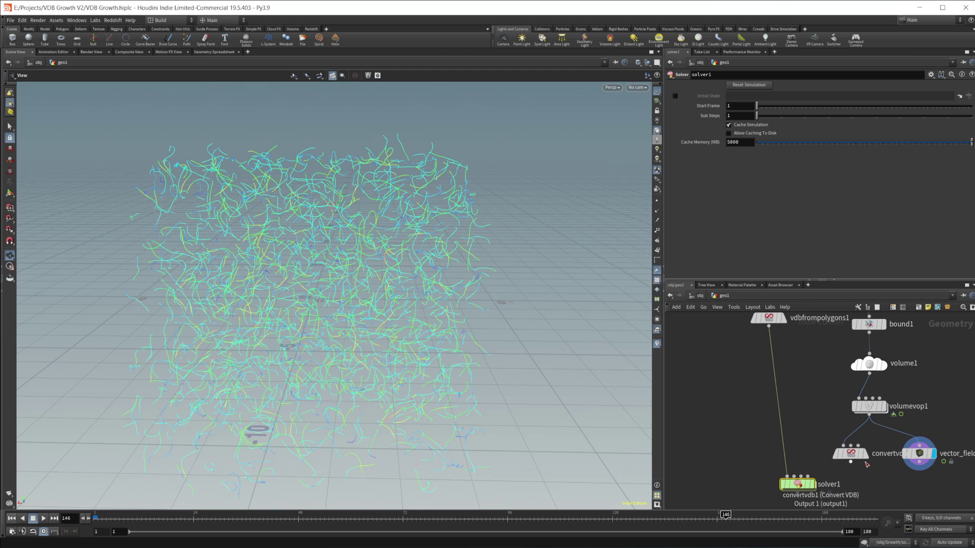
left_click_drag(853, 467, 795, 477)
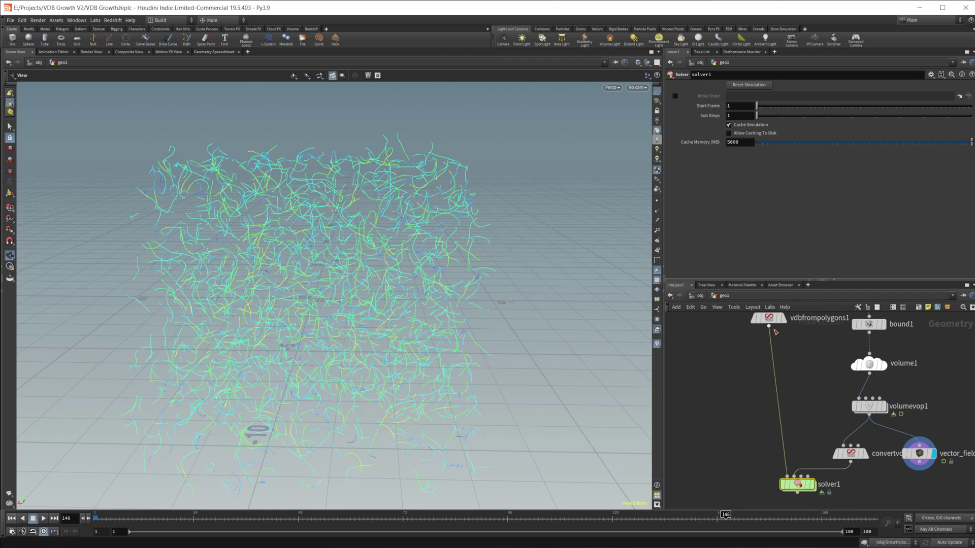
Step: Open the Solver node's inner network and return the timeline to frame 1
middle_click_drag(780, 401, 775, 376)
left_click_drag(795, 463, 784, 467)
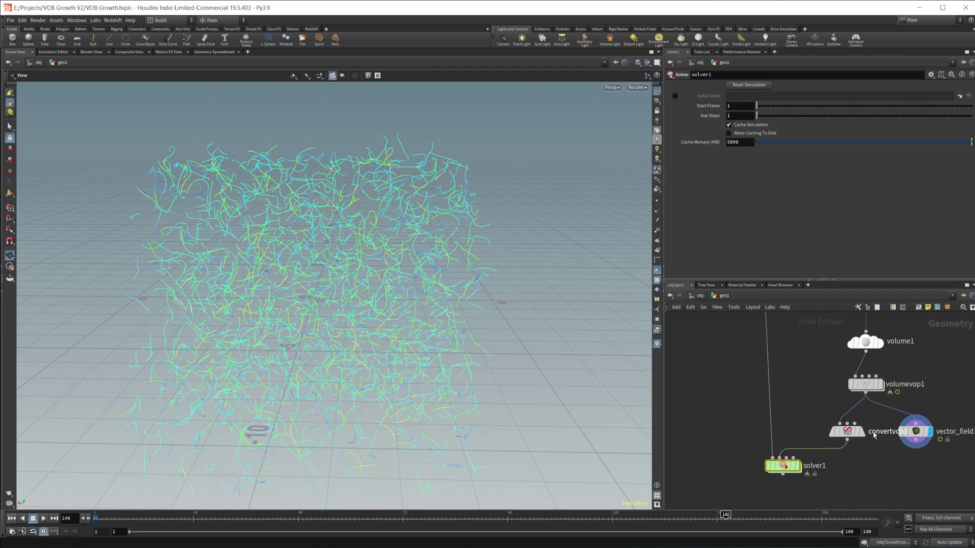
left_click(800, 448)
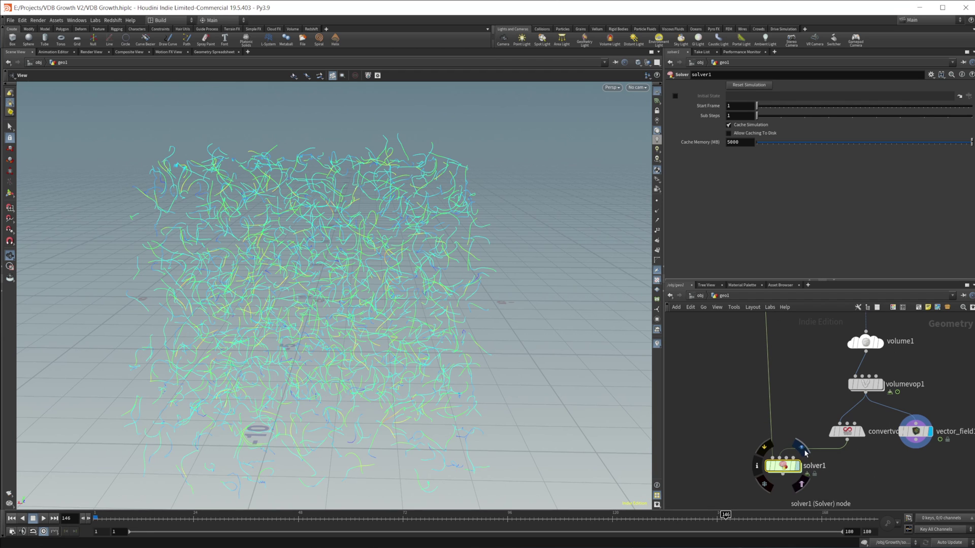
double_click(784, 465)
left_click(11, 518)
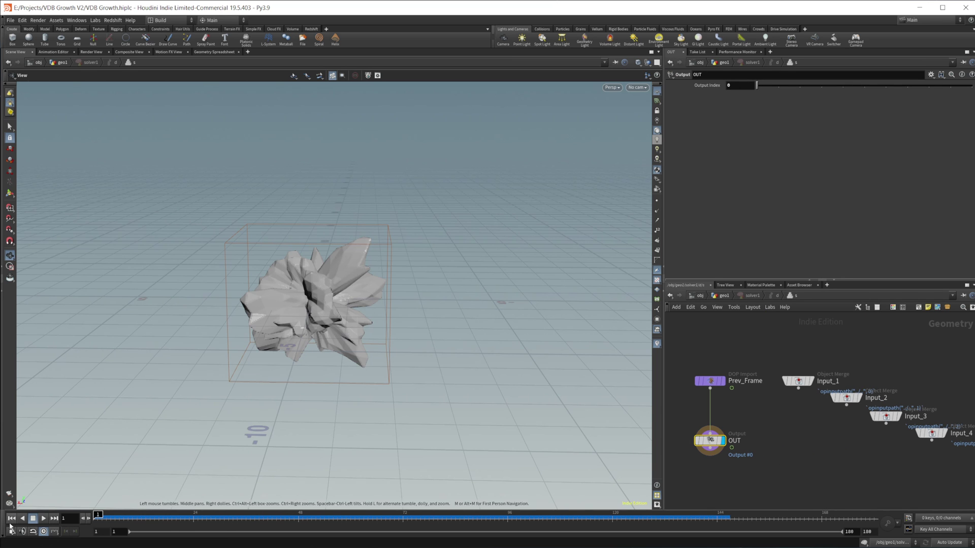
Step: Move the OUT node further below Prev_Frame and insert a VDB Advect node on the wire between them
left_click_drag(359, 326, 254, 342)
scroll(342, 300, "up", 3)
middle_click_drag(818, 446, 851, 380)
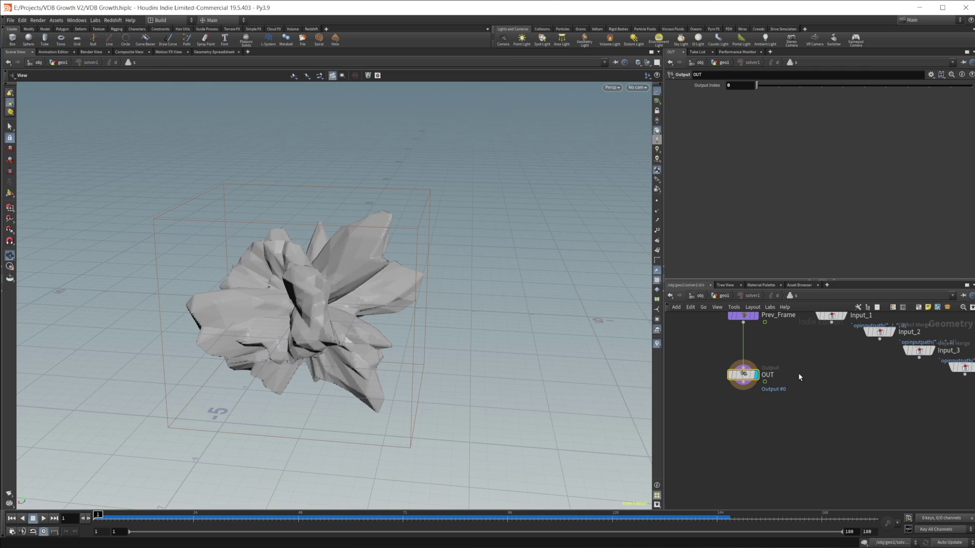
left_click_drag(747, 376, 748, 468)
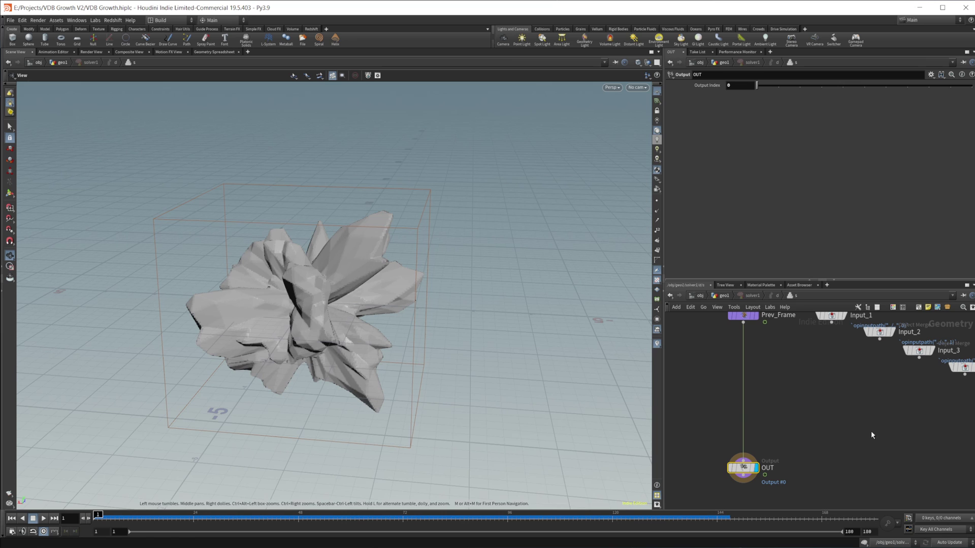
key("d")
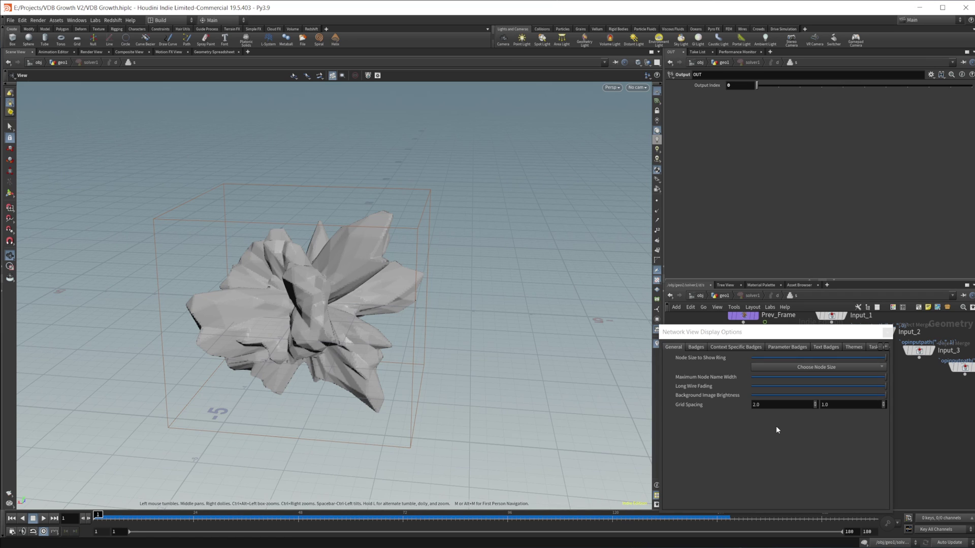
left_click(886, 335)
key("Tab")
type("vd")
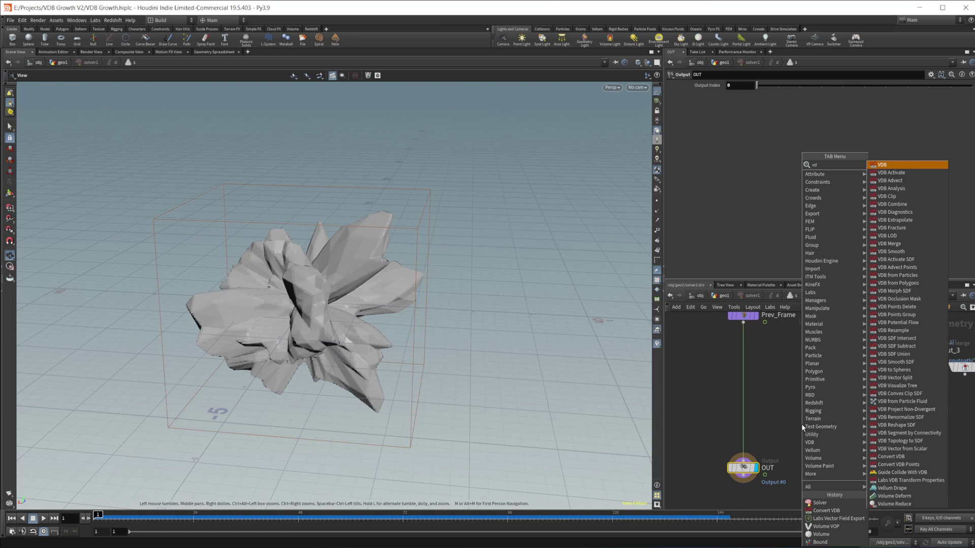
key("Return")
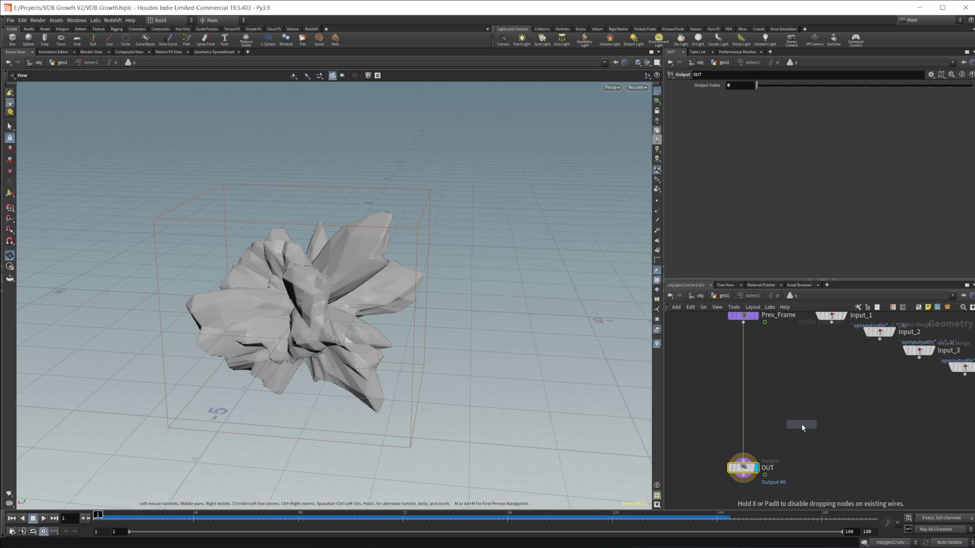
left_click(754, 428)
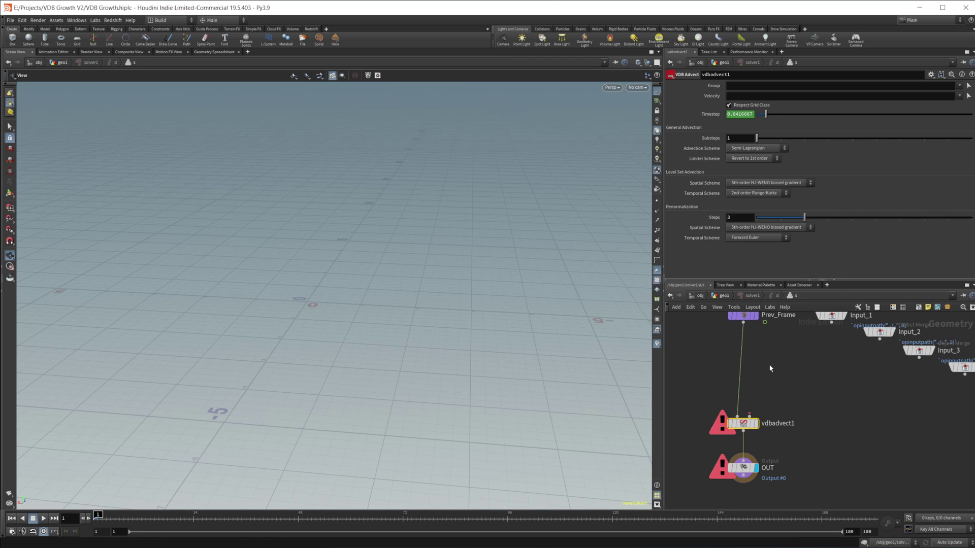
Step: Add a VDB Analysis node fed by Prev_Frame and wire its output into the VDB Advect's Velocity VDB input
key("Tab")
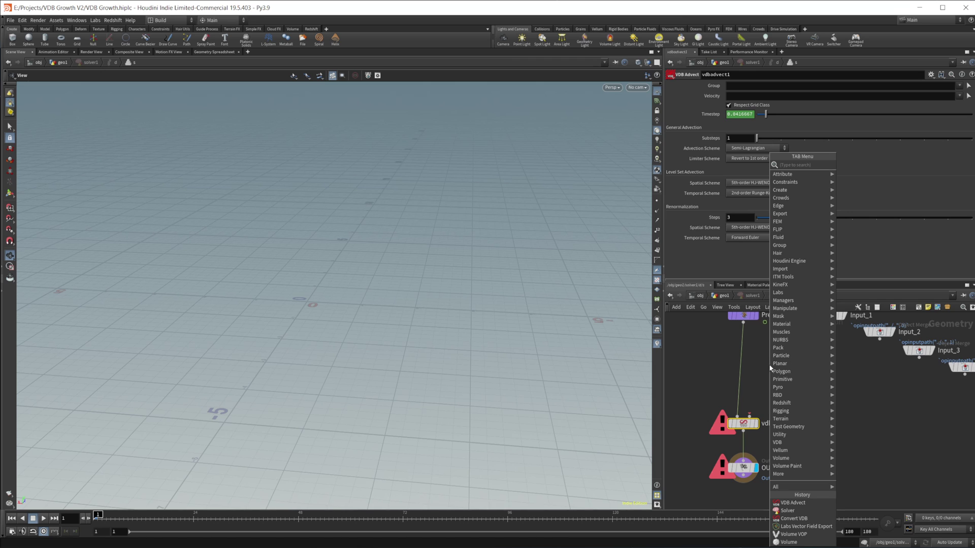
type("vdban")
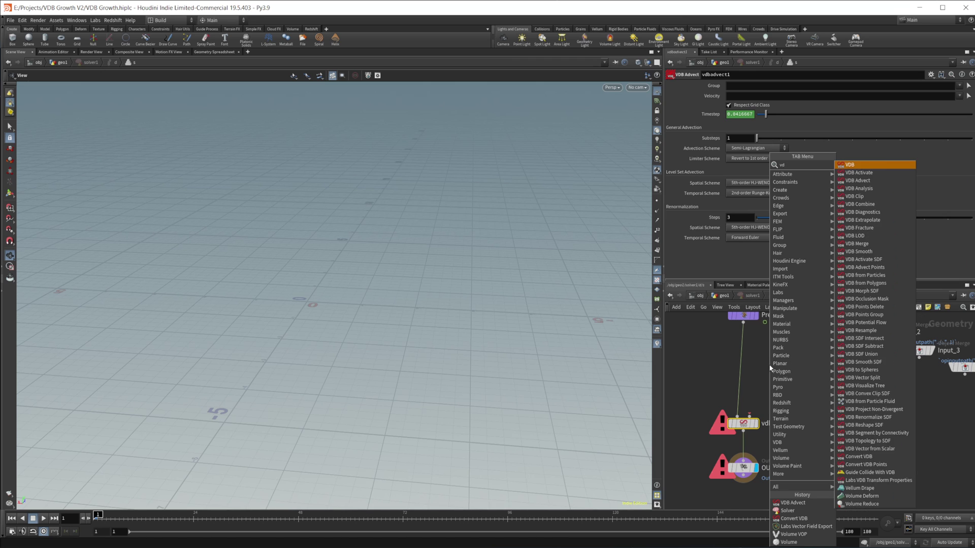
key("Return")
left_click(770, 368)
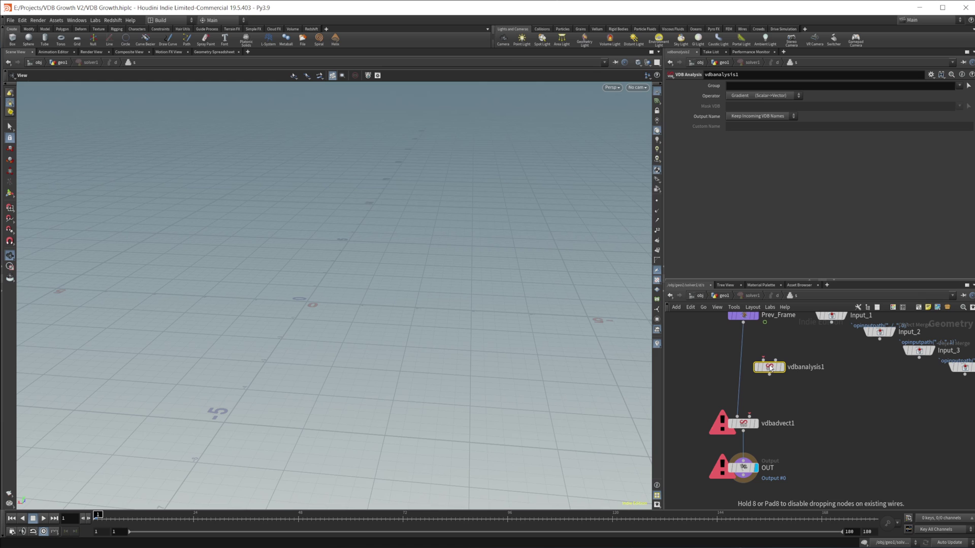
left_click_drag(744, 325, 772, 376)
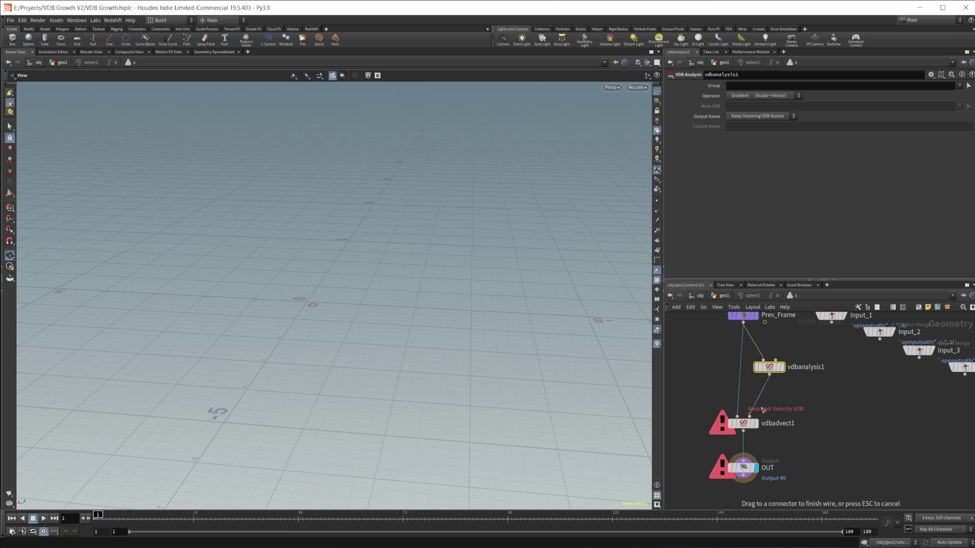
left_click_drag(730, 460, 734, 462)
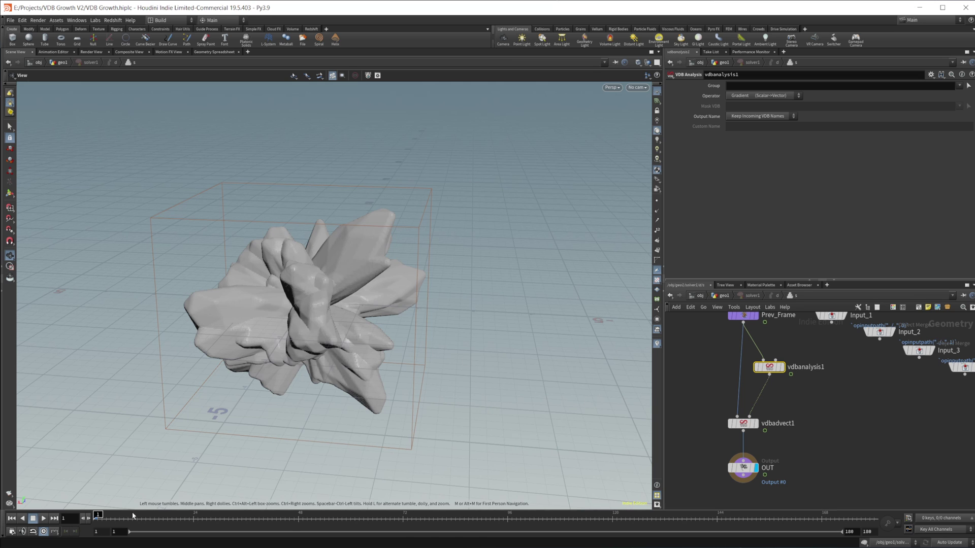
Step: Play and scrub the first frames of the simulation to examine the growing shape, ending back at frame 1
left_click(43, 519)
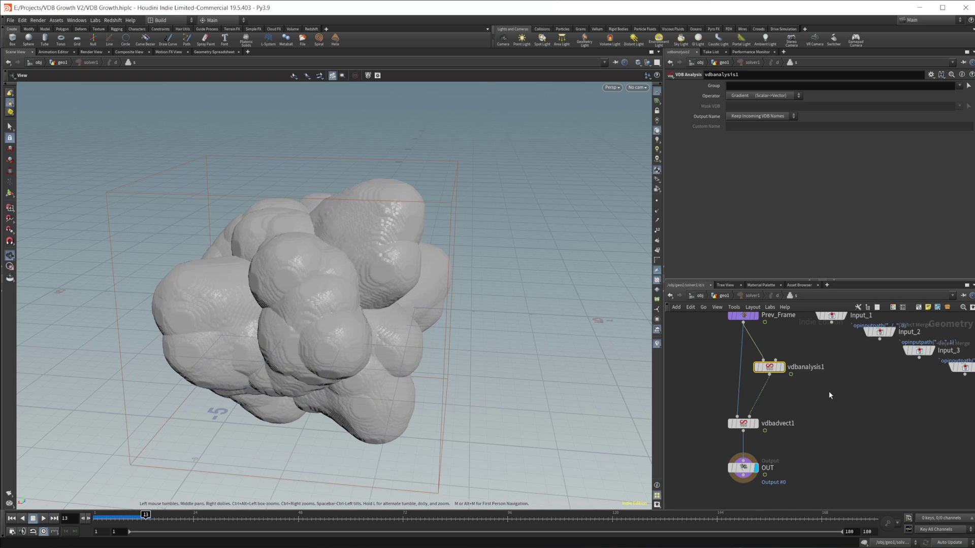
left_click_drag(324, 324, 413, 378)
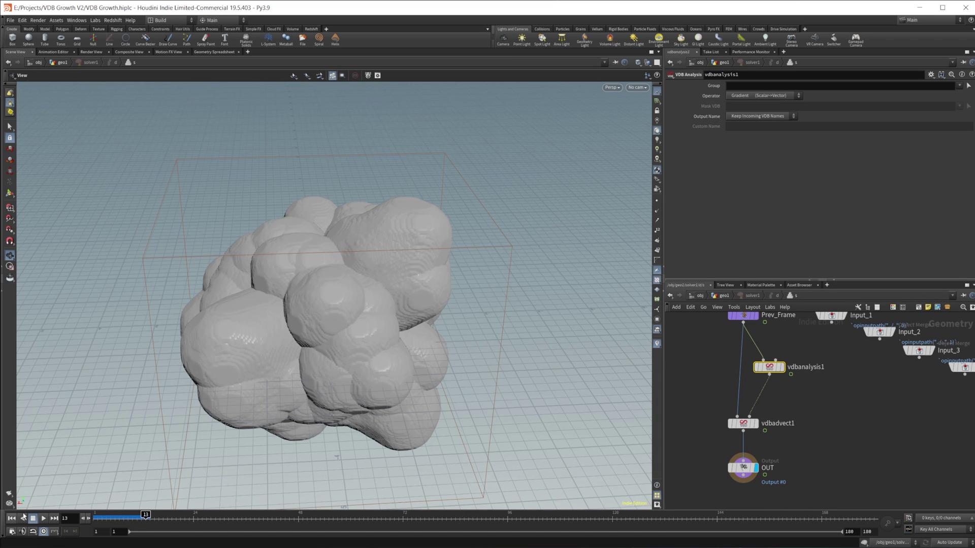
left_click(23, 517)
left_click_drag(393, 355, 277, 392)
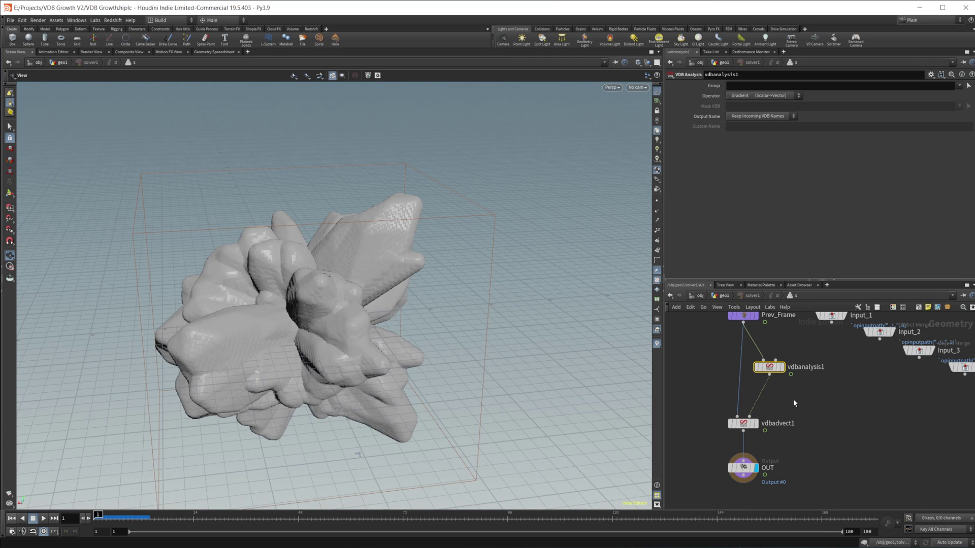
middle_click_drag(798, 395, 783, 393)
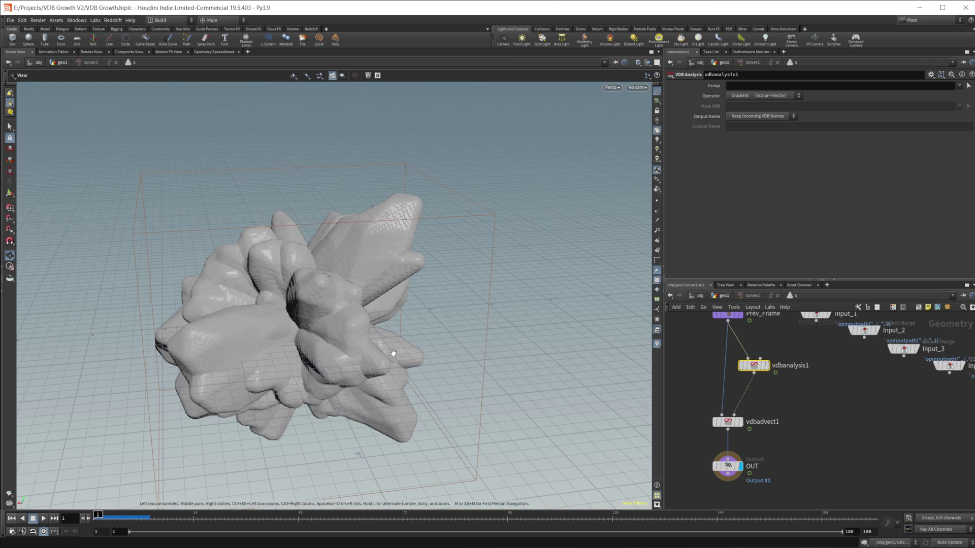
left_click(124, 520)
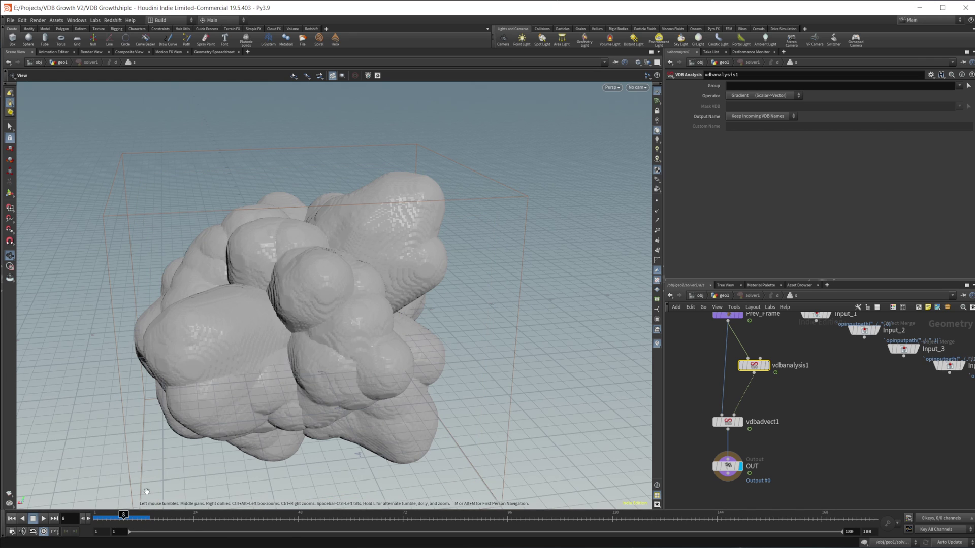
left_click_drag(123, 517, 146, 516)
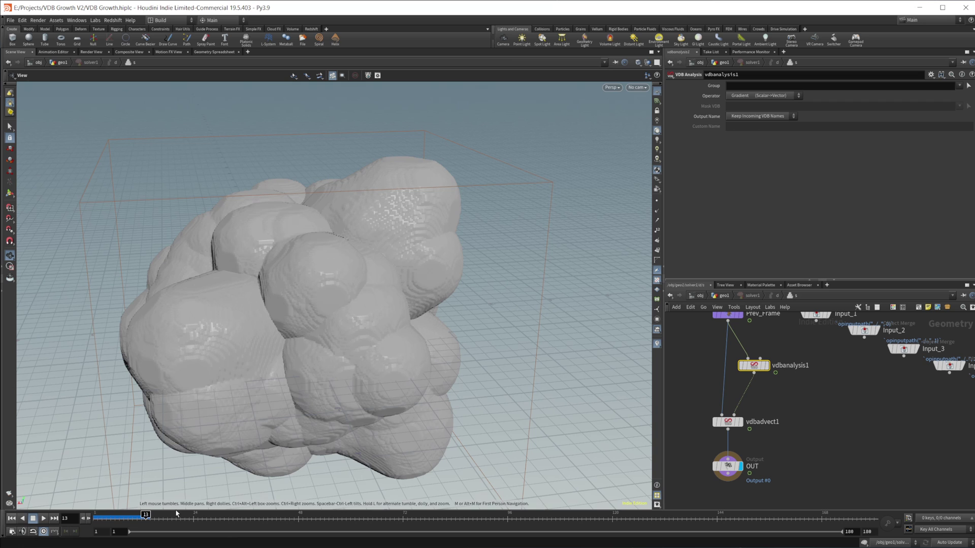
left_click(12, 518)
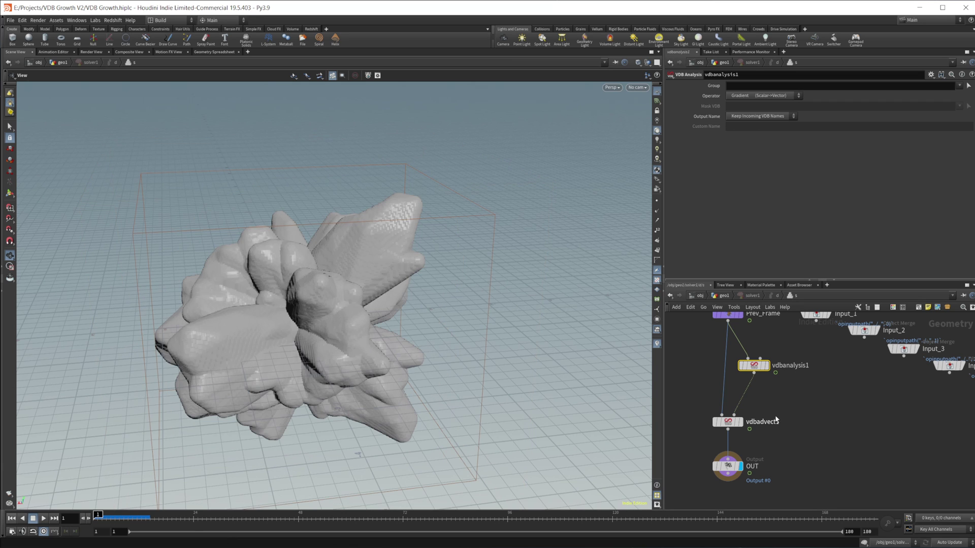
Step: Insert a Volume VOP between the VDB Analysis and VDB Advect nodes and wire Input_2 into its second input
key("Tab")
type("volume vop")
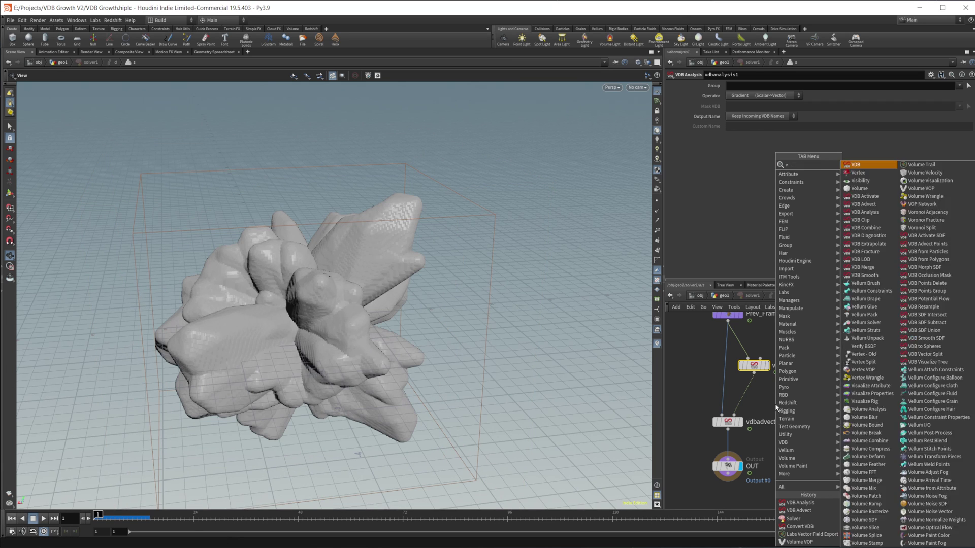
key("Return")
left_click(776, 408)
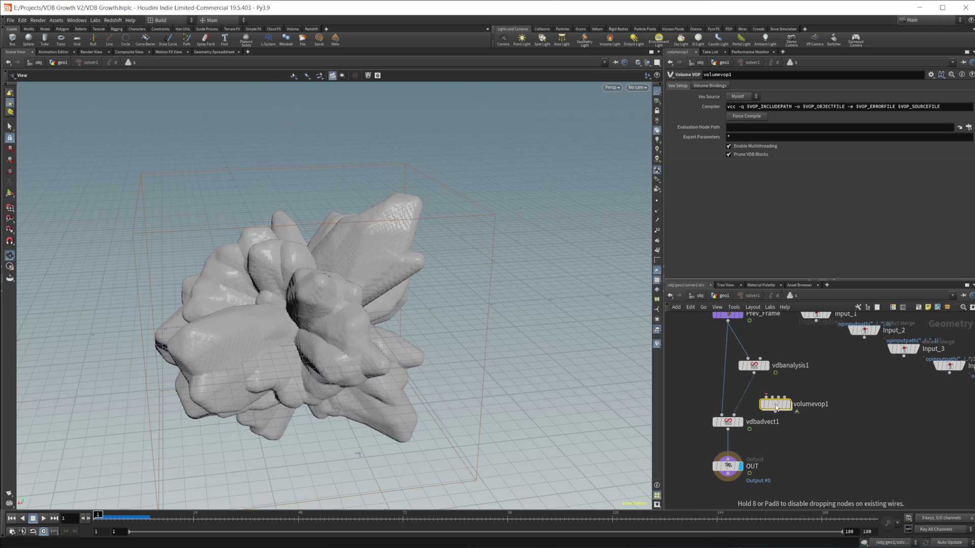
left_click_drag(776, 408, 754, 402)
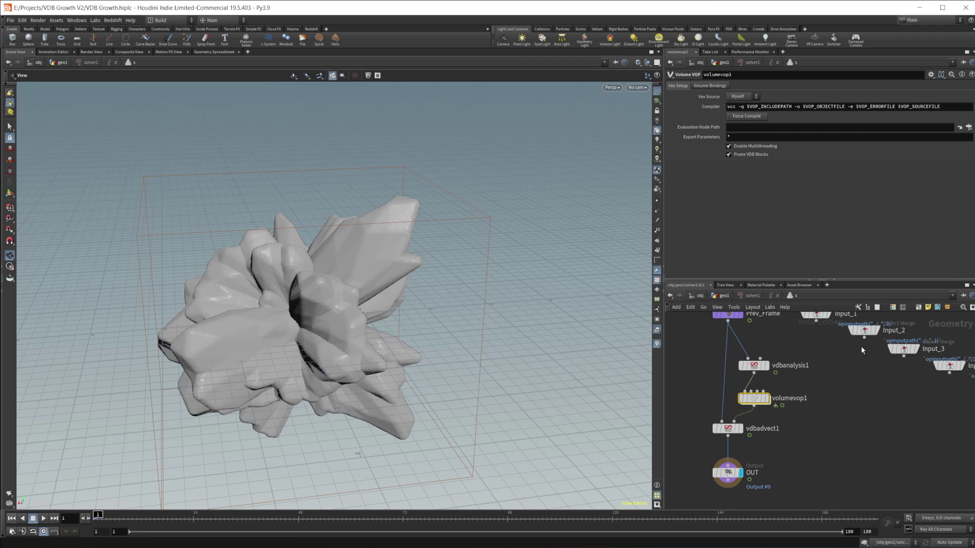
left_click_drag(864, 336, 763, 391)
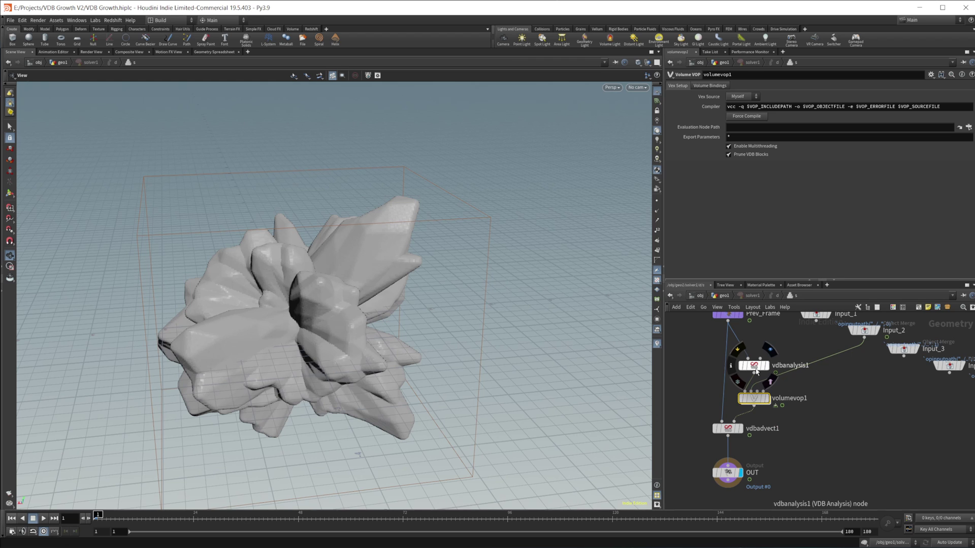
Step: Set the VDB Analysis node's Output Name to Custom Name and name the output Gradient
left_click(756, 371)
left_click(746, 117)
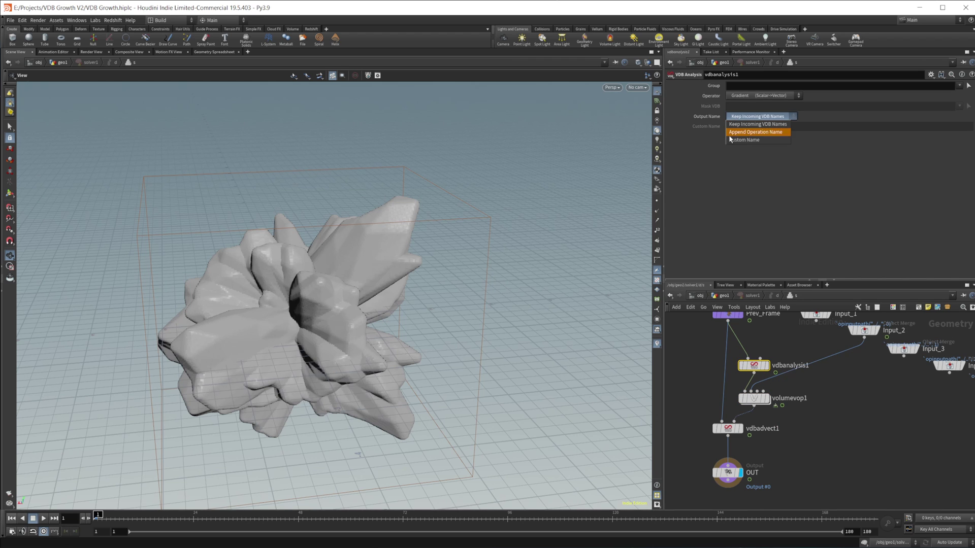
left_click(731, 140)
left_click(739, 127)
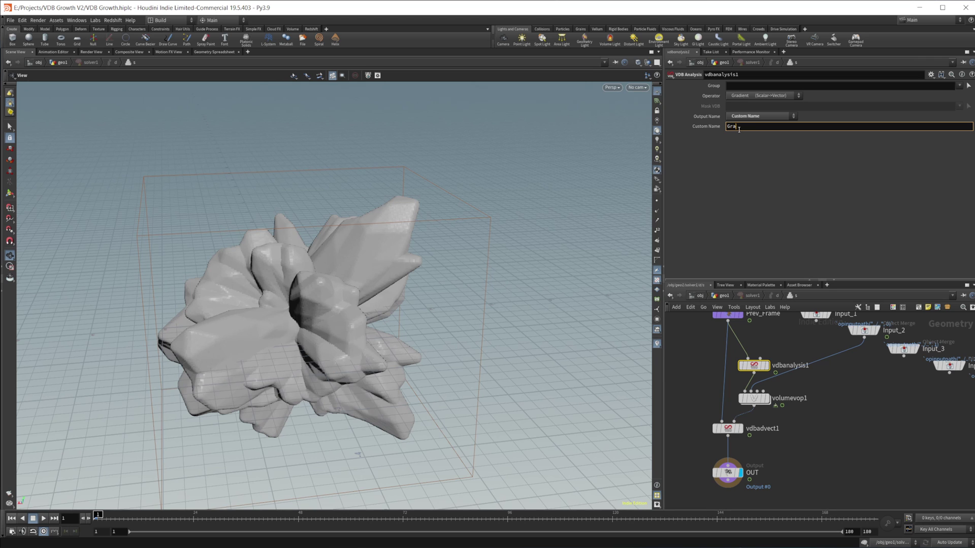
type("Gradient")
key("Return")
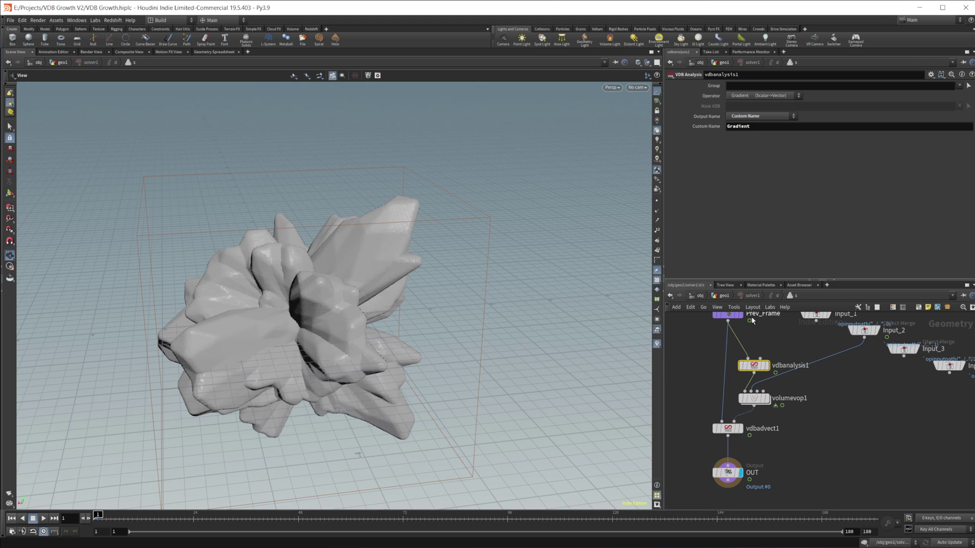
Step: Inside the Volume VOP, move the global parameters node aside and delete the default output node
double_click(753, 402)
middle_click_drag(838, 461, 883, 444)
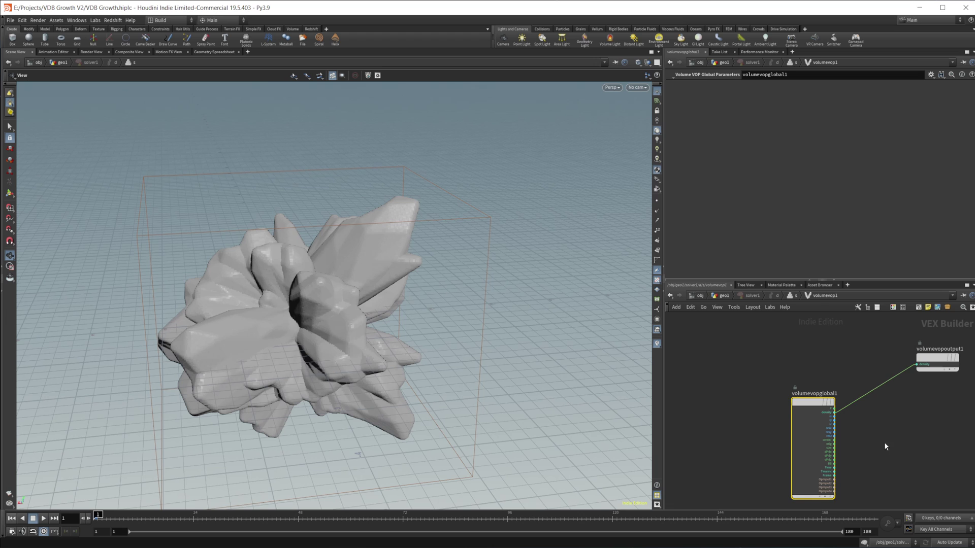
left_click_drag(812, 404, 711, 366)
middle_click_drag(862, 406, 790, 403)
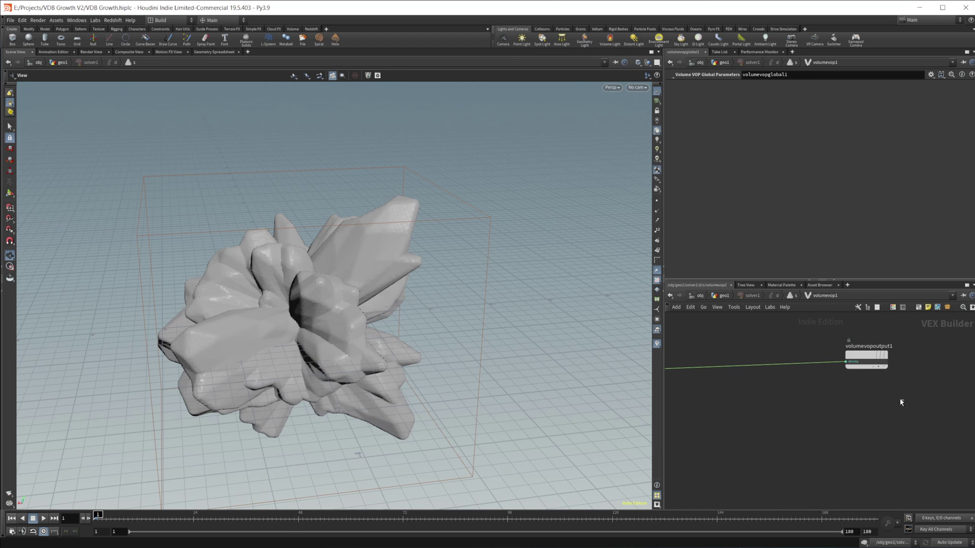
left_click_drag(900, 398, 829, 321)
key("Delete")
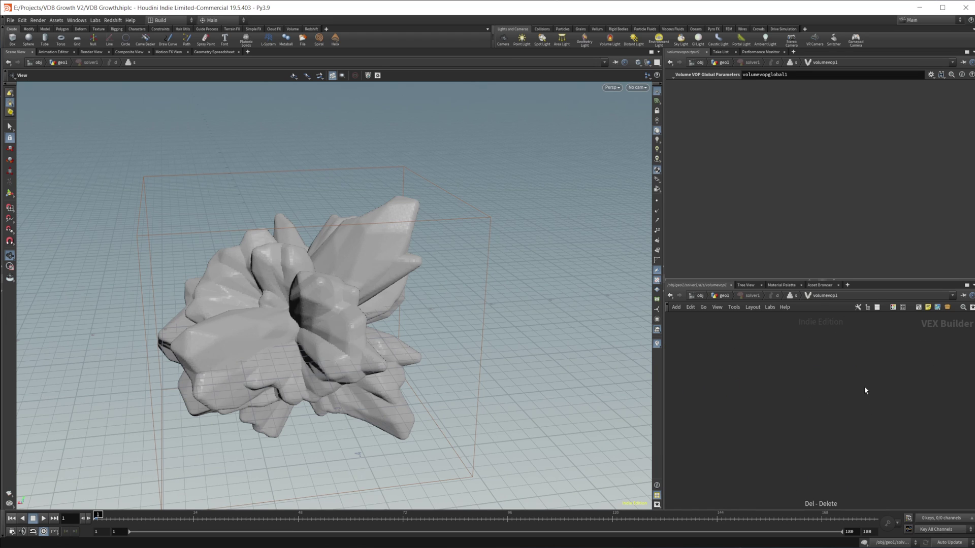
Step: Add a Bind Export node inside the Volume VOP and name its parameter Gradient
key("Tab")
type("bind e")
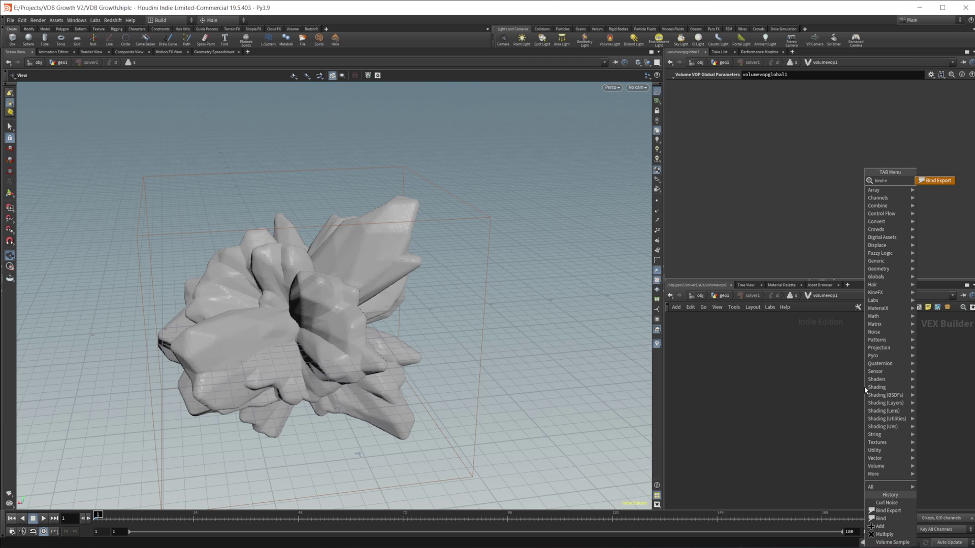
key("Return")
left_click(864, 386)
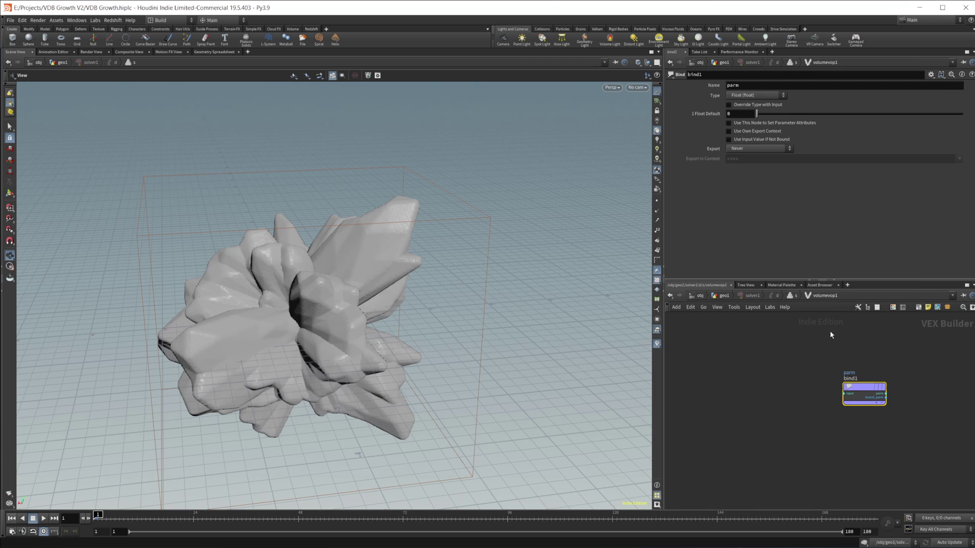
double_click(745, 86)
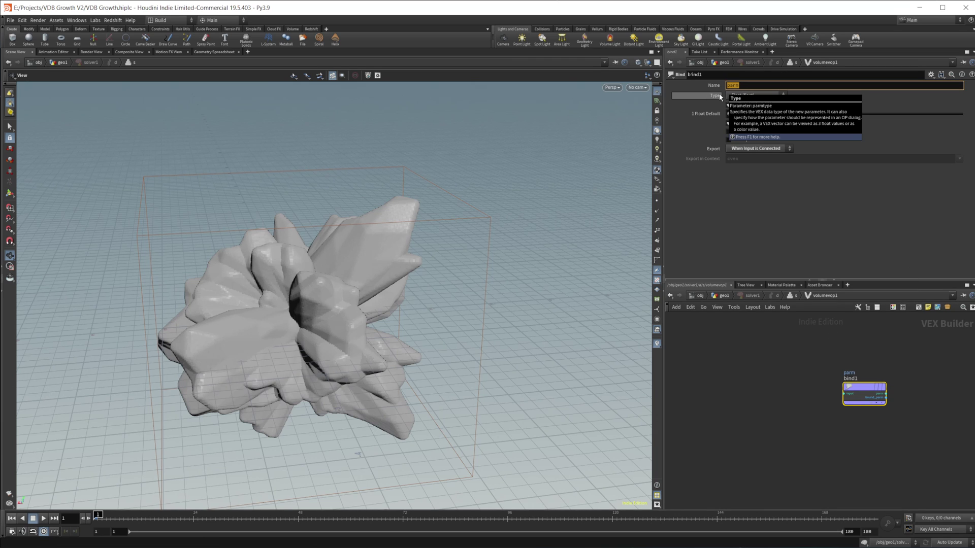
type("Gradient")
key("Return")
Step: Add a Bind node beside the global parameters node, set its type to Vector, and name its parameter Gradient
key("h")
key("Tab")
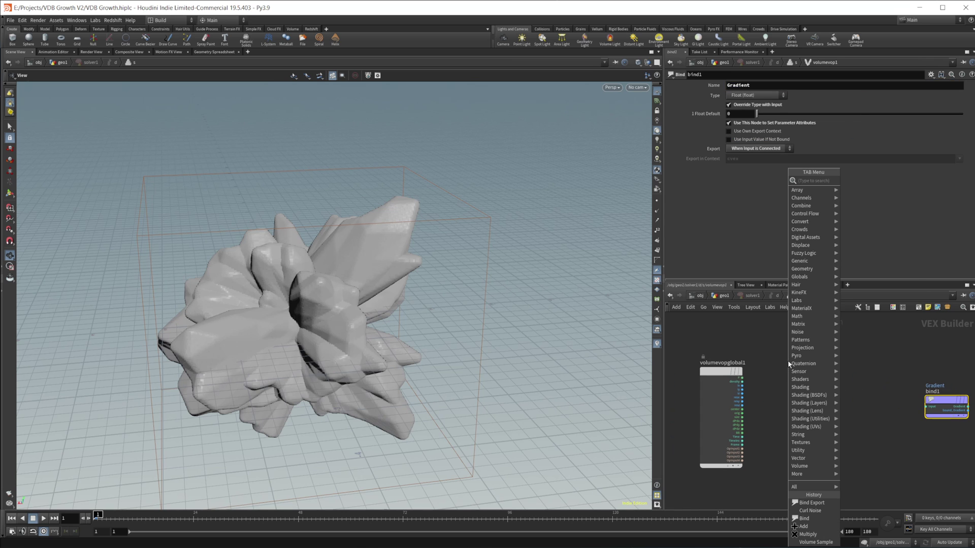
type("bind")
key("Return")
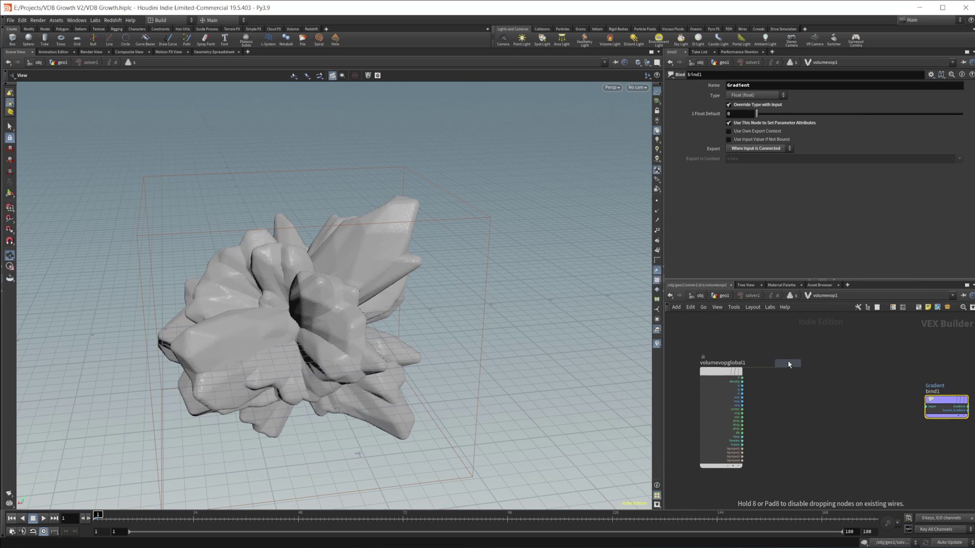
left_click(788, 364)
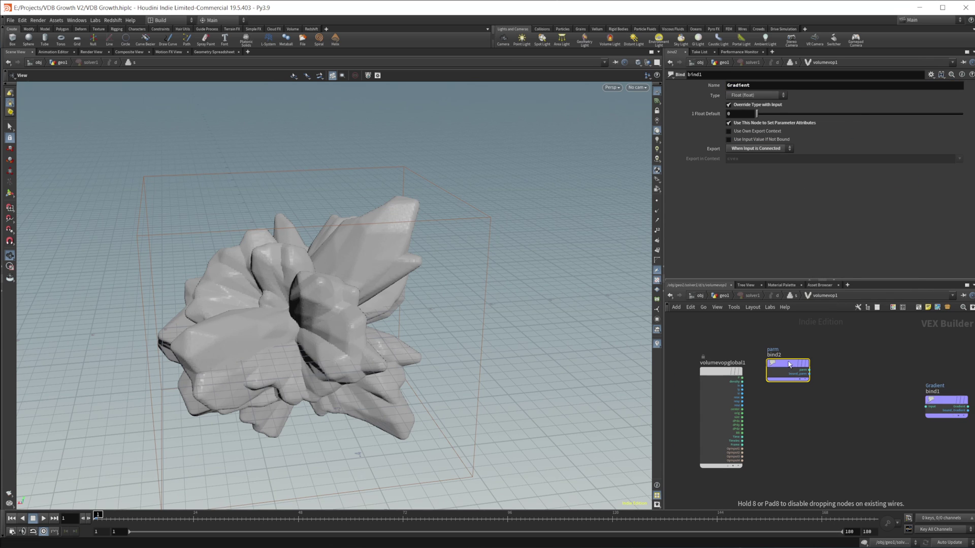
left_click(756, 96)
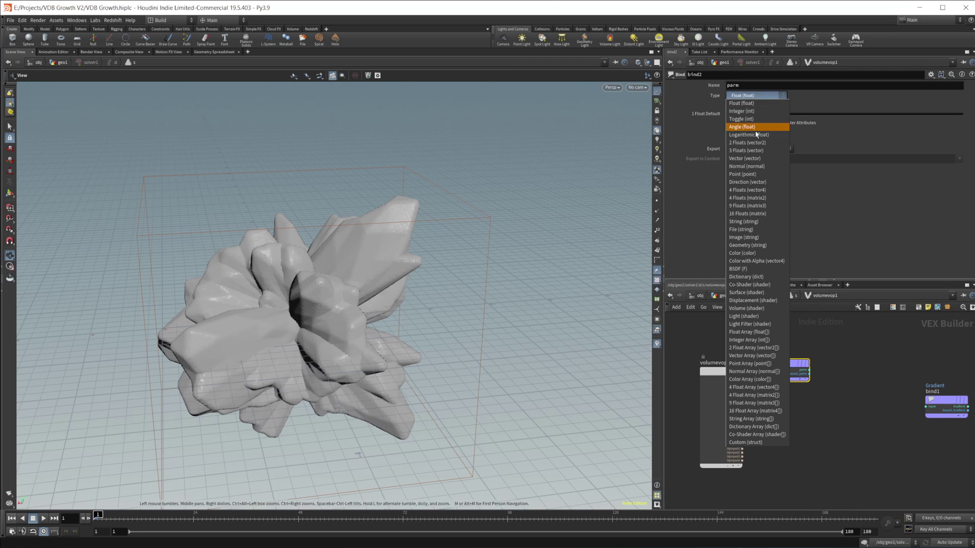
left_click(751, 157)
double_click(753, 86)
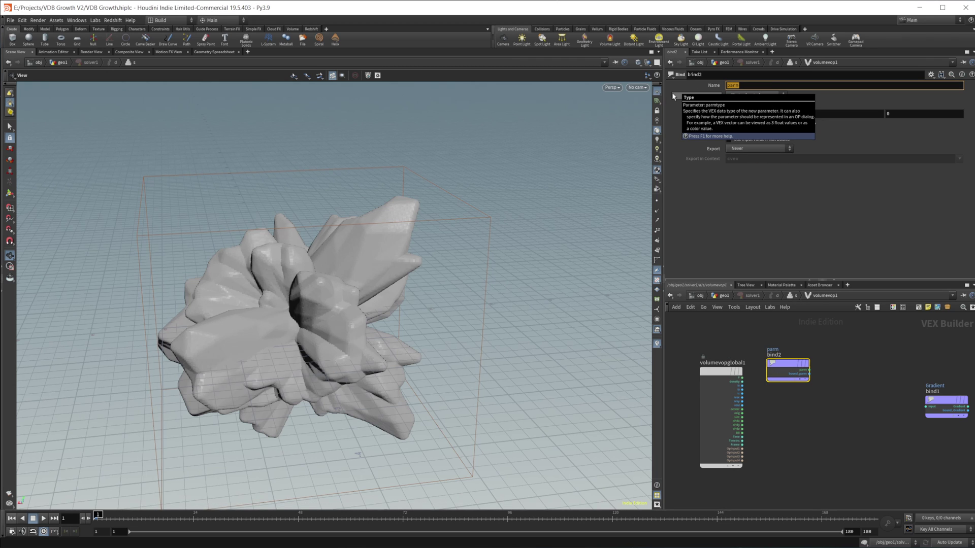
type("Gradient")
key("Return")
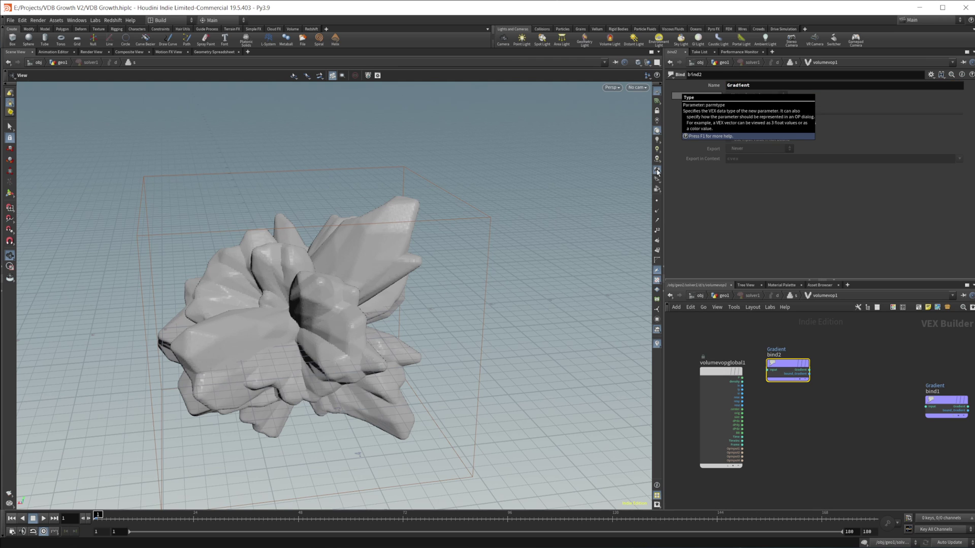
Step: Add a Normalize node and wire the Bind node's Gradient output into it
middle_click_drag(830, 390, 809, 379)
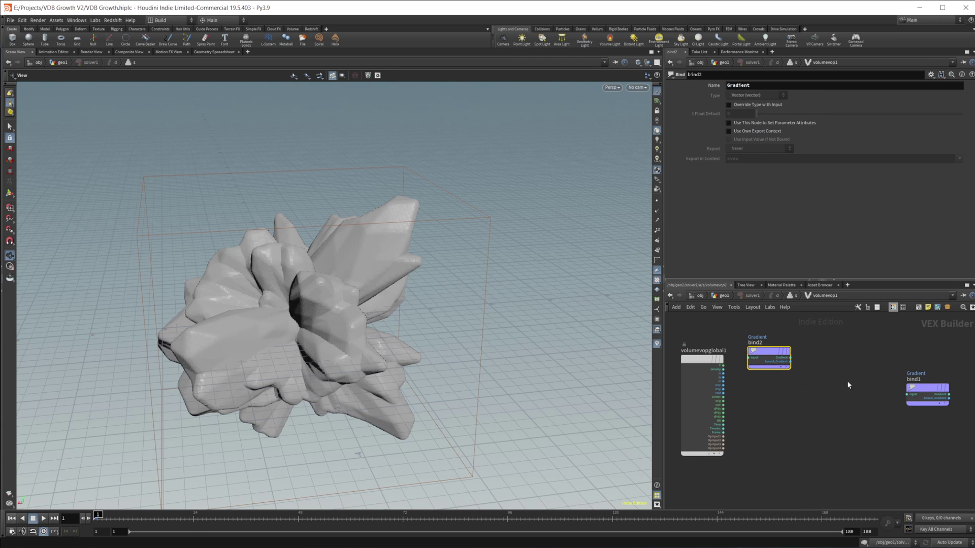
key("Tab")
type("norm")
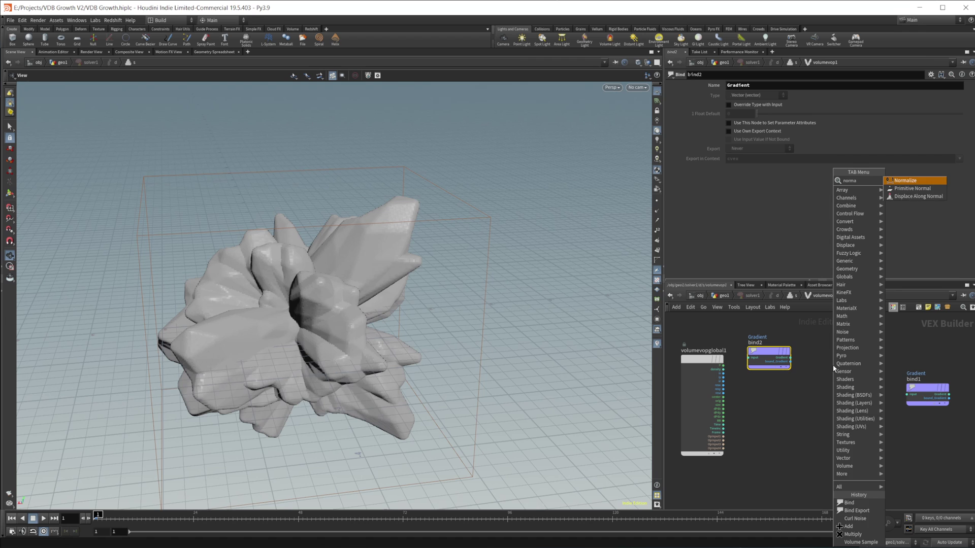
key("Return")
left_click(834, 369)
left_click(833, 369)
scroll(837, 368, "up", 2)
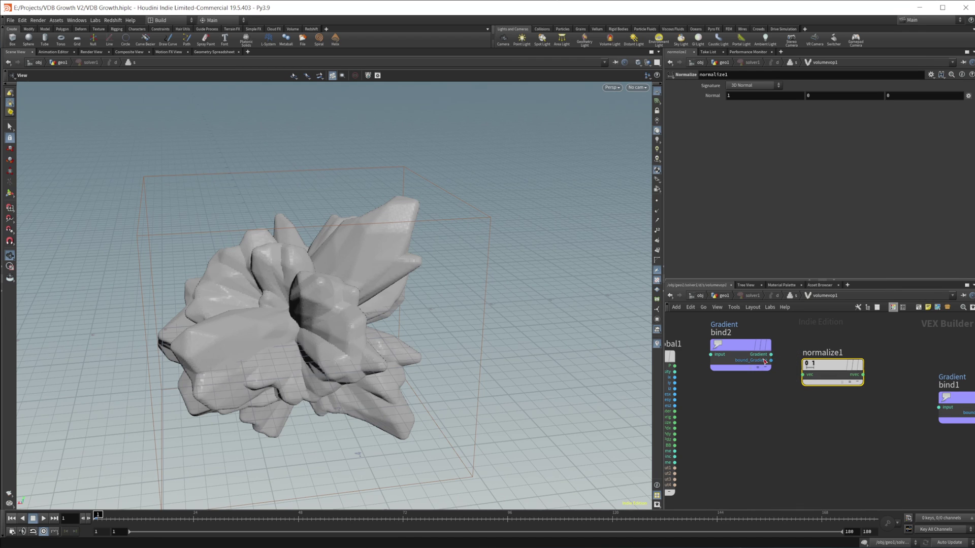
left_click(771, 360)
left_click(802, 375)
Step: Space out the network by moving the Gradient Bind Export node and the Normalize node farther downstream
middle_click_drag(852, 425, 796, 409)
left_click_drag(906, 385, 962, 359)
middle_click_drag(830, 427, 685, 405)
left_click_drag(829, 343, 899, 348)
middle_click_drag(734, 389, 964, 388)
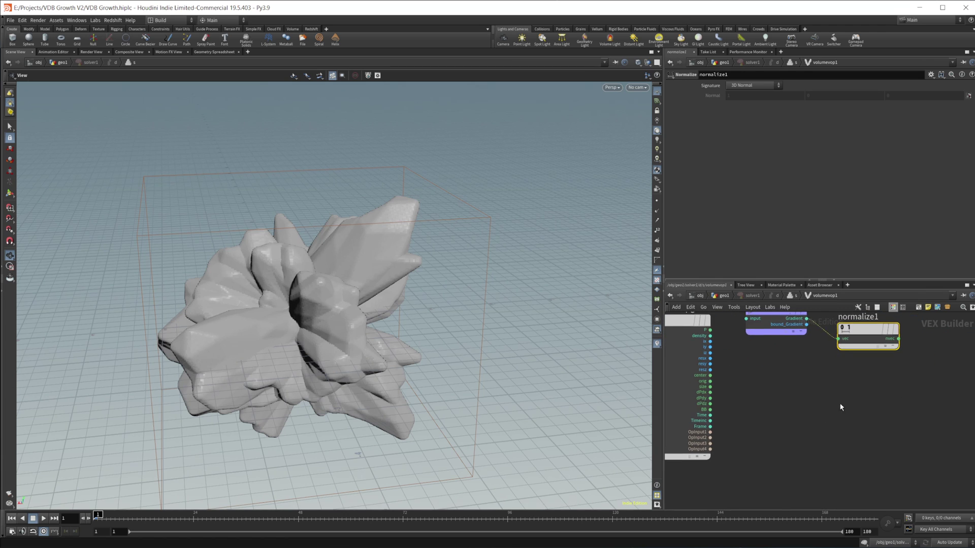
Step: Add a Volume Sample node, wiring OpInput2 to its file input and P to its sample position
scroll(839, 403, "down", 2)
middle_click_drag(808, 404, 790, 407)
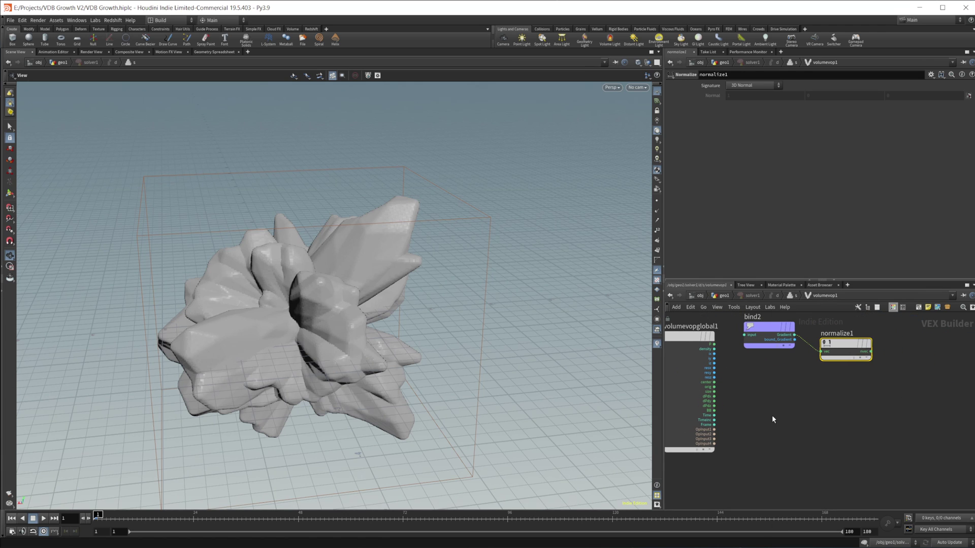
key("Tab")
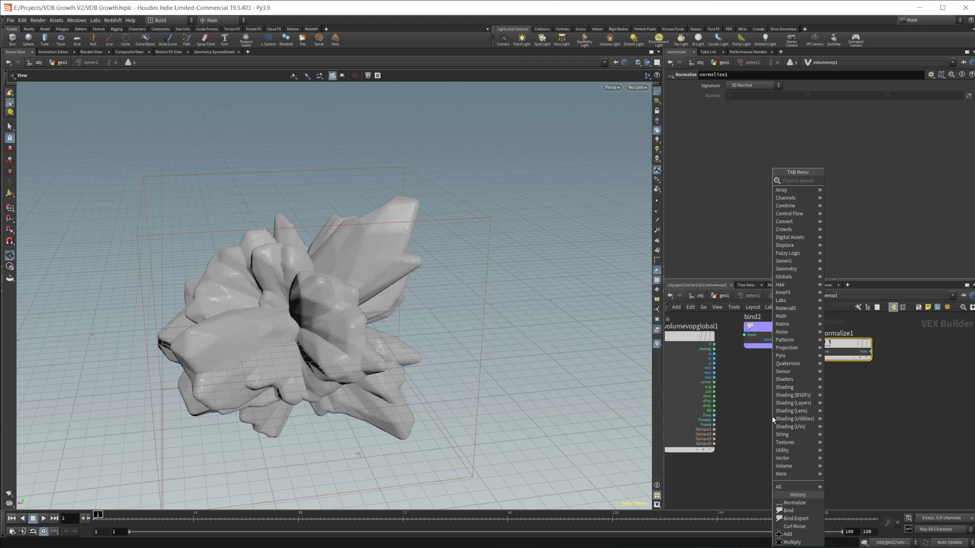
type("anti")
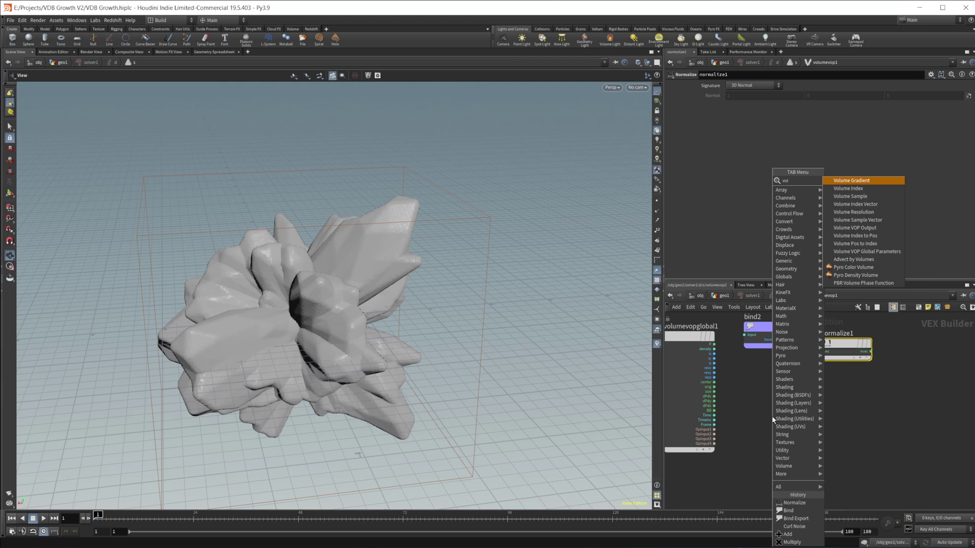
key("Return")
left_click(772, 420)
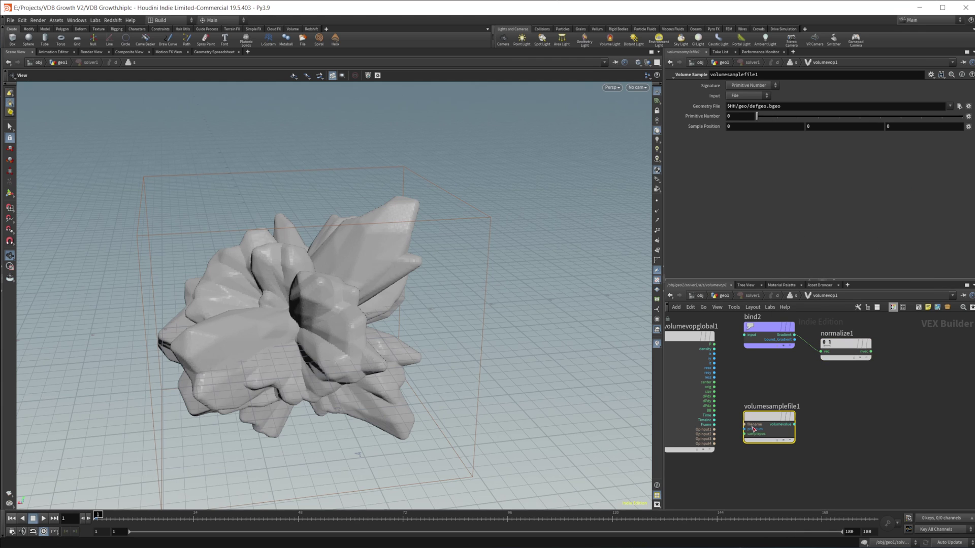
left_click(714, 434)
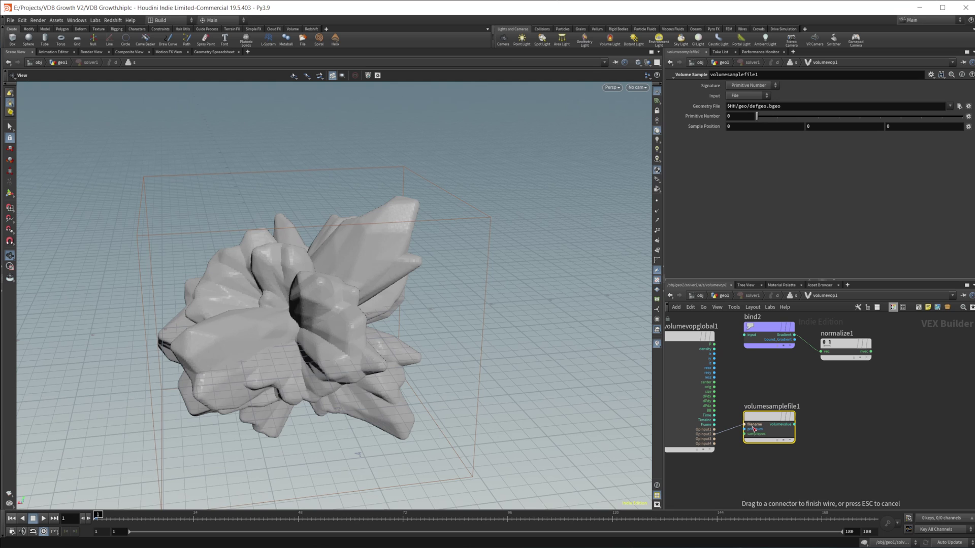
left_click(745, 424)
left_click_drag(714, 344, 753, 435)
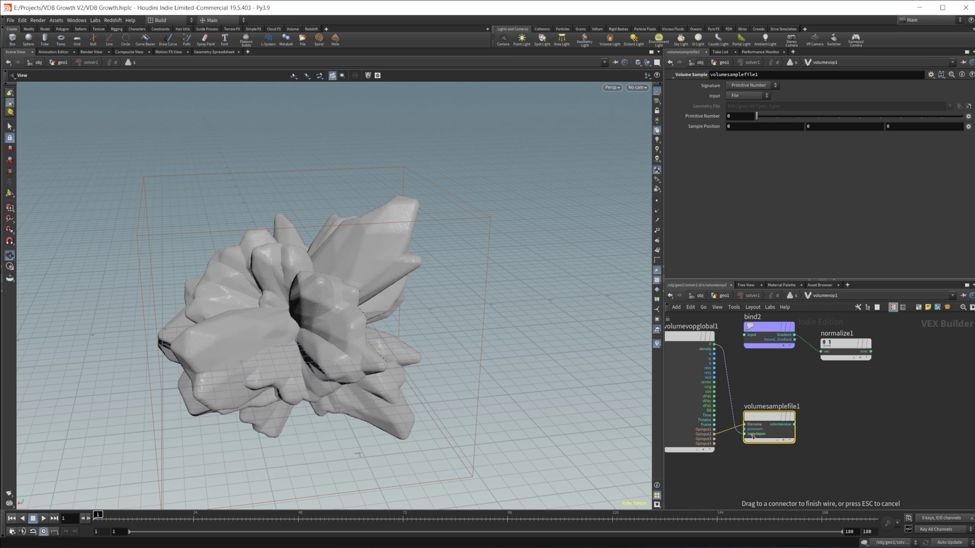
Step: Duplicate the Normalize node next to the Volume Sample node and wire the sampled volume value into the copy
key("Tab")
left_click(816, 429)
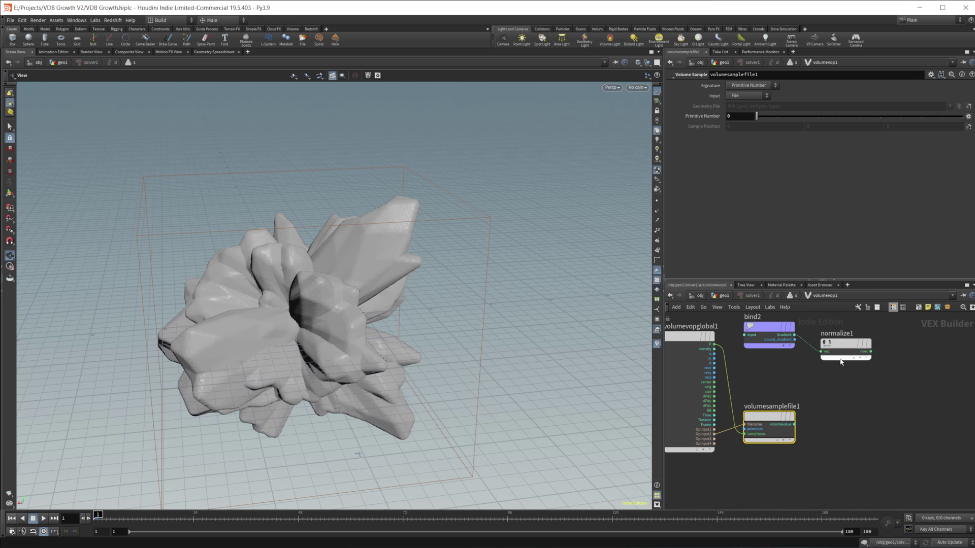
left_click_drag(847, 346, 851, 435)
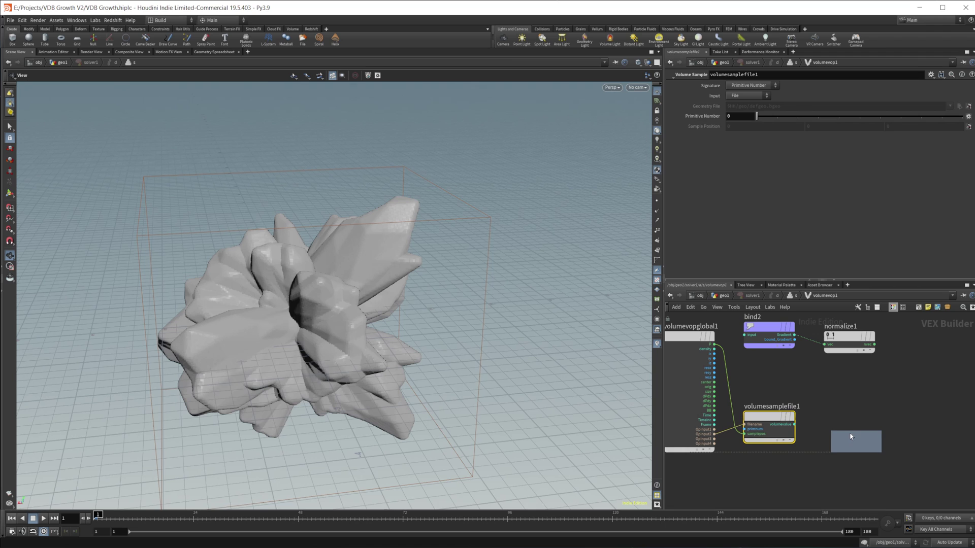
left_click_drag(794, 425, 850, 429)
Step: Add a Multiply node, feed both Normalize outputs into it, and wire its product to the Gradient Bind Export input
middle_click_drag(917, 435, 827, 450)
key("Tab")
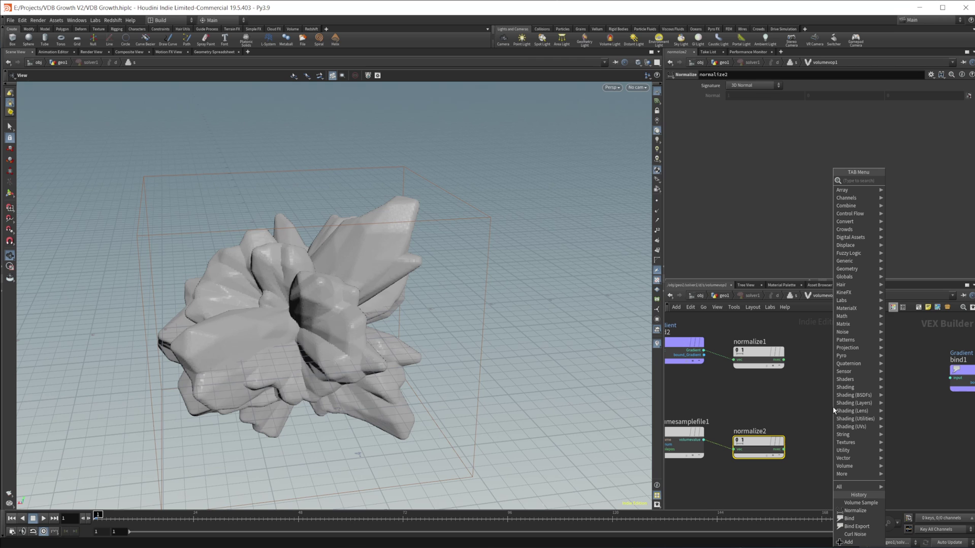
type("mul")
key("Return")
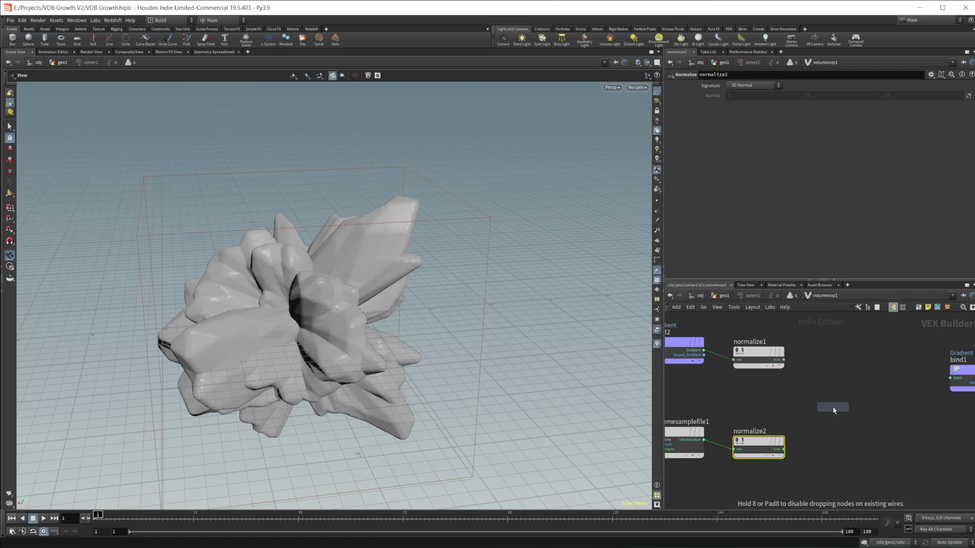
left_click(831, 407)
left_click_drag(832, 408, 846, 397)
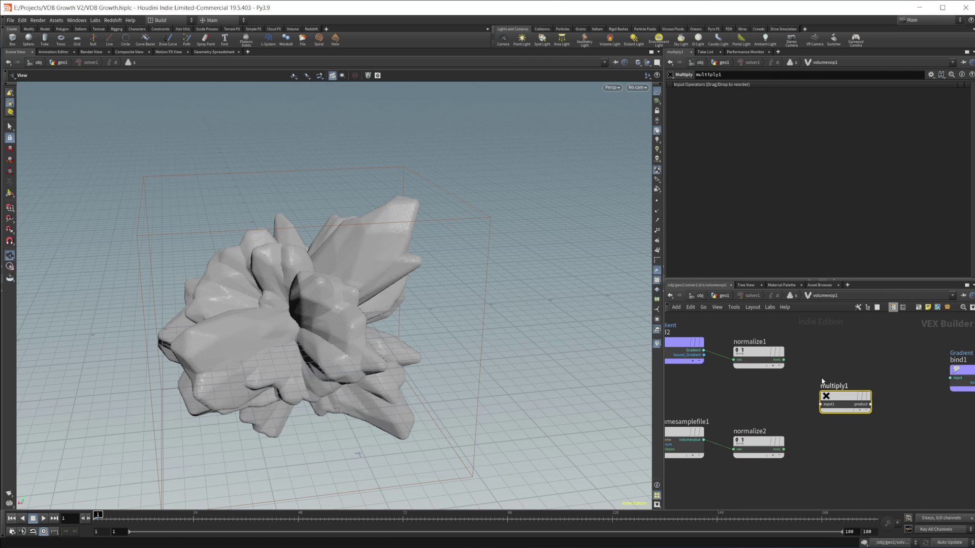
left_click_drag(784, 362, 819, 404)
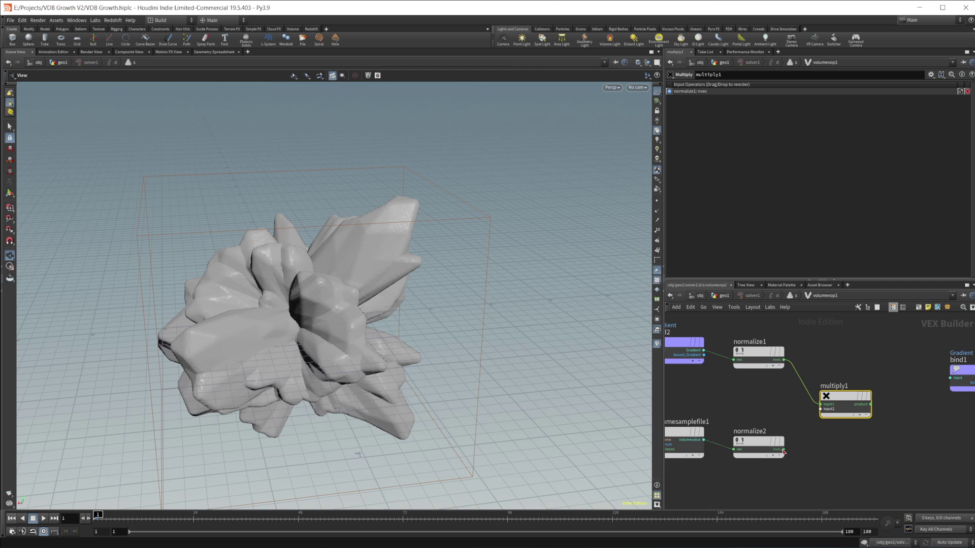
left_click_drag(783, 451, 950, 378)
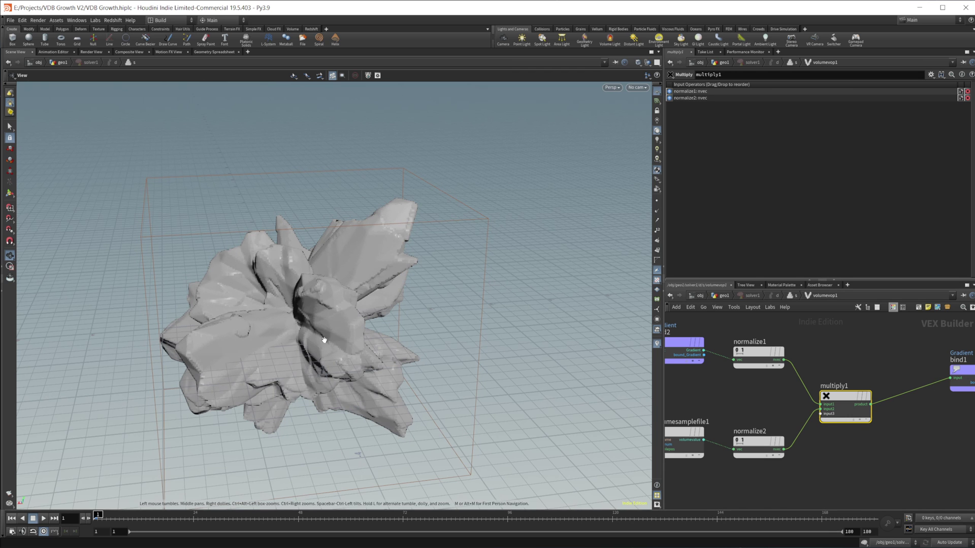
Step: Play the growth simulation, stop it, and examine the resulting shape from another angle
left_click_drag(342, 341, 329, 355)
mouse_move(376, 292)
left_mouse_down()
mouse_move(391, 296)
mouse_move(376, 301)
left_mouse_up()
right_click_drag(376, 300, 307, 344)
left_click_drag(307, 343, 294, 348)
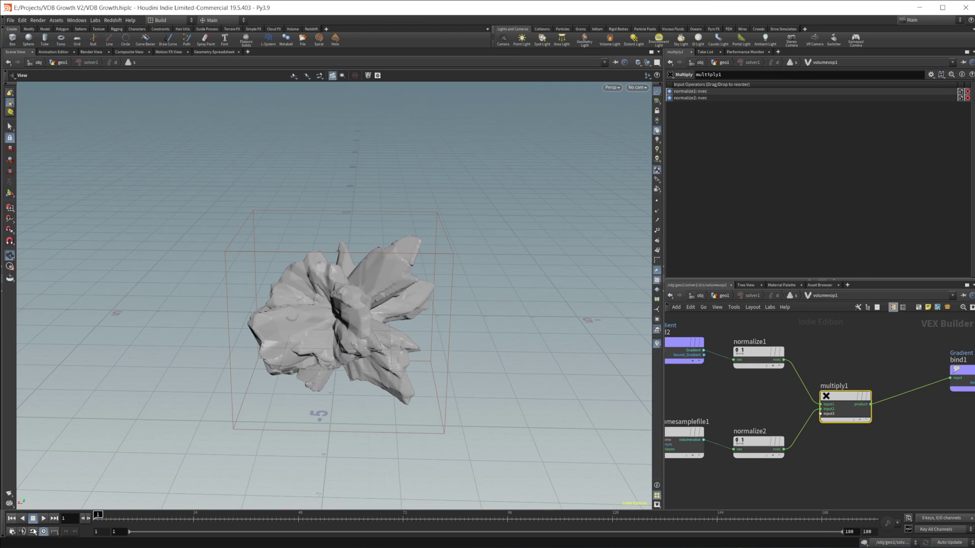
left_click(43, 519)
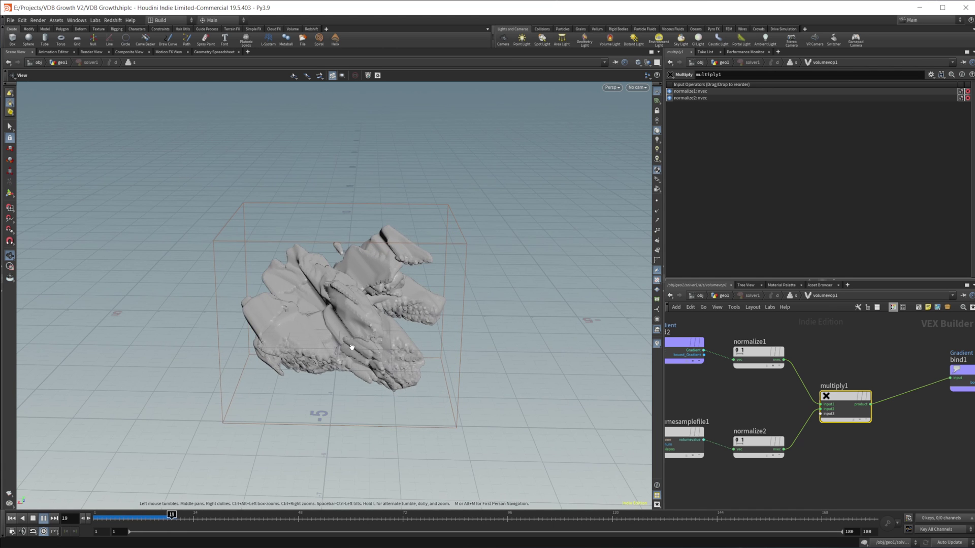
left_click(33, 518)
left_click_drag(411, 331, 213, 351)
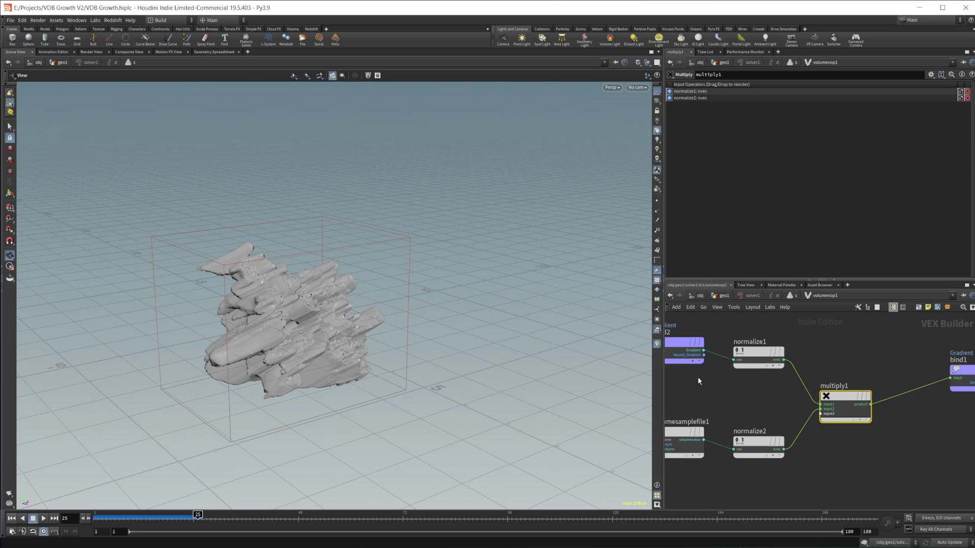
Step: Delete the Gradient Bind node feeding the first Normalize and place a fresh Bind node in its spot
middle_click_drag(697, 376, 752, 385)
left_click(733, 352)
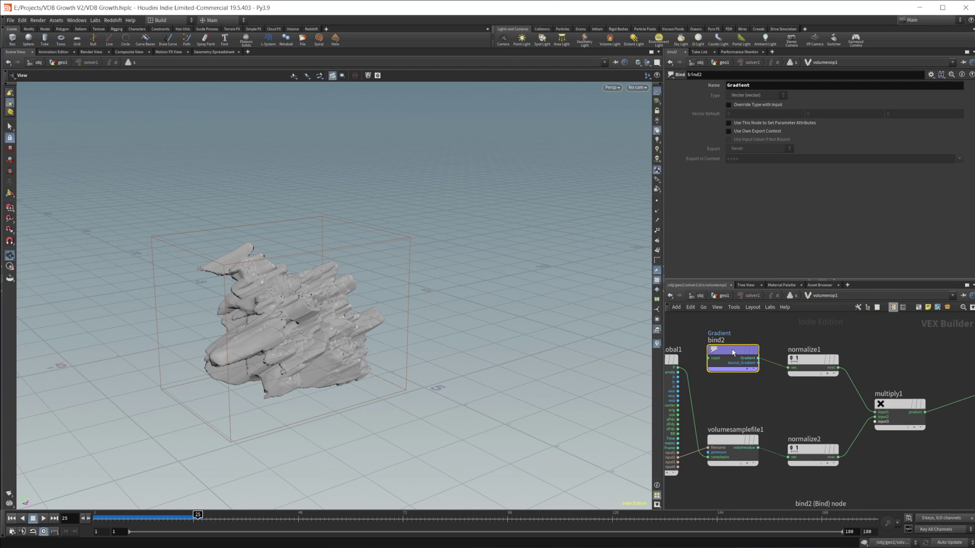
key("Delete")
key("Tab")
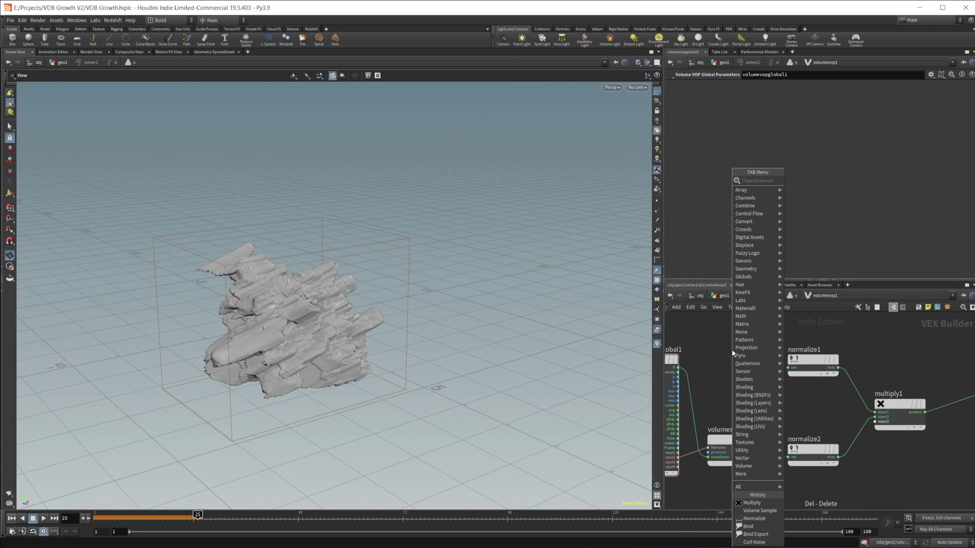
type("bind")
key("Return")
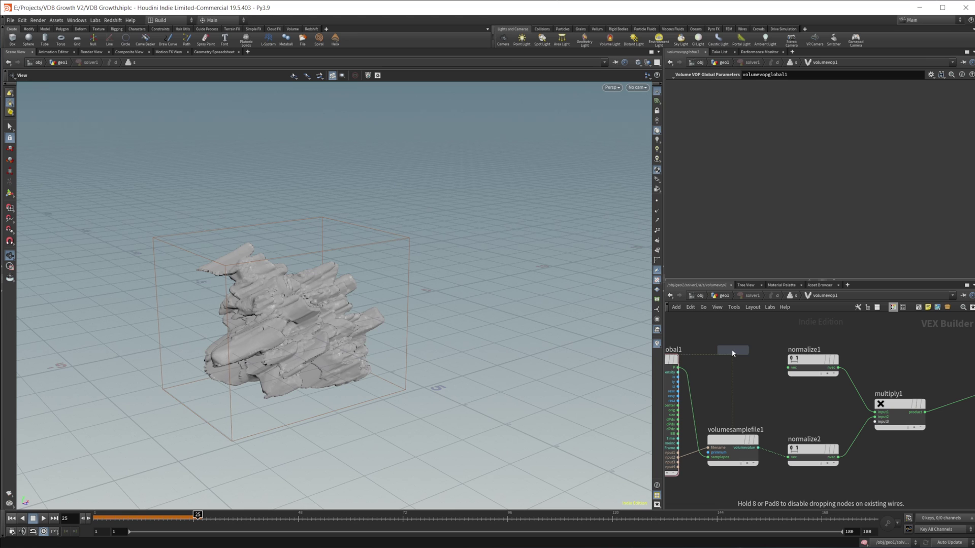
left_click(733, 354)
left_click(732, 354)
Step: Set the new Bind node to Vector type, name its parameter Gradient, and wire its output into the first Normalize
left_click(757, 95)
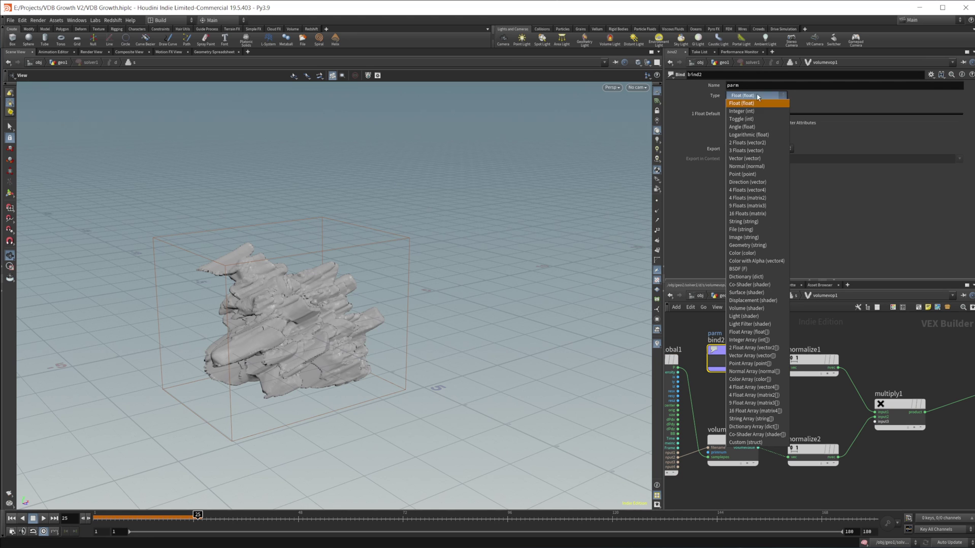
left_click(756, 153)
left_click_drag(764, 85, 684, 90)
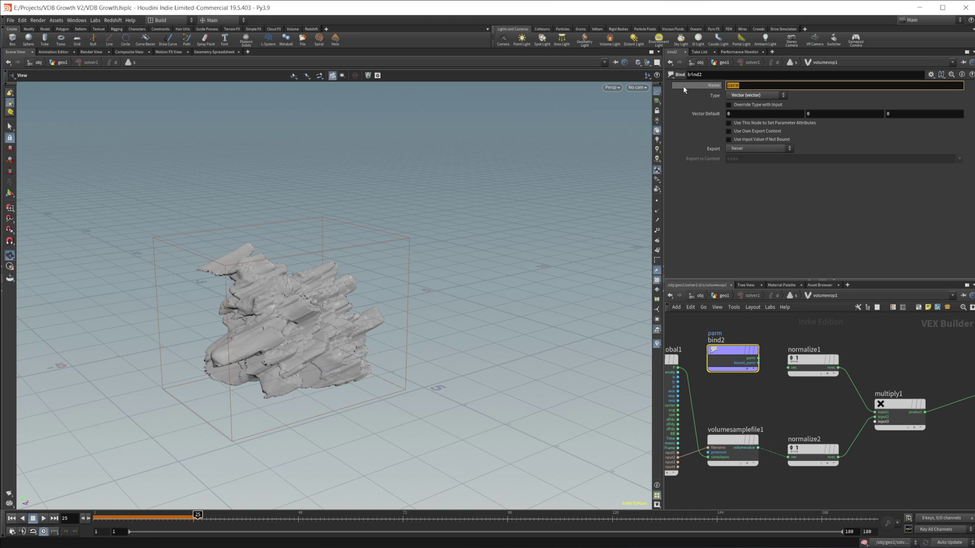
type("Gradient")
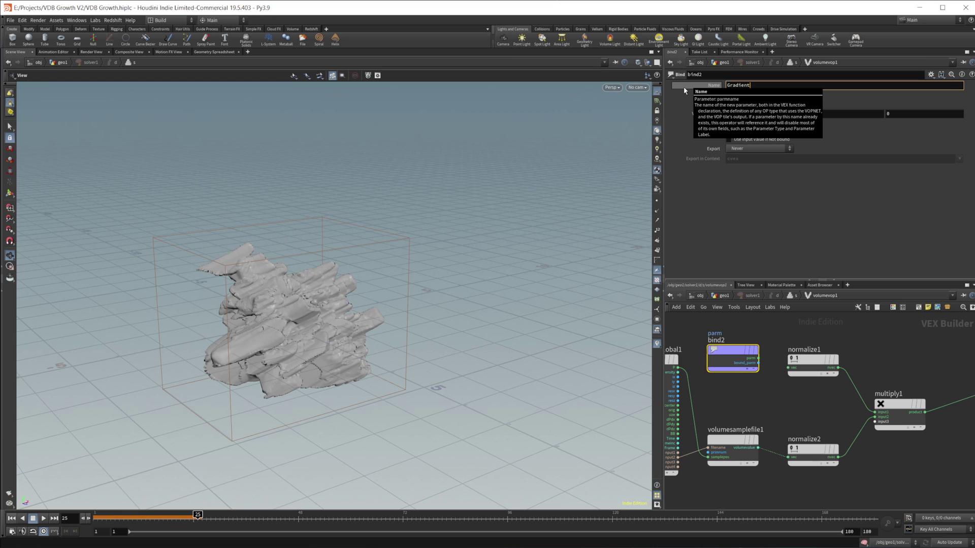
key("Return")
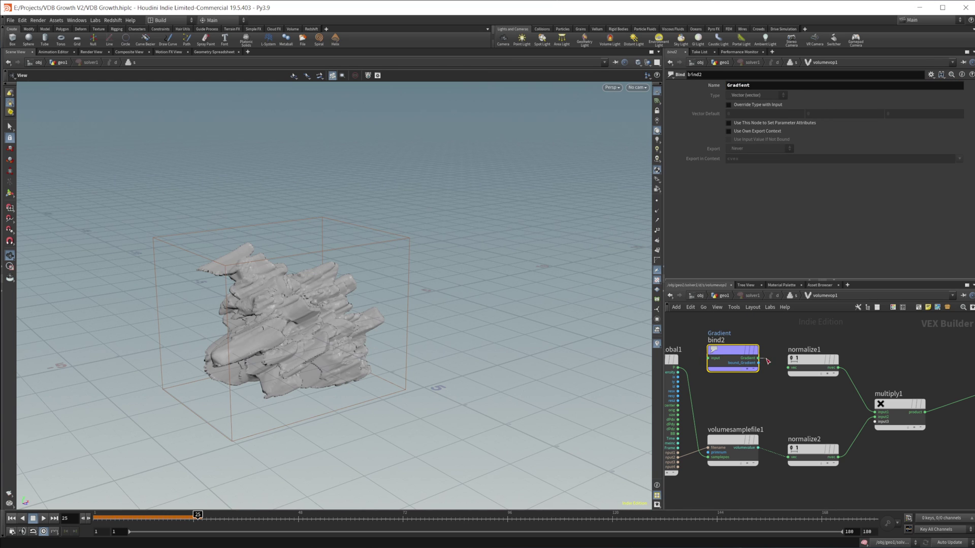
left_click_drag(758, 358, 788, 367)
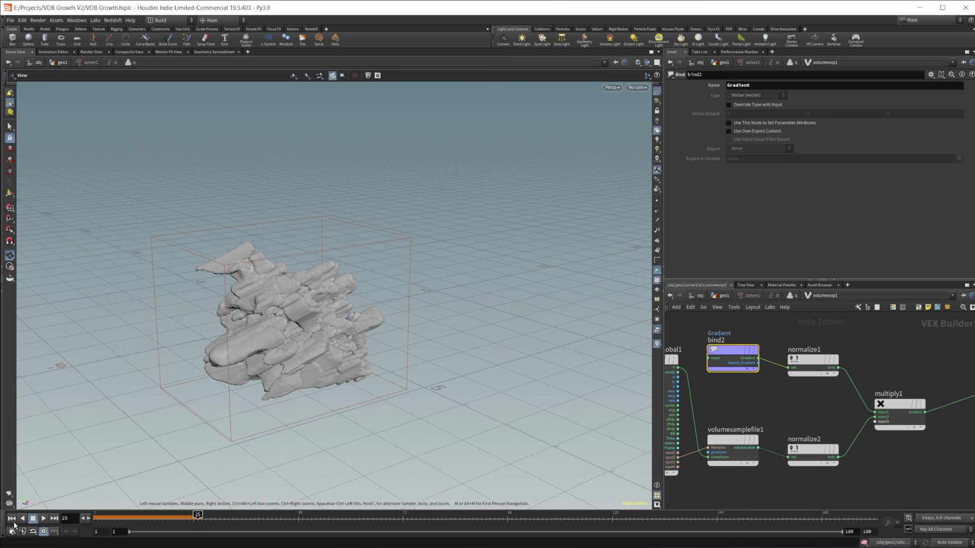
Step: Replay the growth simulation from the first frame, halt it, and inspect the mesh from closer and other angles
left_click(11, 518)
left_click(43, 518)
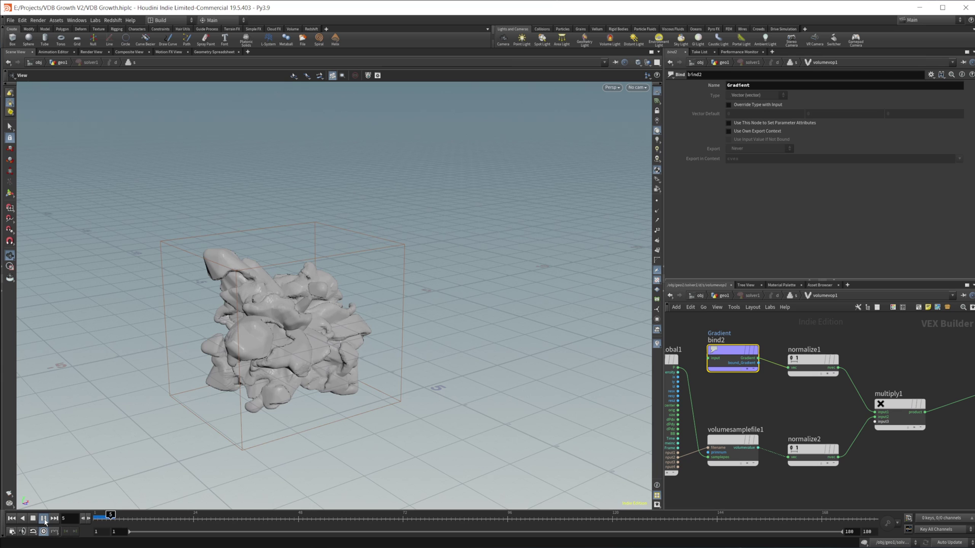
left_click(43, 519)
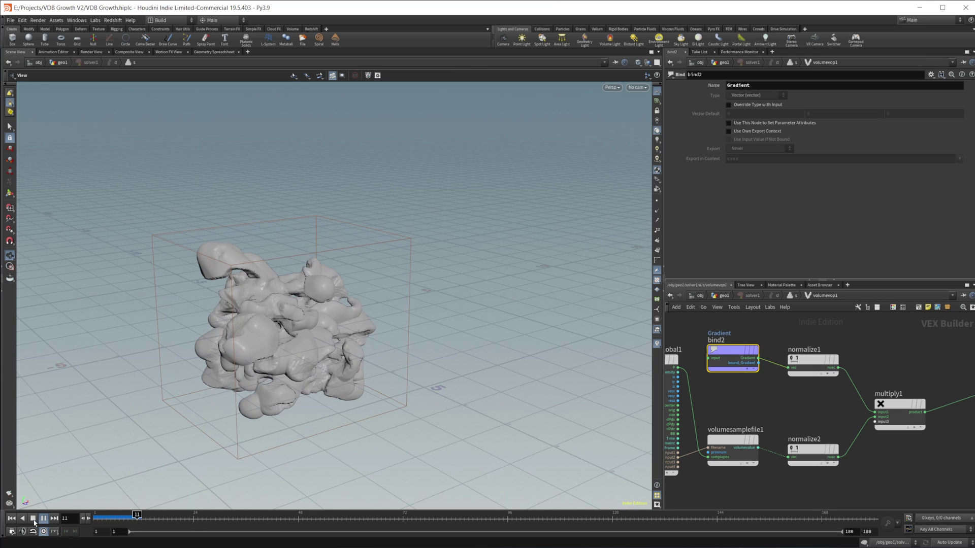
mouse_move(257, 383)
left_mouse_down()
mouse_move(284, 385)
mouse_move(239, 382)
mouse_move(253, 382)
left_mouse_up()
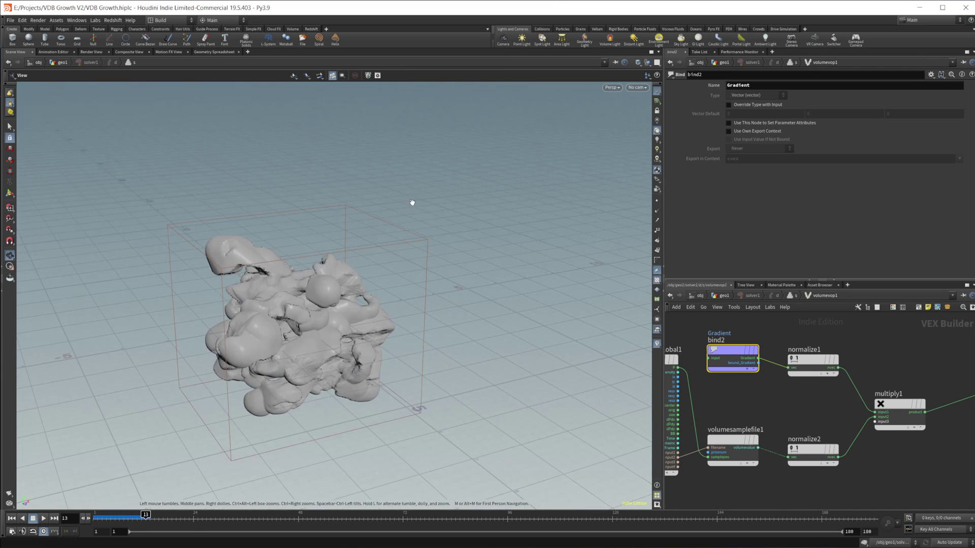
right_click_drag(328, 323, 395, 337)
mouse_move(394, 337)
left_mouse_down()
mouse_move(496, 334)
mouse_move(396, 338)
left_mouse_up()
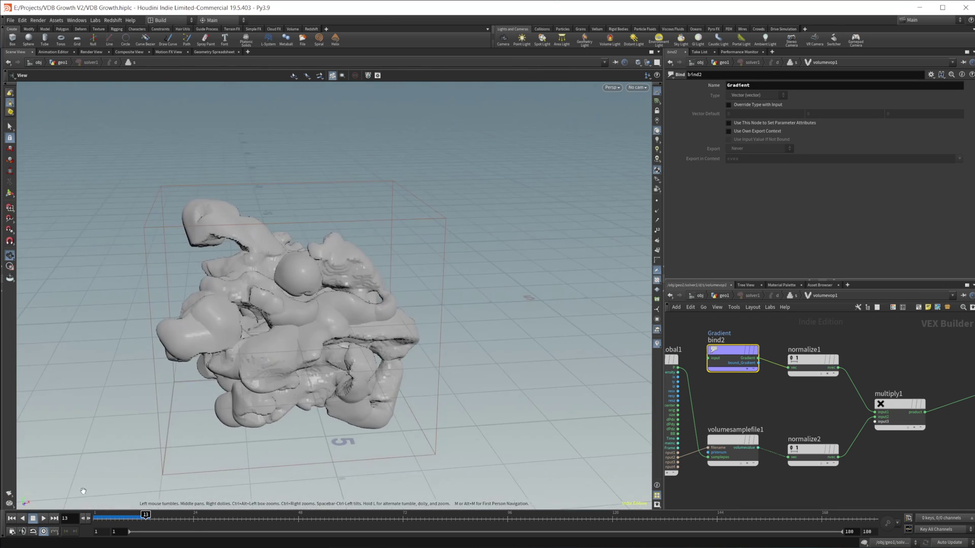
Step: Continue the simulation to about frame 27, examine the grown shape from another side, and return to the first frame
left_click(44, 519)
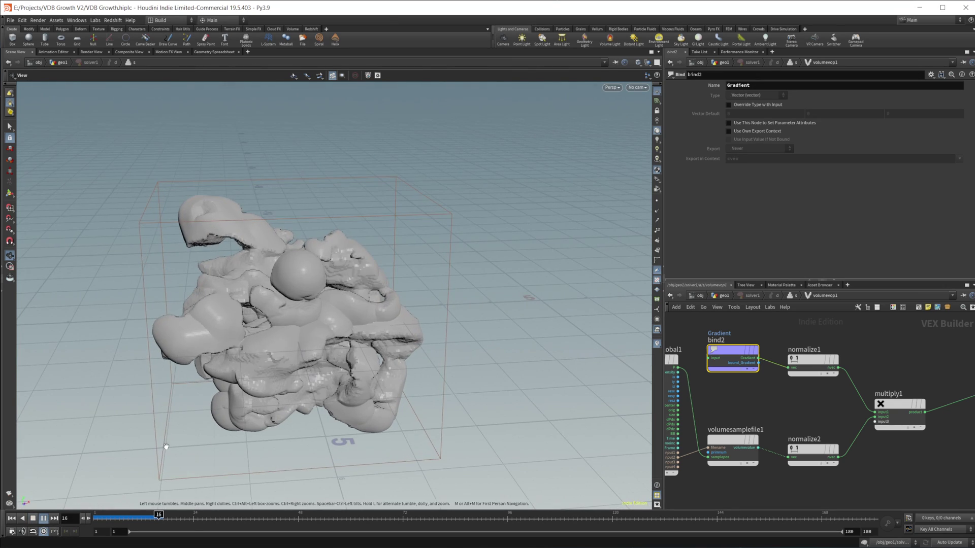
left_click(40, 518)
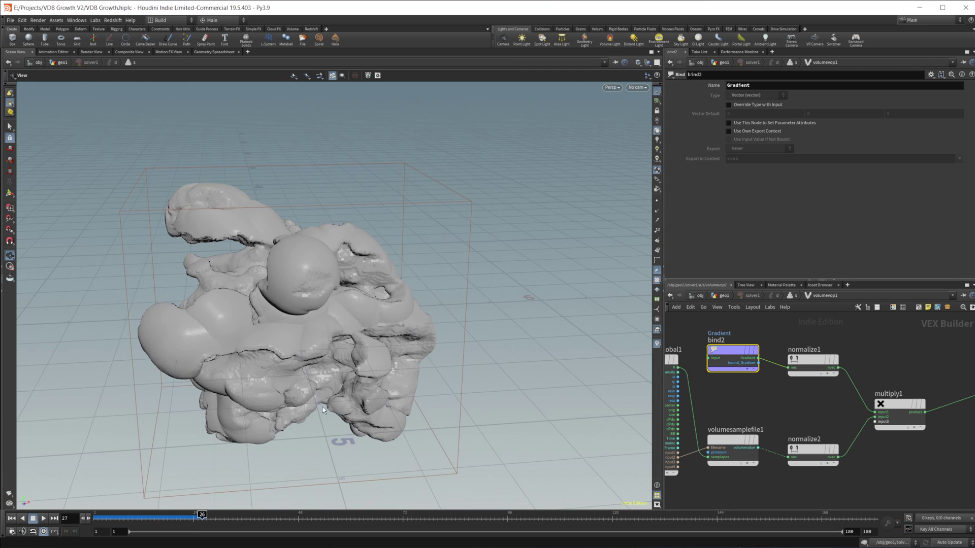
right_click_drag(302, 341, 237, 370)
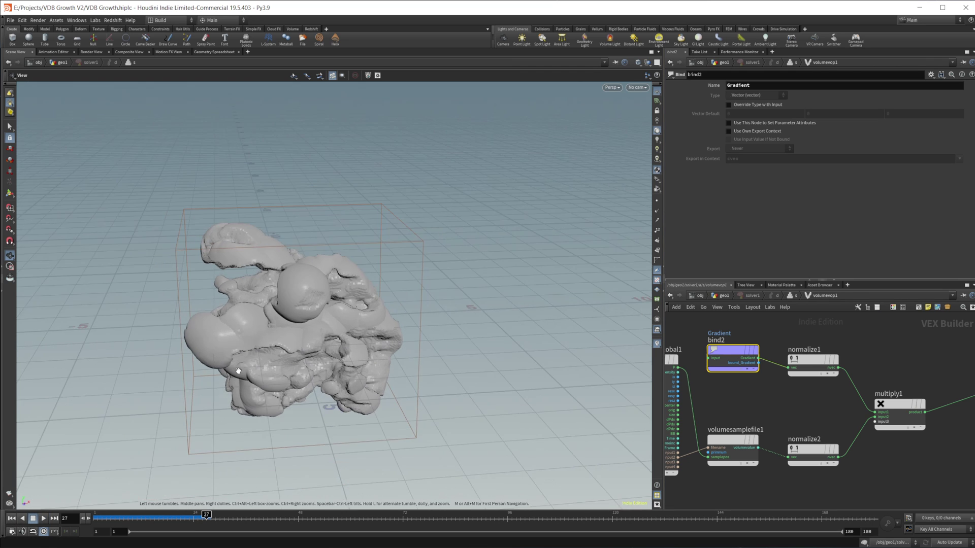
left_click_drag(237, 370, 320, 352)
left_click(12, 519)
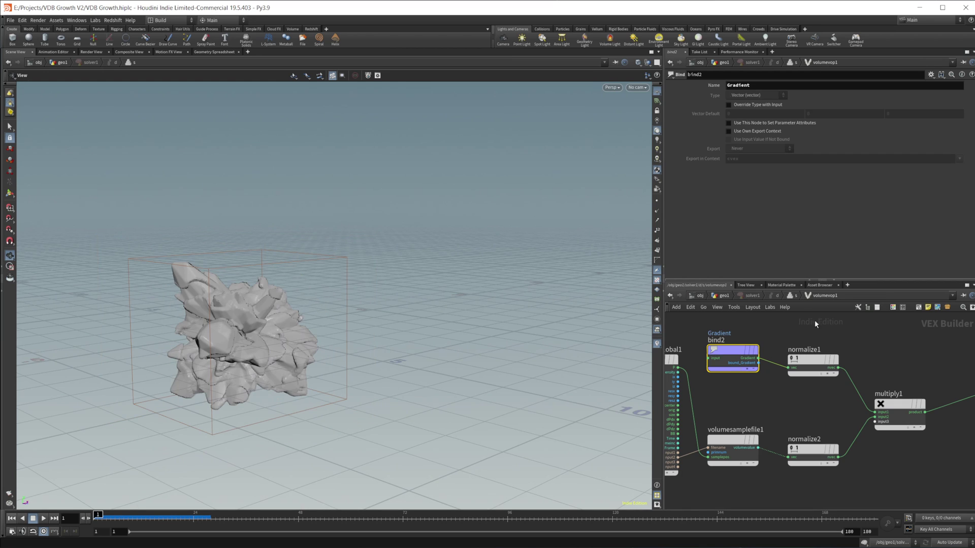
Step: Change the noise type of the Curl Noise inside volumevop1 to Sparse Convolution Noise
left_click(723, 297)
double_click(866, 385)
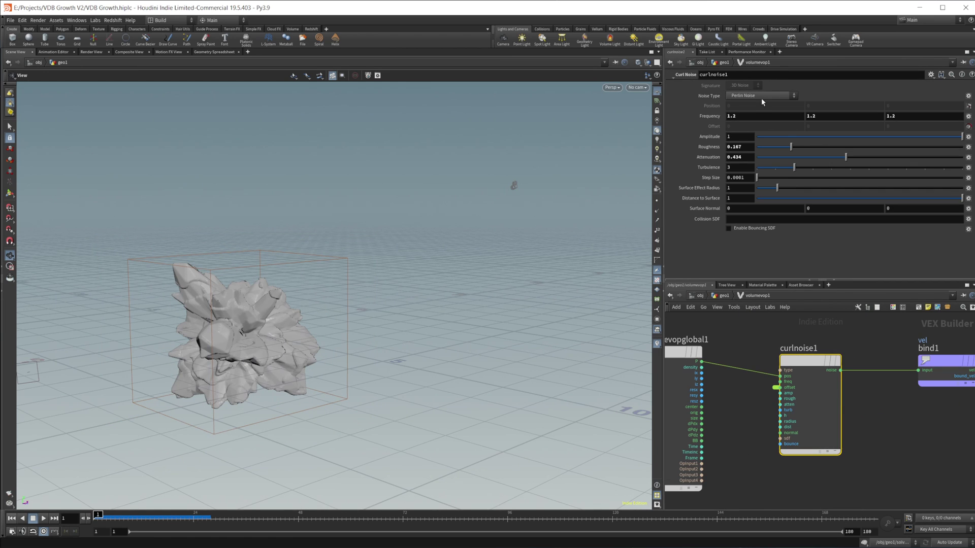
left_click(762, 96)
left_click(757, 116)
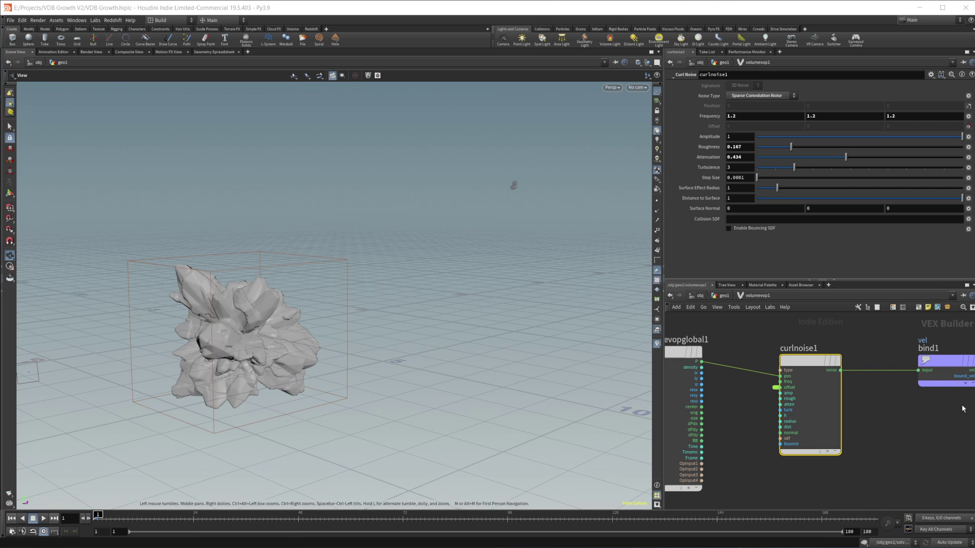
Step: Display vector_field1, switch the display back to solver1, and play the growth to inspect the resulting shape from several angles
left_click(724, 296)
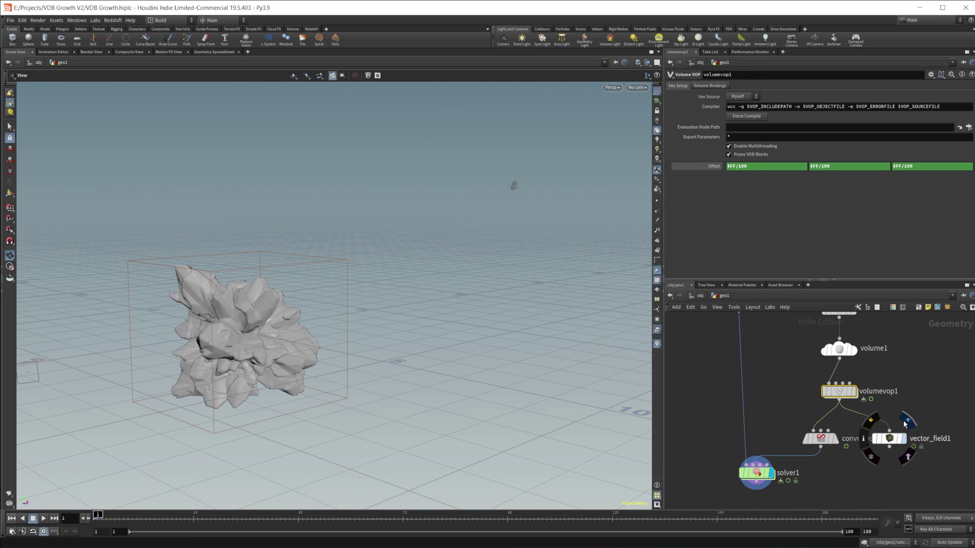
left_click(904, 438)
left_click_drag(381, 382, 395, 272)
left_click(771, 473)
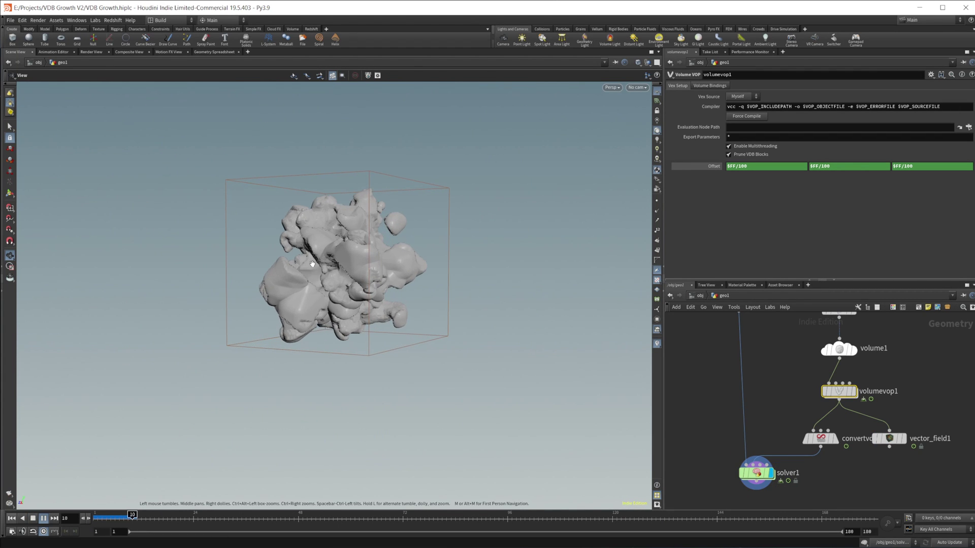
left_click_drag(379, 310, 65, 445)
left_click(34, 518)
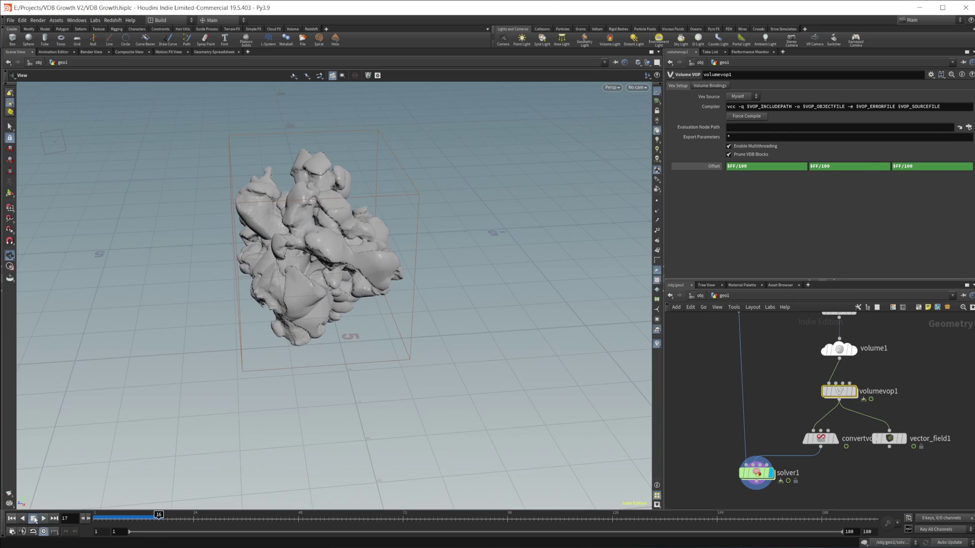
left_click_drag(401, 239, 462, 190)
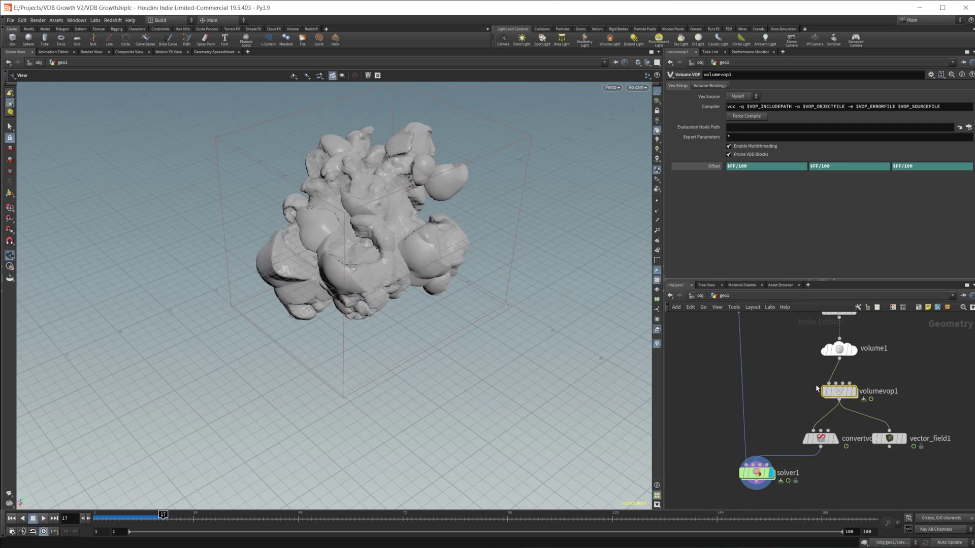
Step: Set the noise type of the Curl Noise in volumevop1 back to Perlin Noise
double_click(843, 391)
left_click(761, 95)
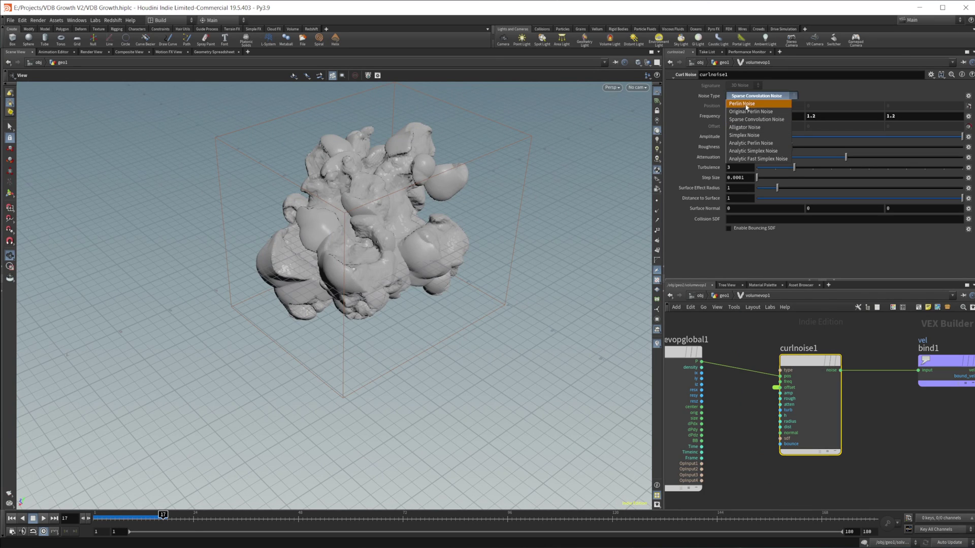
left_click(747, 98)
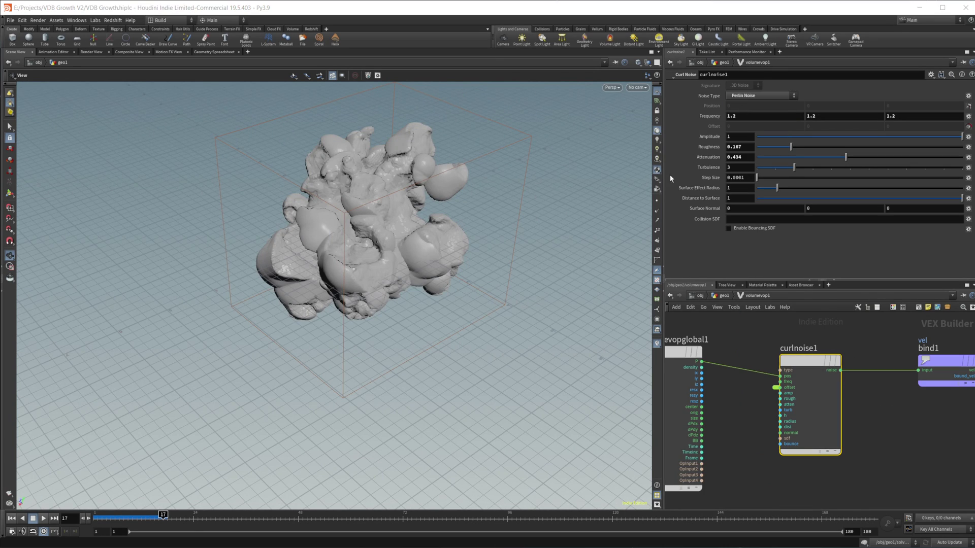
Step: Replay the growth from the first frame, stop and inspect the shape from another angle, and return to frame 1
left_click(12, 519)
left_click_drag(348, 287, 294, 386)
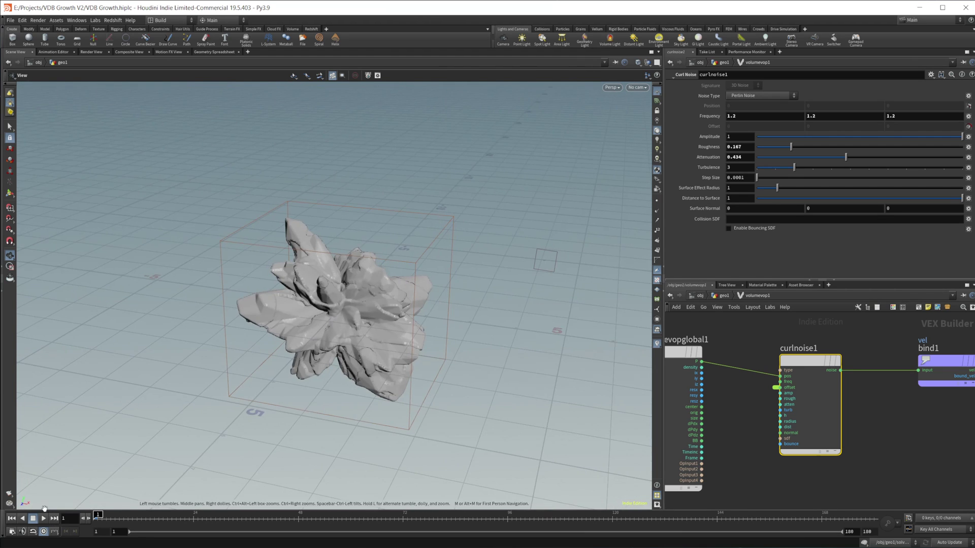
left_click(43, 518)
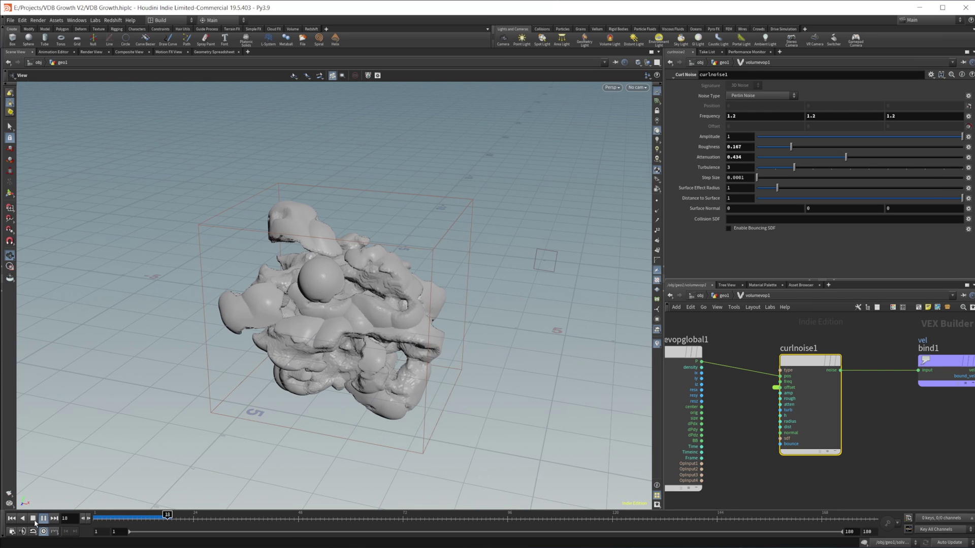
key("Escape")
left_click_drag(352, 344, 194, 366)
left_click(11, 519)
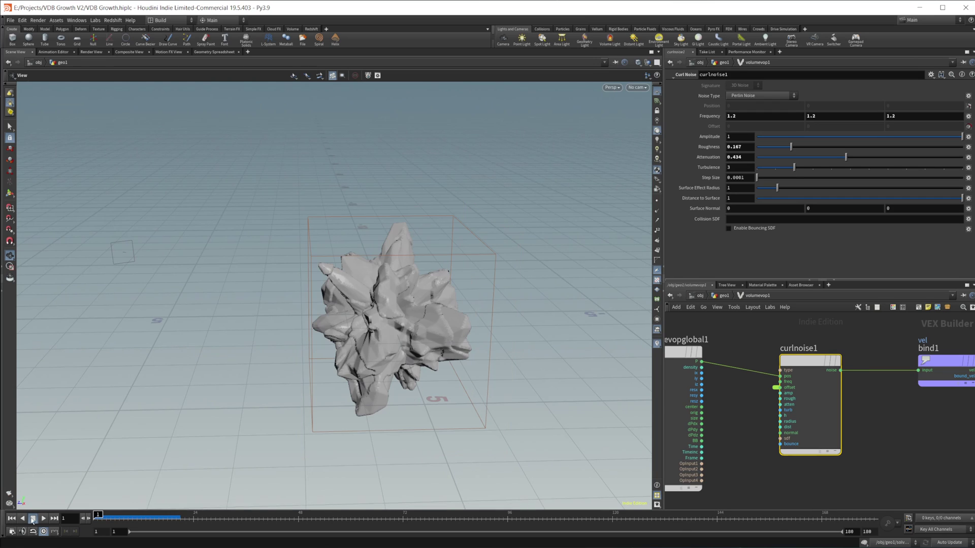
Step: Duplicate volumevop1 and convertvdb1 beside the originals, wire the copied Volume VOP into the copied Convert VDB, and move vector_field1 aside
left_click(724, 296)
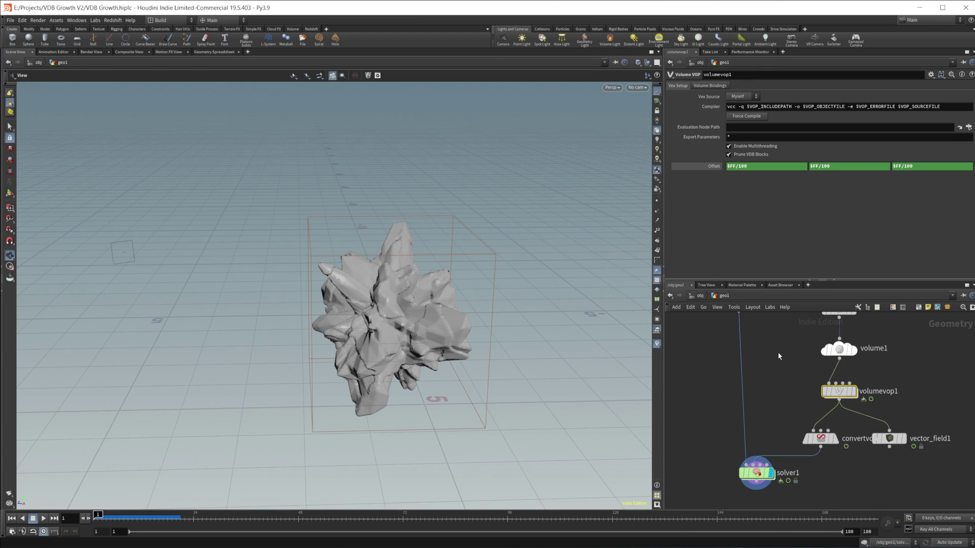
middle_click_drag(877, 466, 772, 435)
left_click_drag(787, 408, 872, 414)
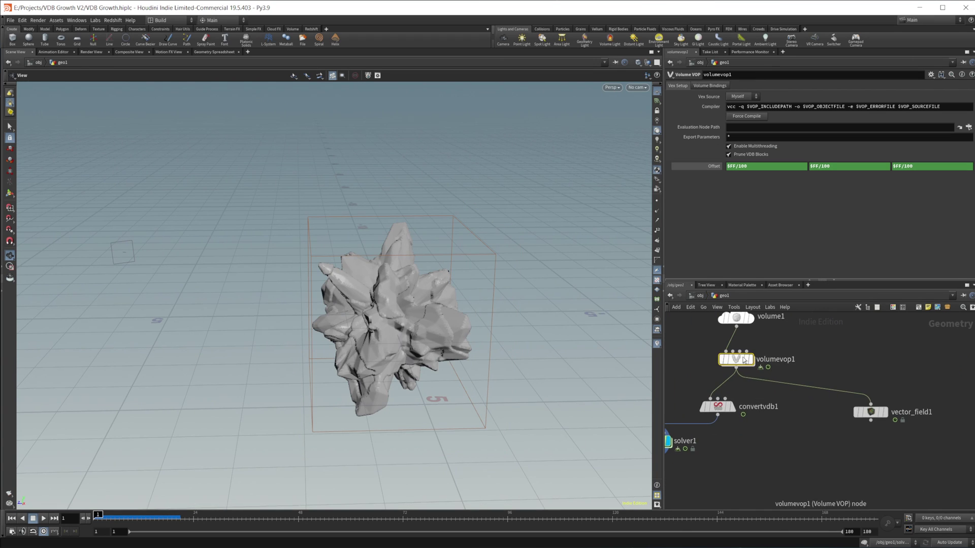
left_click_drag(737, 360, 810, 366, "alt")
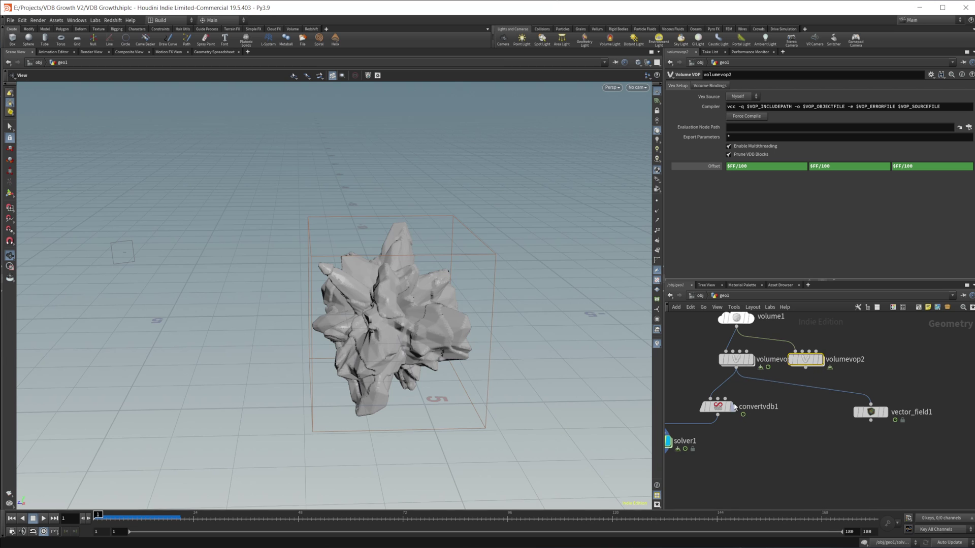
left_click_drag(717, 406, 786, 412, "alt")
left_click_drag(806, 367, 802, 408)
Step: Inside volumevop2, change the Curl Noise's noise type to Simplex Noise
double_click(805, 360)
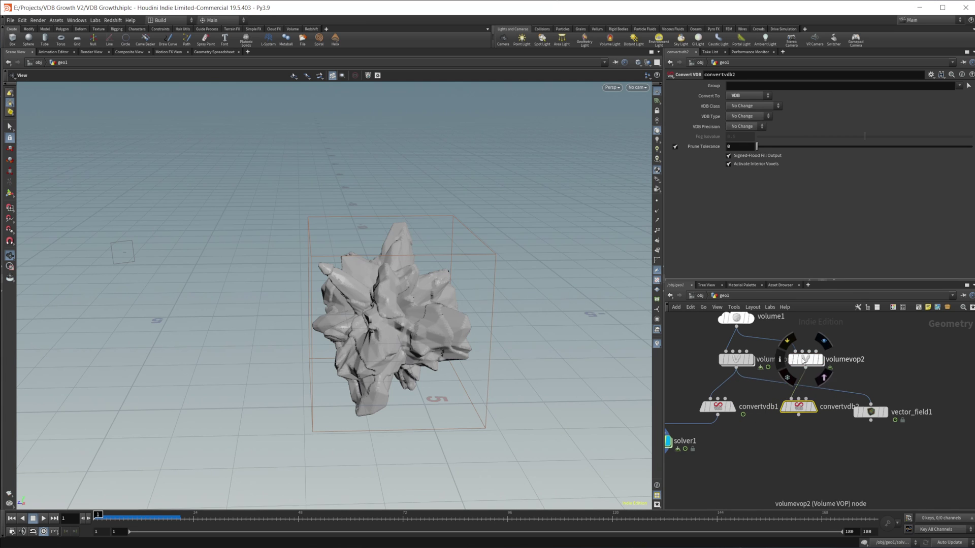
left_click(819, 375)
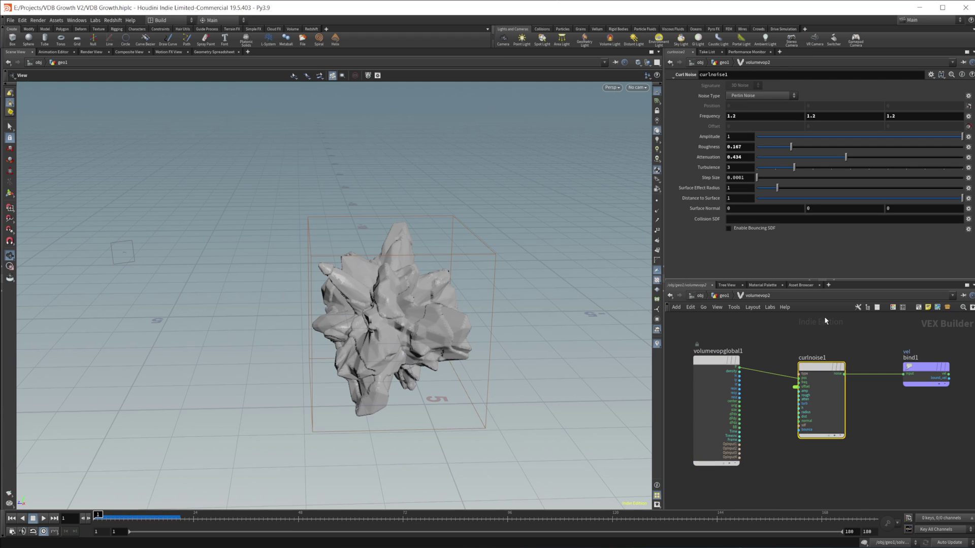
left_click(755, 95)
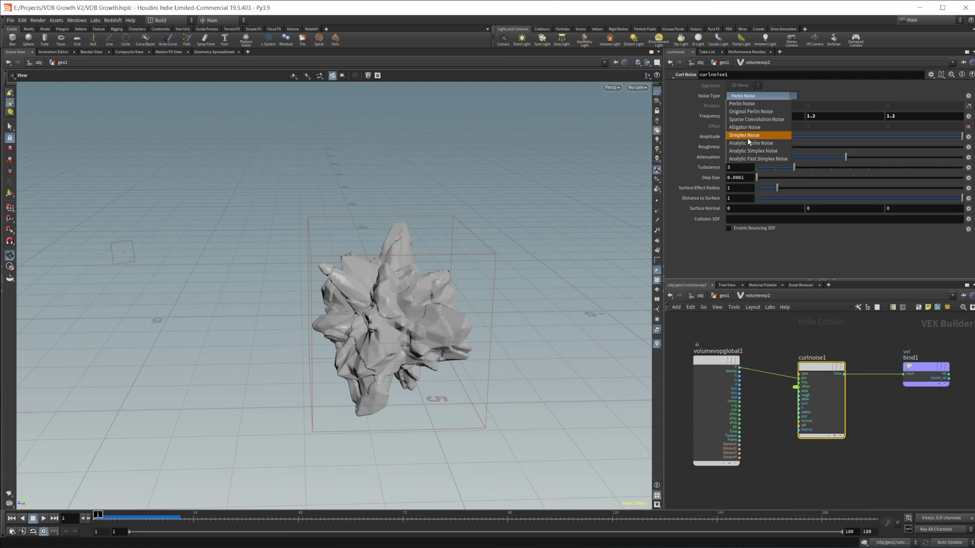
left_click(751, 135)
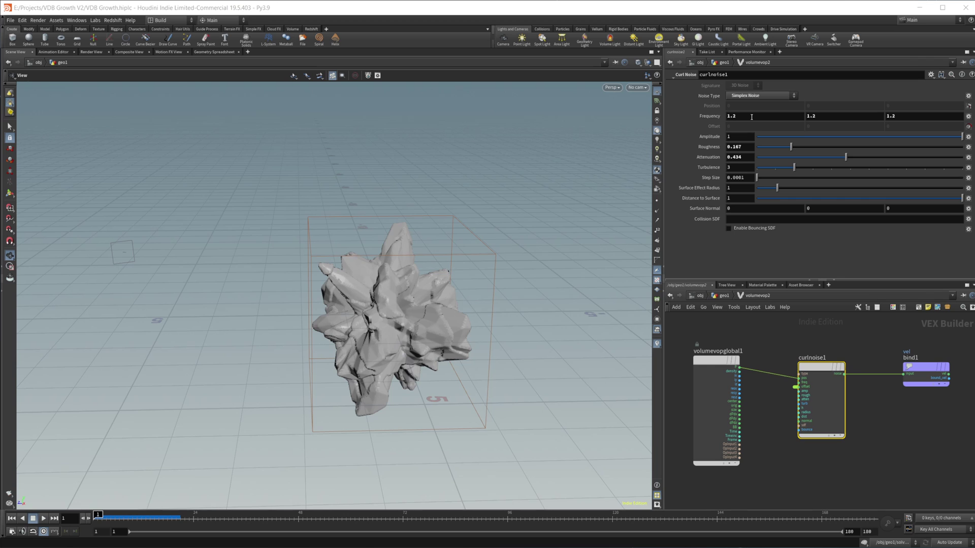
Step: Set the Curl Noise frequency to .2 on all three axes, adjust its roughness, and return to the geometry network
left_click_drag(752, 117, 673, 120)
type(".2")
key("Tab")
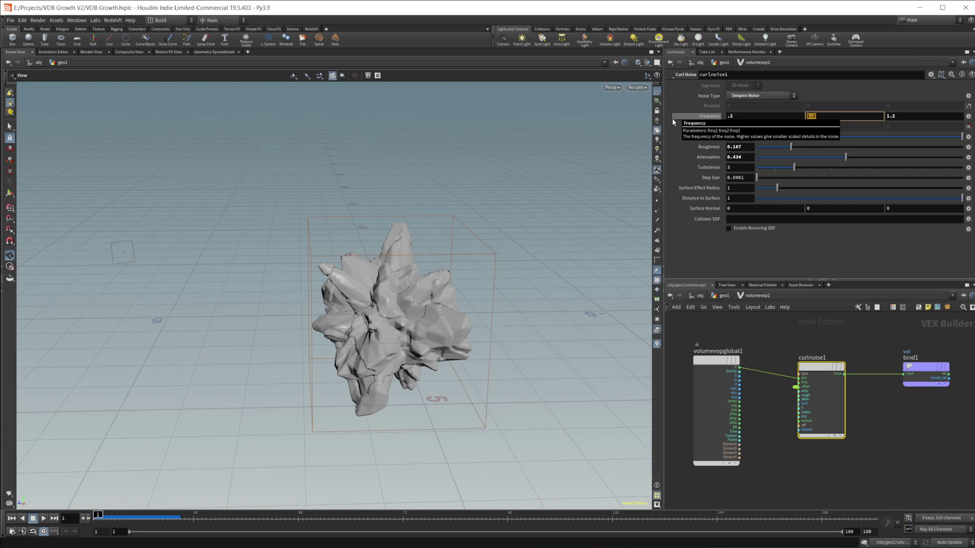
key("Home")
key("Delete")
key("Tab")
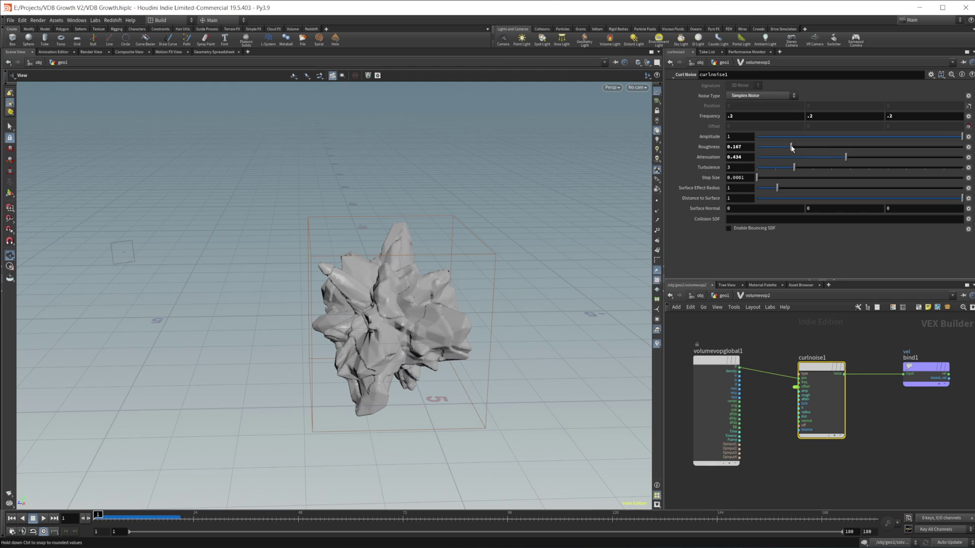
left_click_drag(792, 147, 811, 144)
key("u")
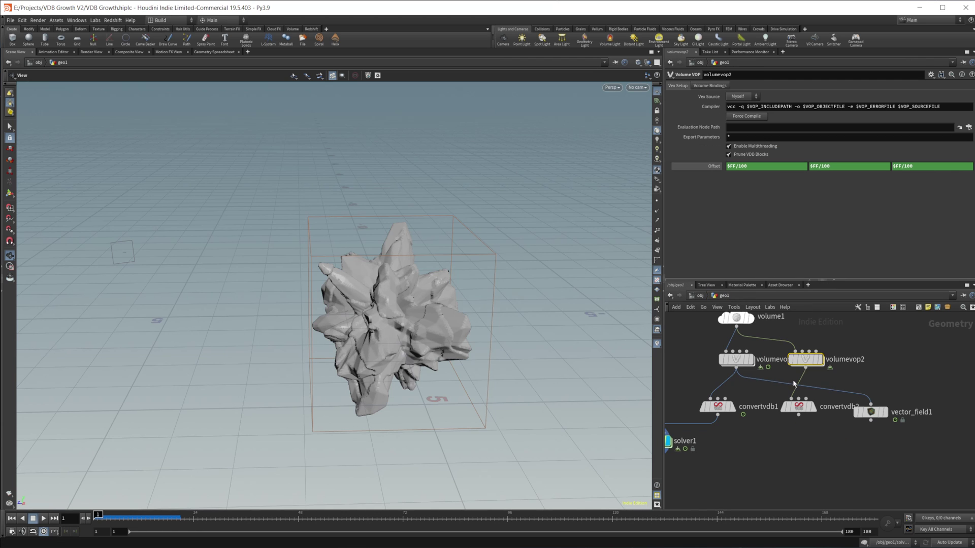
Step: Feed volumevop2 into vector_field1, display it, and compare its velocity field with the one from volumevop1
left_click_drag(806, 367, 871, 405)
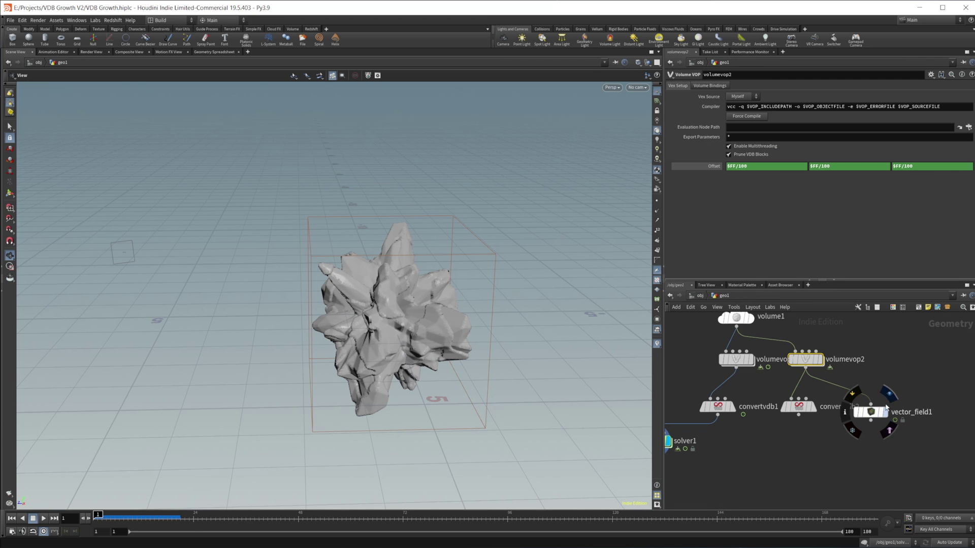
left_click(886, 409)
left_click_drag(284, 300, 330, 302)
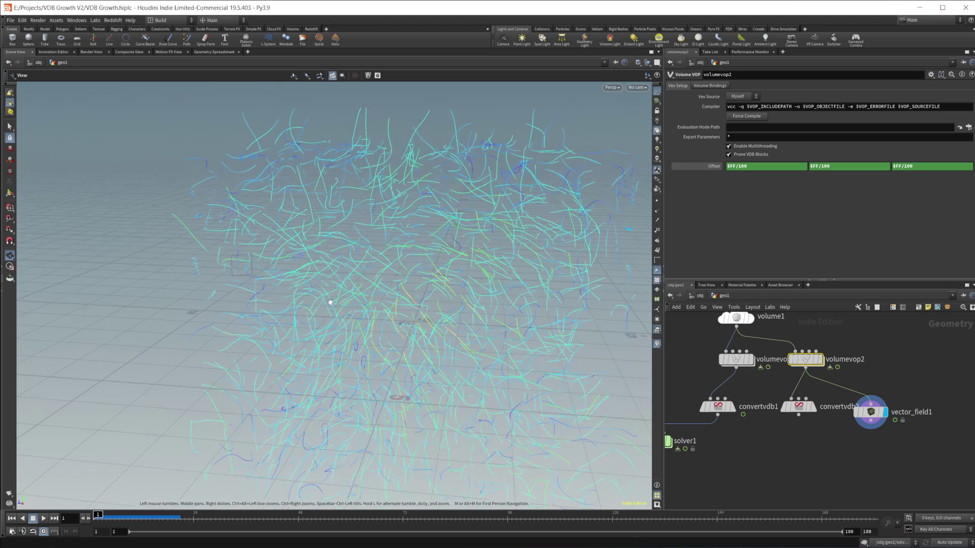
left_click_drag(485, 280, 505, 408)
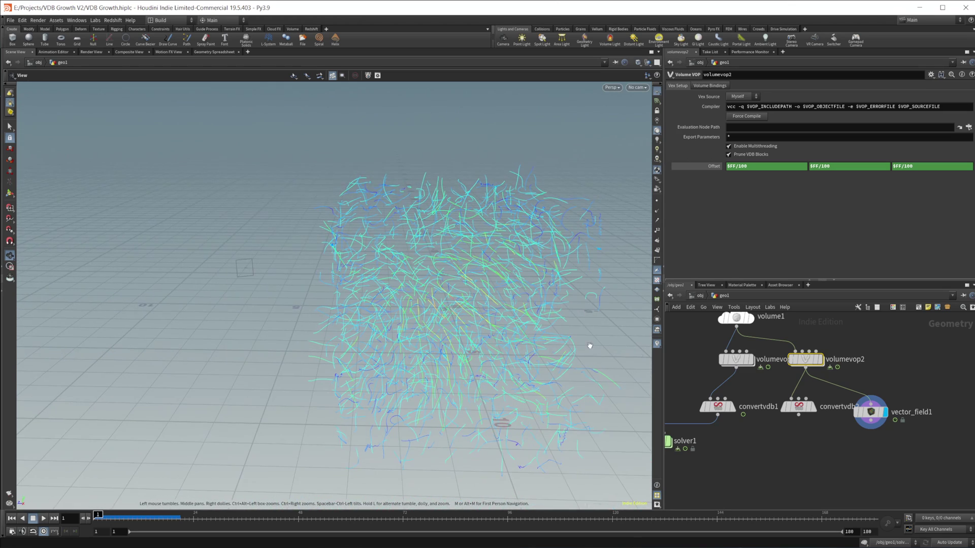
left_click_drag(736, 367, 869, 397)
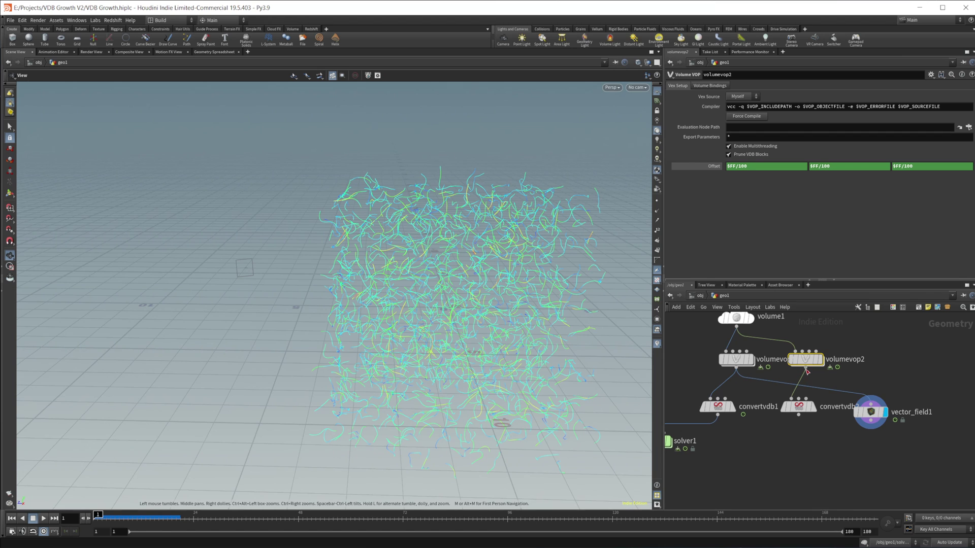
left_click_drag(807, 371, 869, 401)
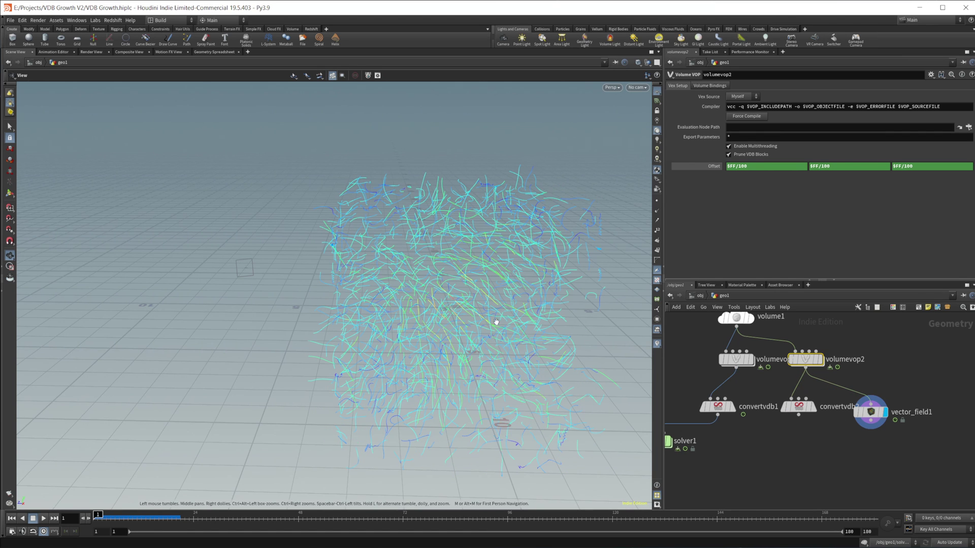
middle_click_drag(804, 430, 843, 412)
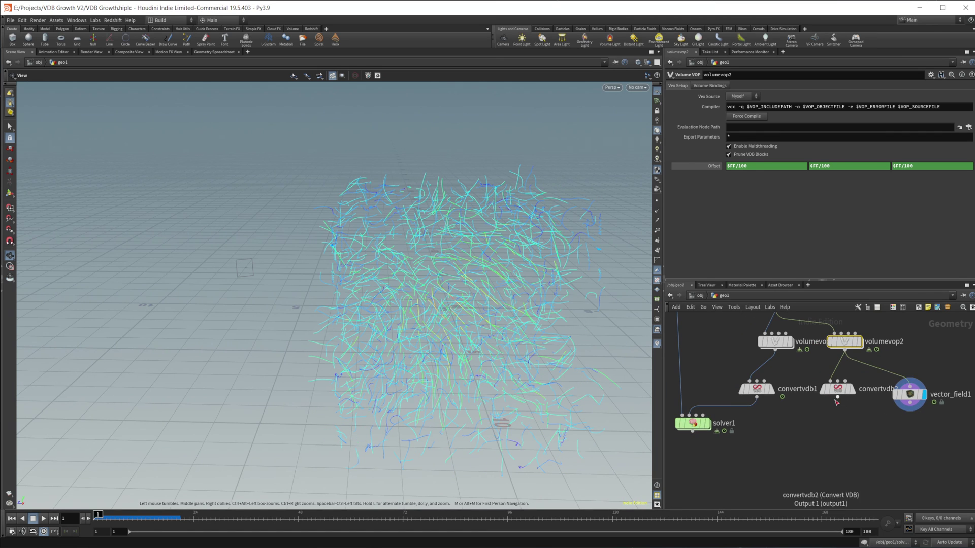
Step: Wire convertvdb2 into solver1, display the solver, and inside it connect Input_3 to volumevop1
left_click_drag(837, 398, 697, 414)
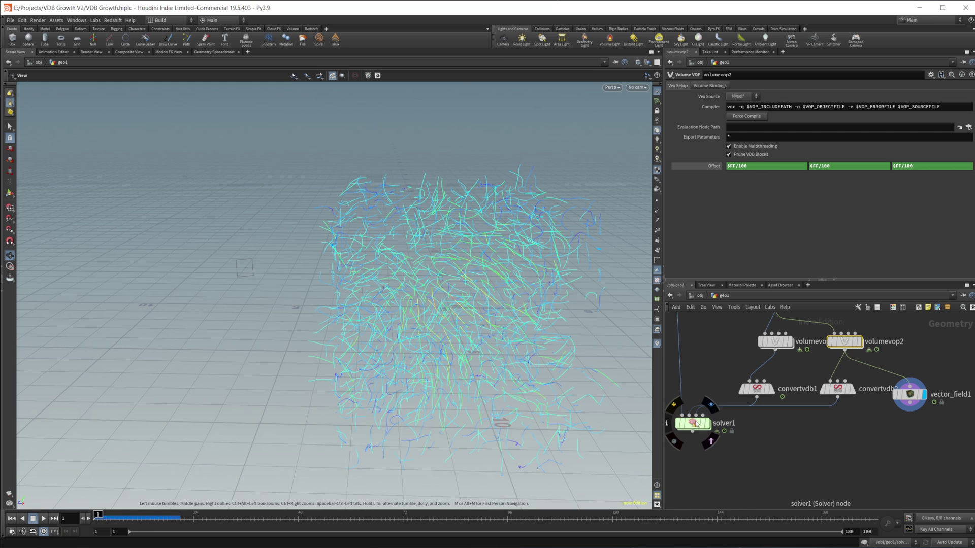
left_click(707, 423)
double_click(692, 423)
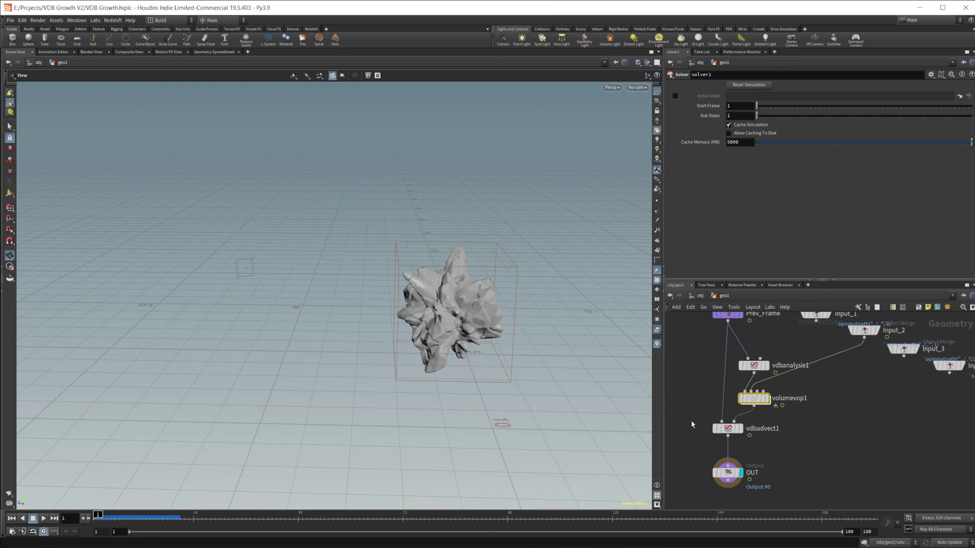
double_click(755, 400)
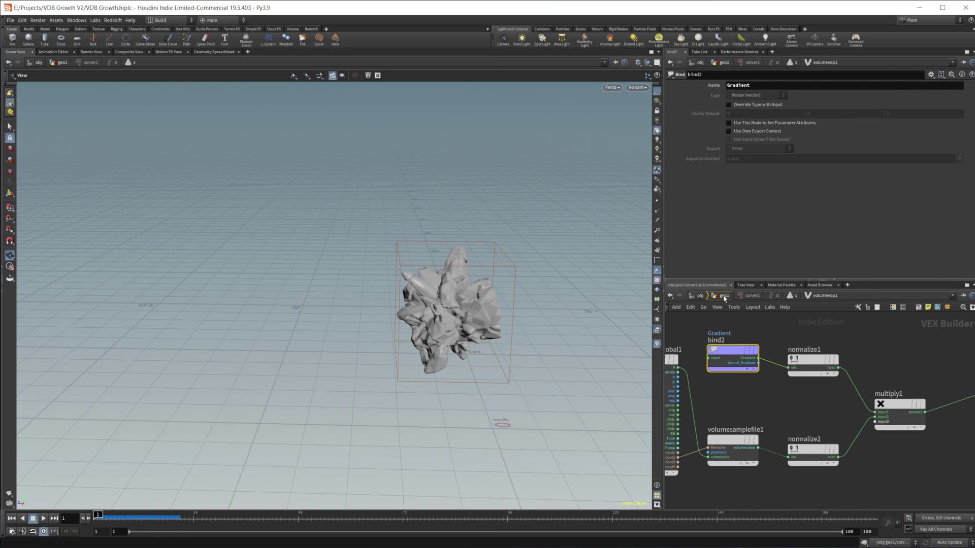
key("u")
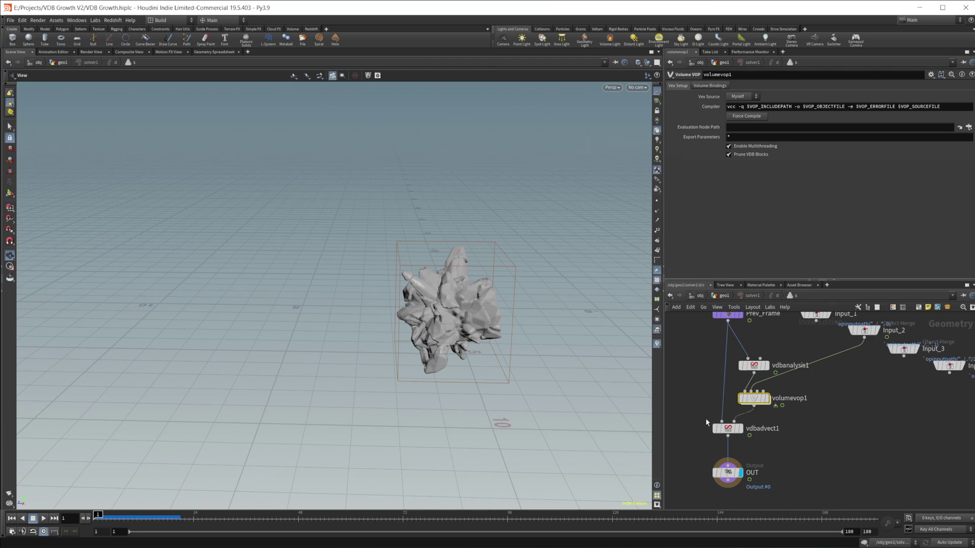
middle_click_drag(863, 427, 847, 432)
left_click_drag(887, 362, 740, 401)
Step: Inside the solver's volumevop1, duplicate volumesamplefile1 and normalize2 and place the copies below the originals
double_click(740, 404)
middle_click_drag(843, 466, 854, 396)
left_click_drag(889, 455, 758, 362)
left_click(816, 415)
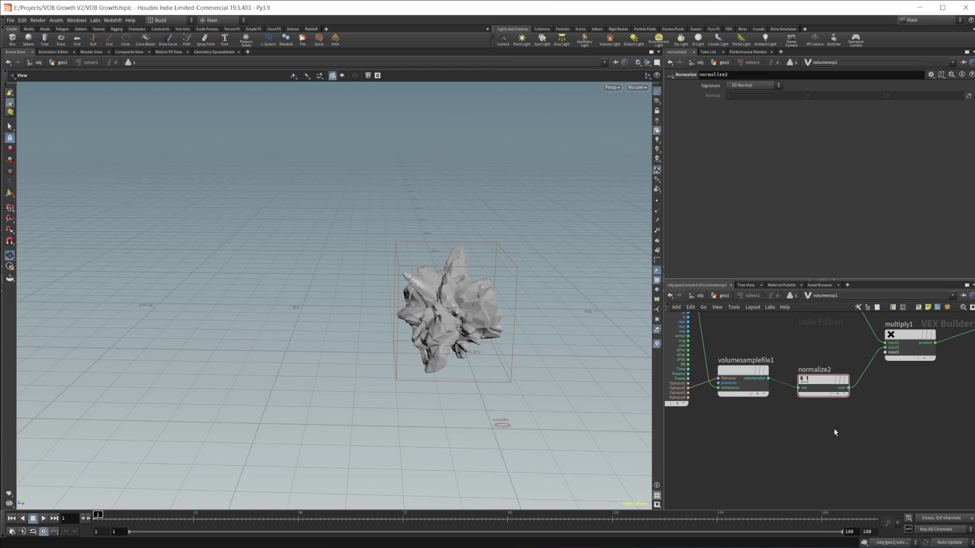
left_click_drag(834, 429, 754, 430)
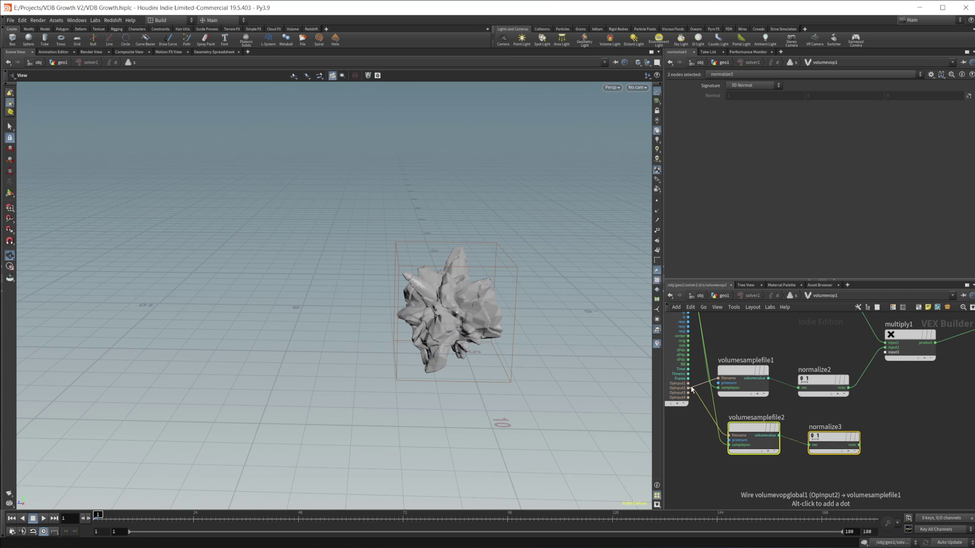
Step: Connect OpInput3 to the filename input of volumesamplefile2 and cut the misplaced wire
left_click_drag(688, 393, 736, 440)
left_click(736, 440)
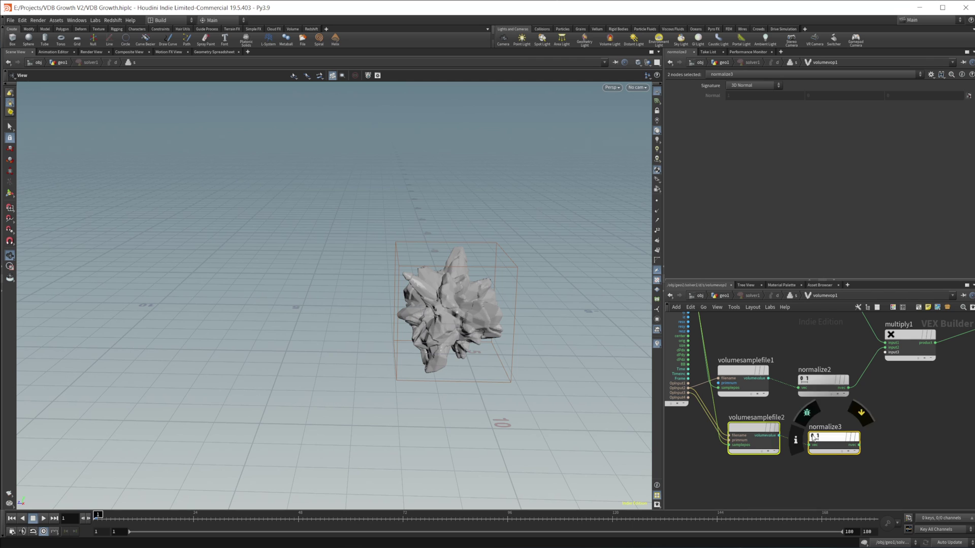
key("y")
left_click_drag(700, 425, 719, 431)
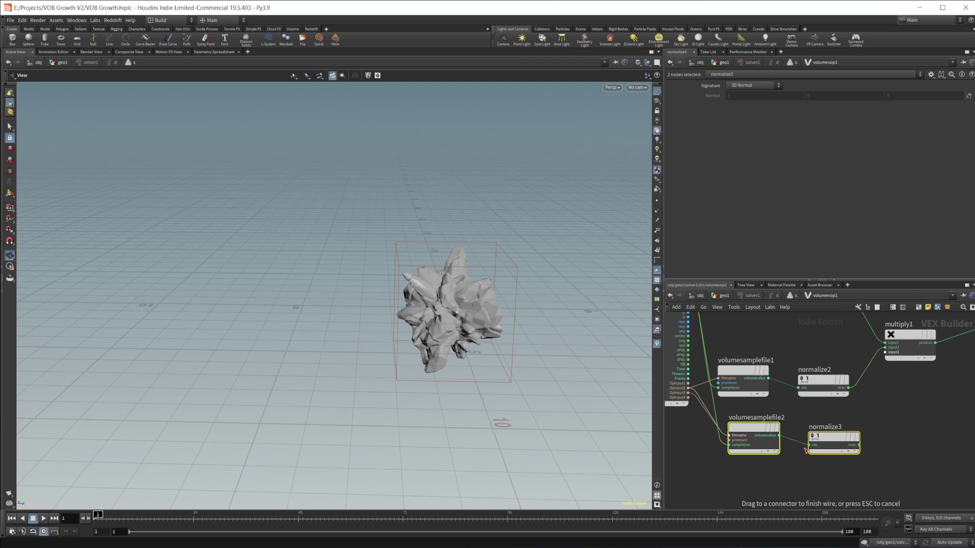
Step: Move bind1 farther from multiply1 to make room and place an Add node between them
middle_click_drag(890, 415, 768, 419)
middle_click_drag(827, 398, 780, 422)
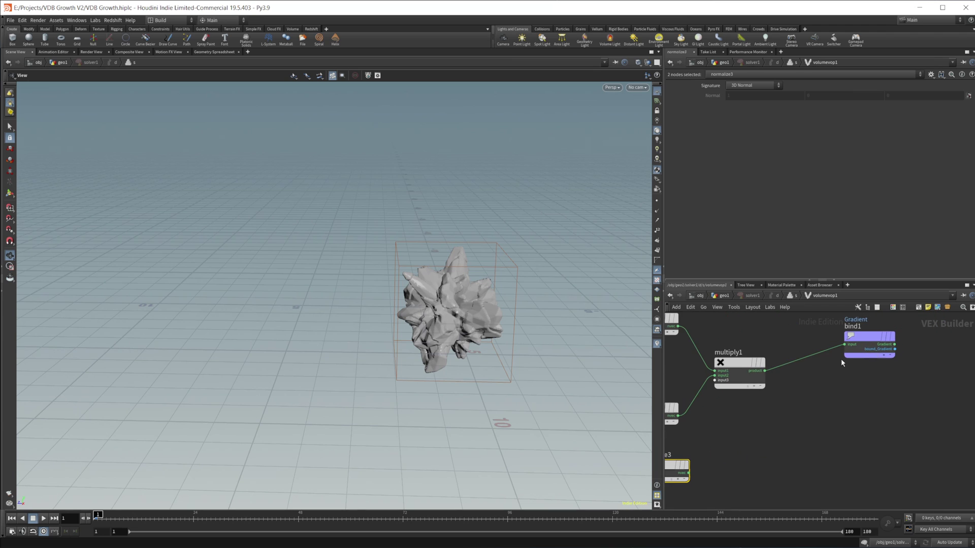
left_click_drag(874, 347, 933, 340)
middle_click_drag(821, 401, 879, 400)
key("Tab")
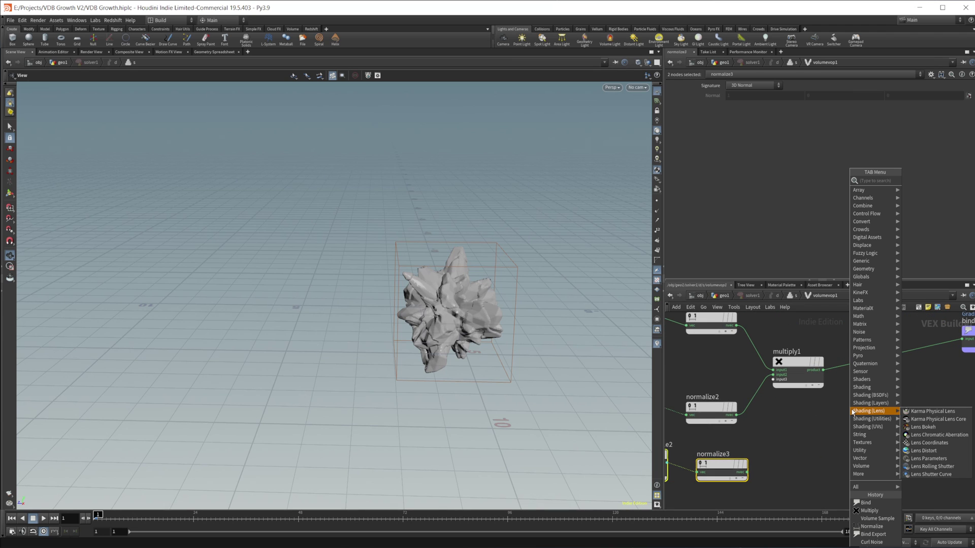
type("add")
key("Return")
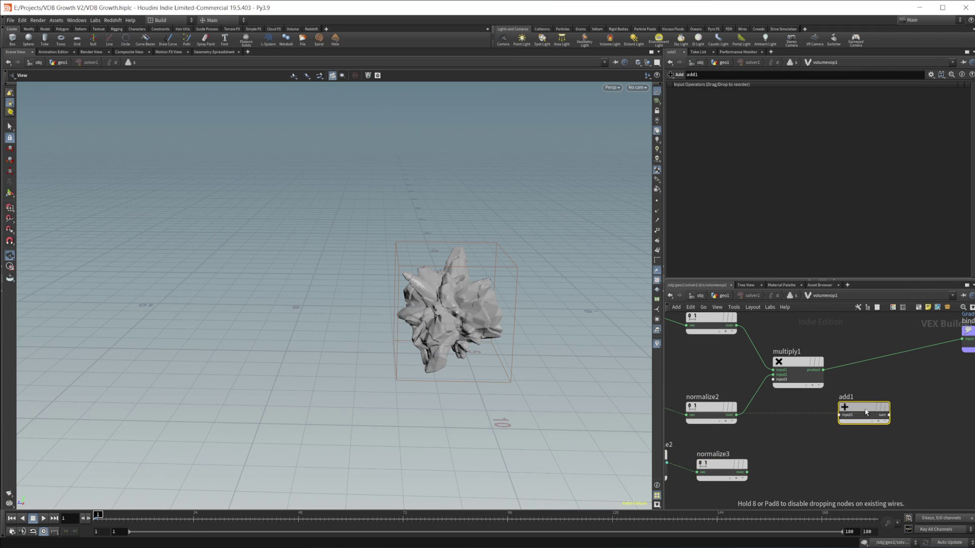
left_click(885, 398)
Step: Wire multiply1 and normalize3 into add1 and feed its sum into the Gradient bind1
left_click_drag(822, 371, 837, 399)
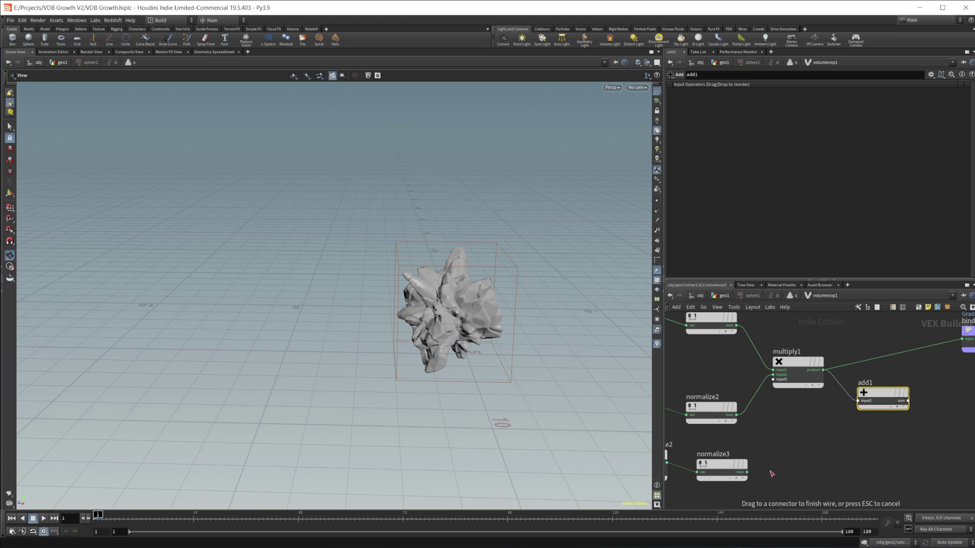
left_click_drag(747, 472, 858, 406)
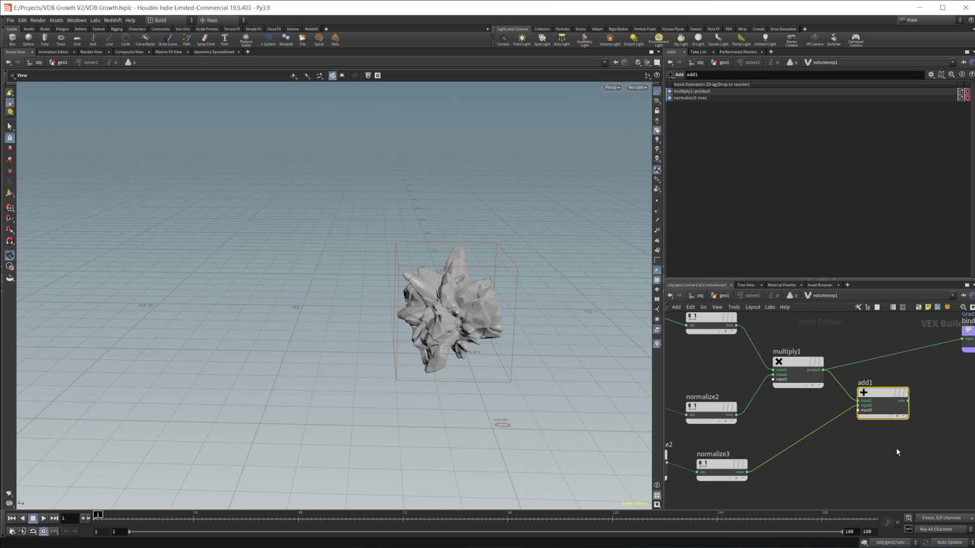
middle_click_drag(896, 452, 801, 473)
left_click_drag(815, 426, 869, 364)
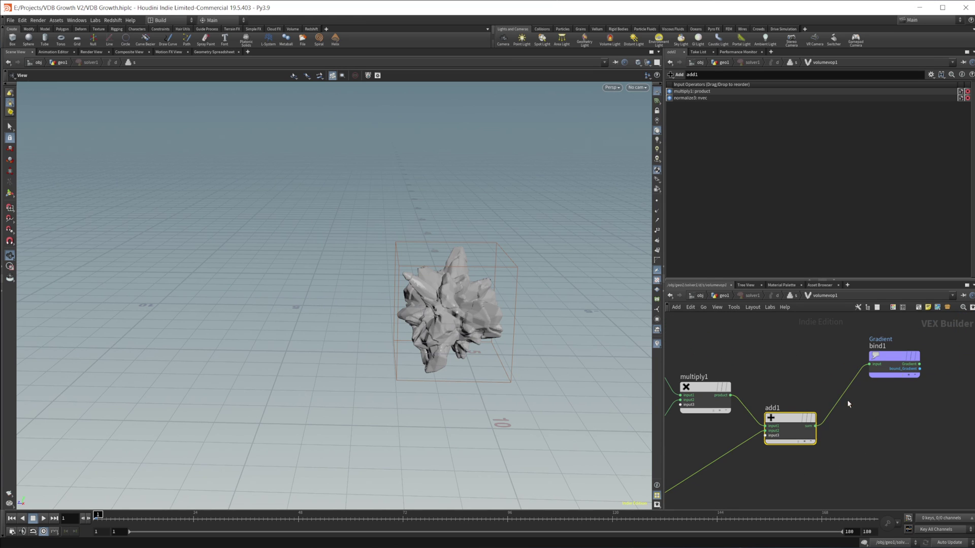
Step: Play the growth simulation with the added velocity field and examine the shape from several angles
left_click_drag(374, 365, 343, 367)
right_click_drag(343, 367, 416, 359)
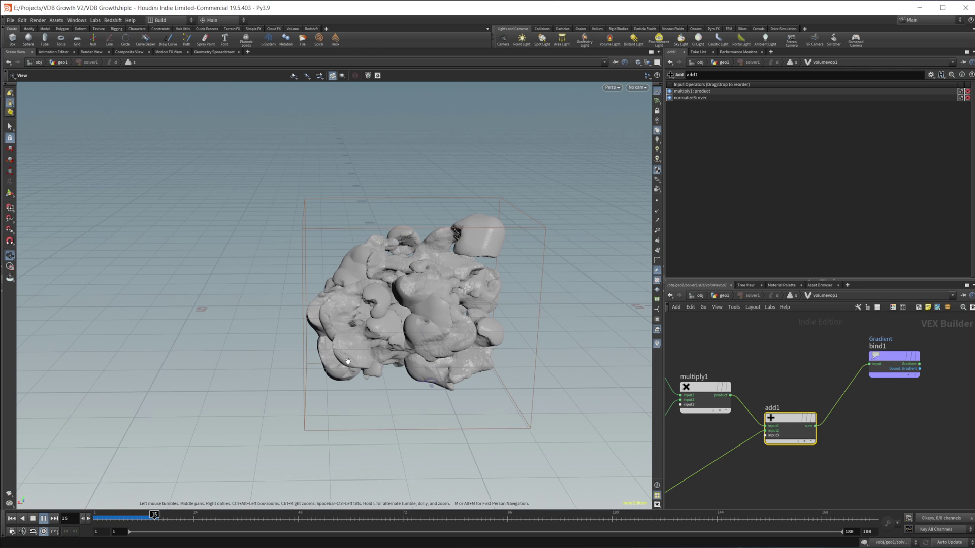
left_click_drag(367, 336, 76, 513)
left_click(34, 520)
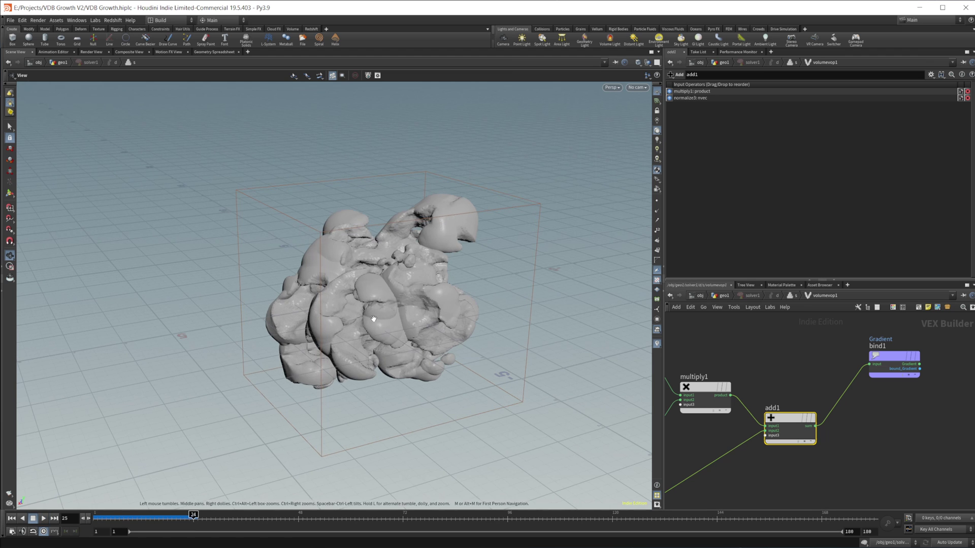
left_click_drag(374, 320, 452, 348)
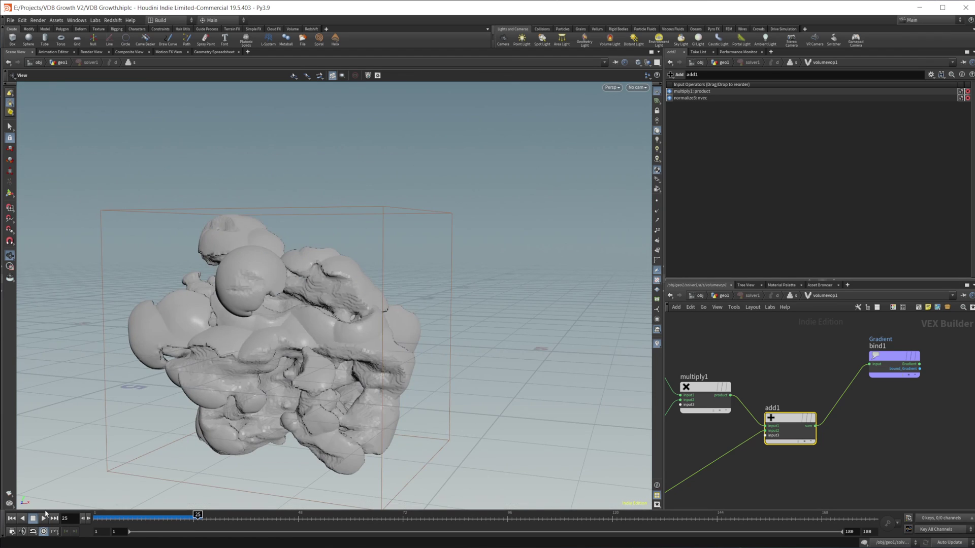
left_click(45, 519)
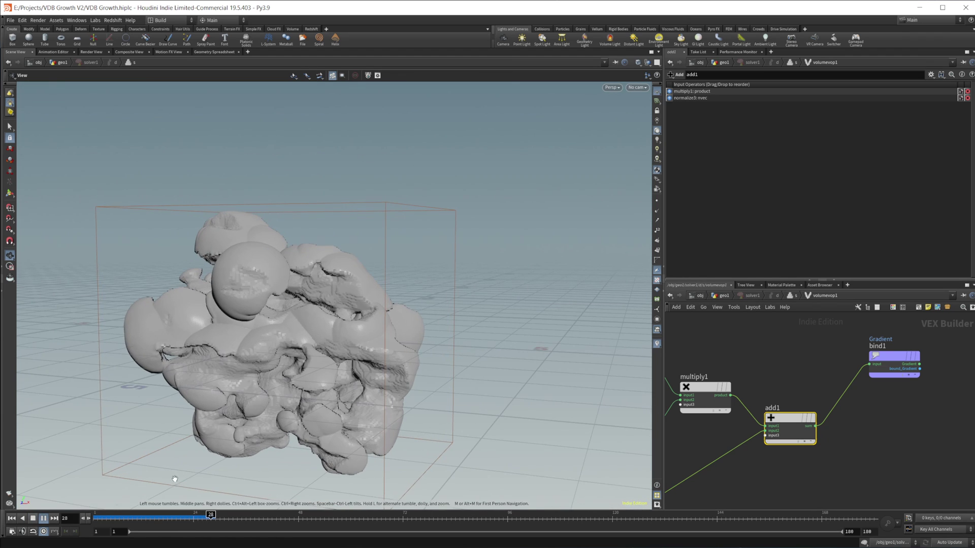
left_click(34, 521)
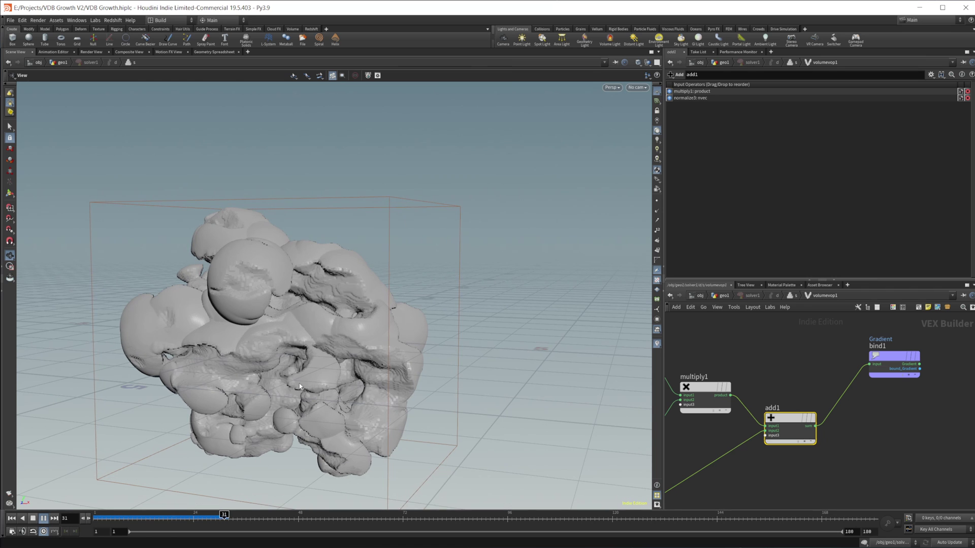
mouse_move(370, 333)
left_mouse_down()
mouse_move(285, 348)
mouse_move(356, 309)
mouse_move(508, 285)
mouse_move(559, 305)
mouse_move(346, 324)
mouse_move(373, 328)
left_mouse_up()
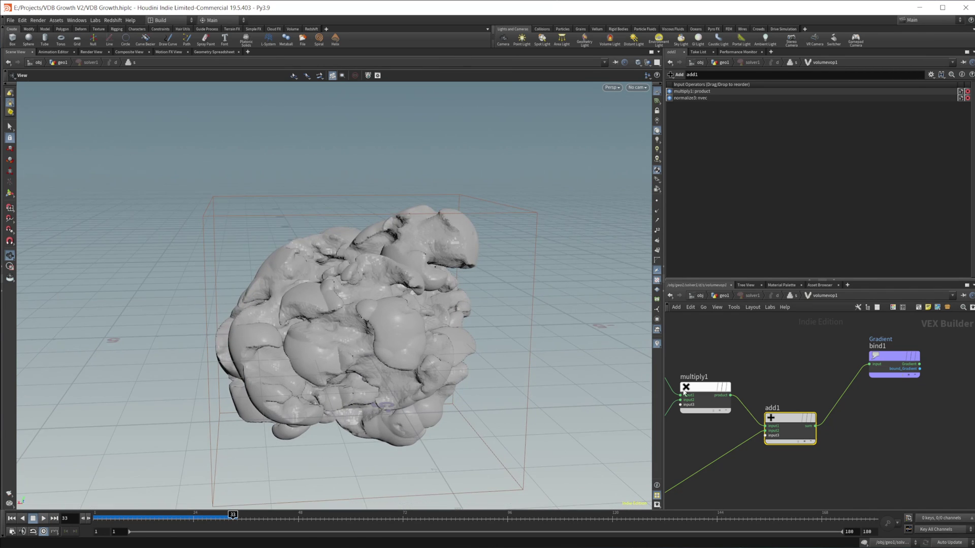
Step: Place a second Multiply node below add1 as an alternative way to combine the fields
middle_click_drag(790, 475, 786, 446)
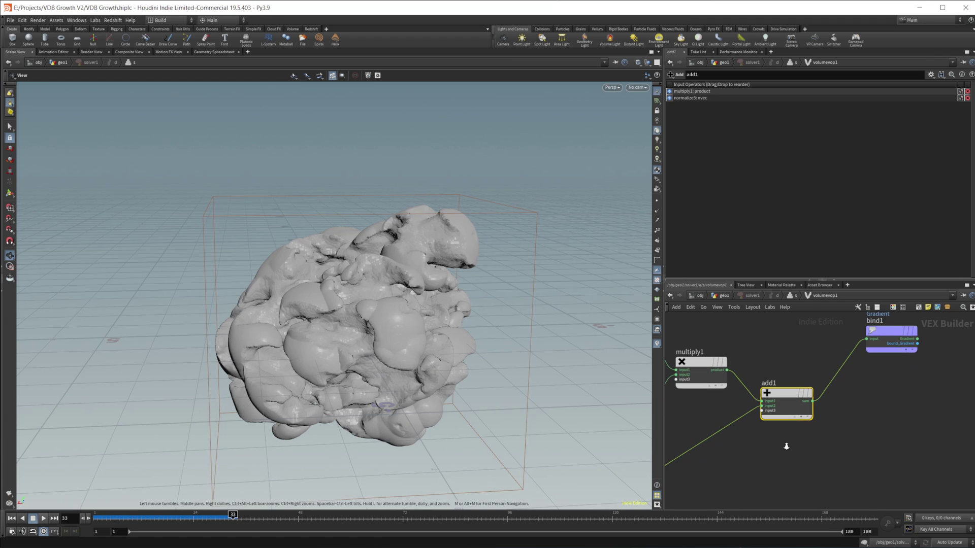
key("Tab")
type("mu")
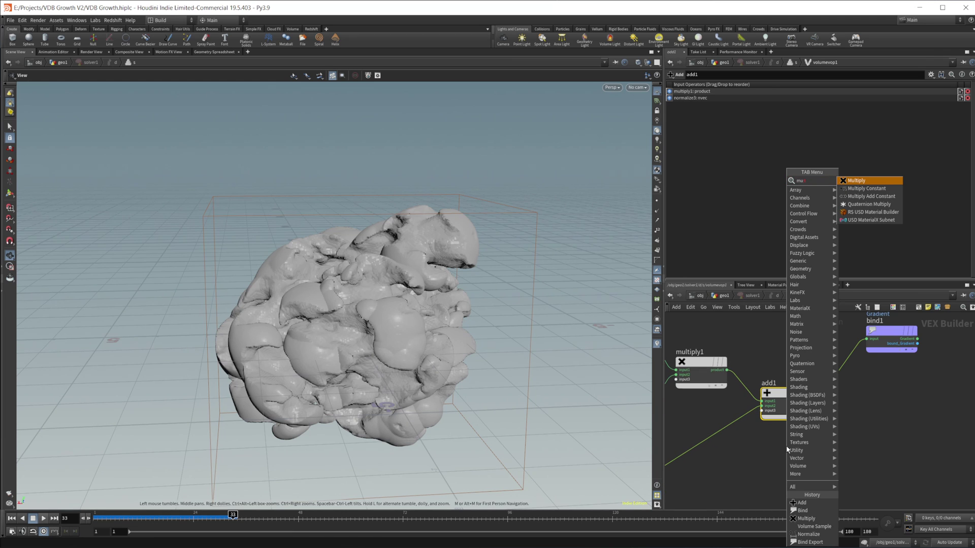
key("Return")
left_click(786, 446)
middle_click_drag(735, 421, 775, 385)
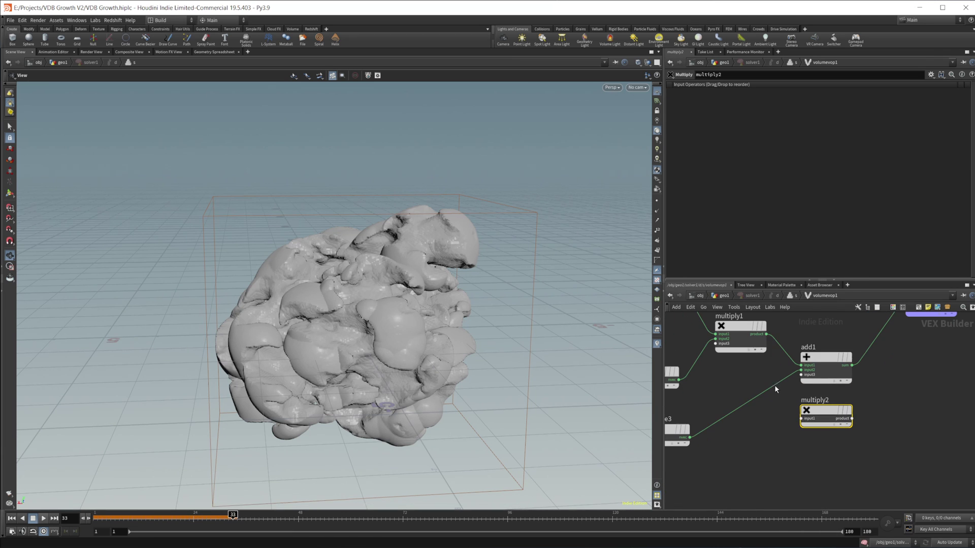
Step: Try multiplying multiply1 with normalize3 in multiply2 and feed the product into bind1 instead of the sum
left_click_drag(767, 334, 801, 413)
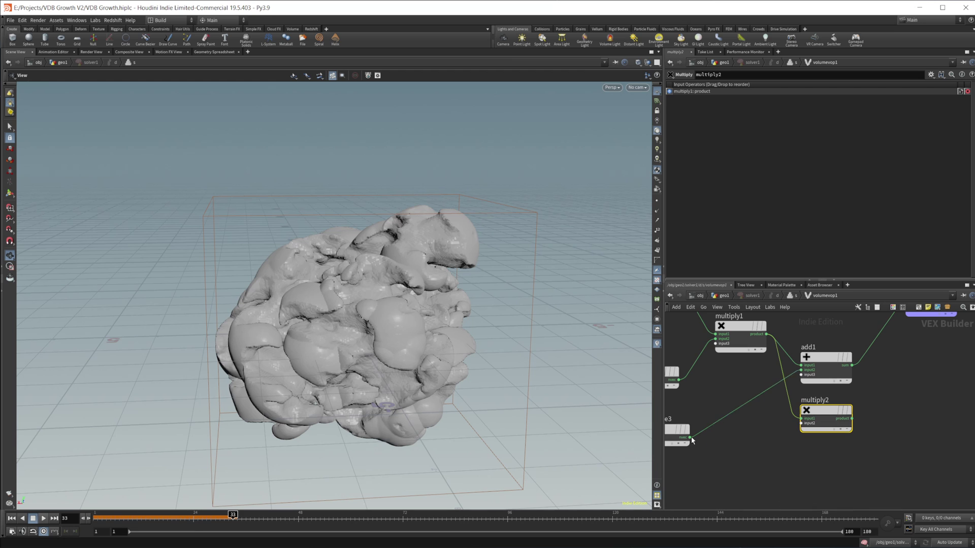
left_click_drag(690, 438, 757, 445)
left_click(758, 445)
left_click_drag(689, 438, 785, 432)
middle_click_drag(871, 425, 829, 461)
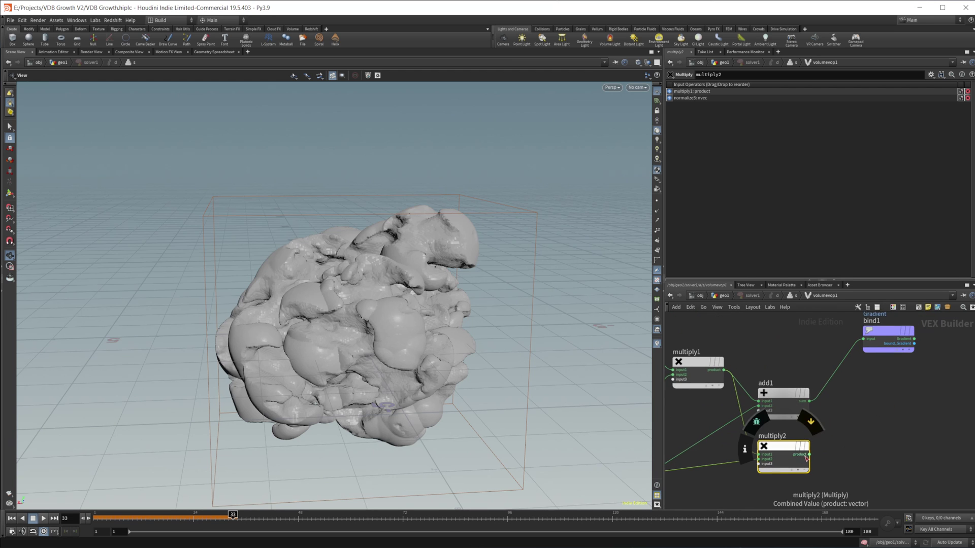
left_click_drag(810, 455, 863, 339)
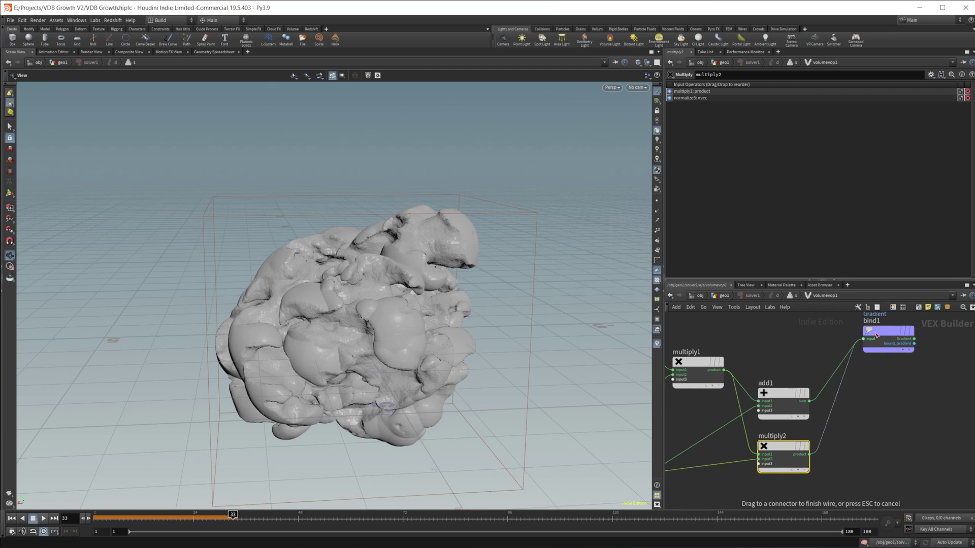
Step: Play the simulation with the multiplied fields, reset solver1's simulation in the geometry network, and play it again
left_click(14, 518)
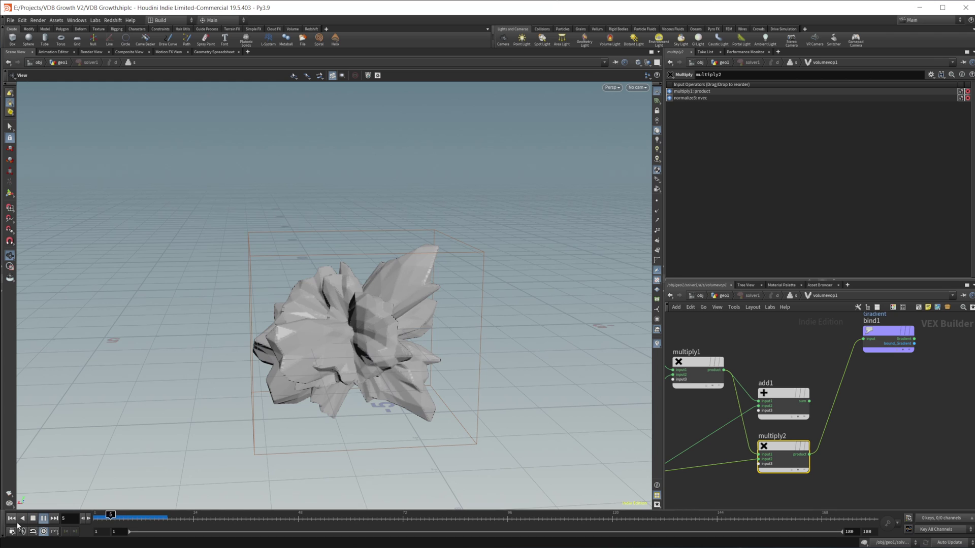
left_click(32, 521)
middle_click_drag(710, 481, 802, 438)
left_click(726, 297)
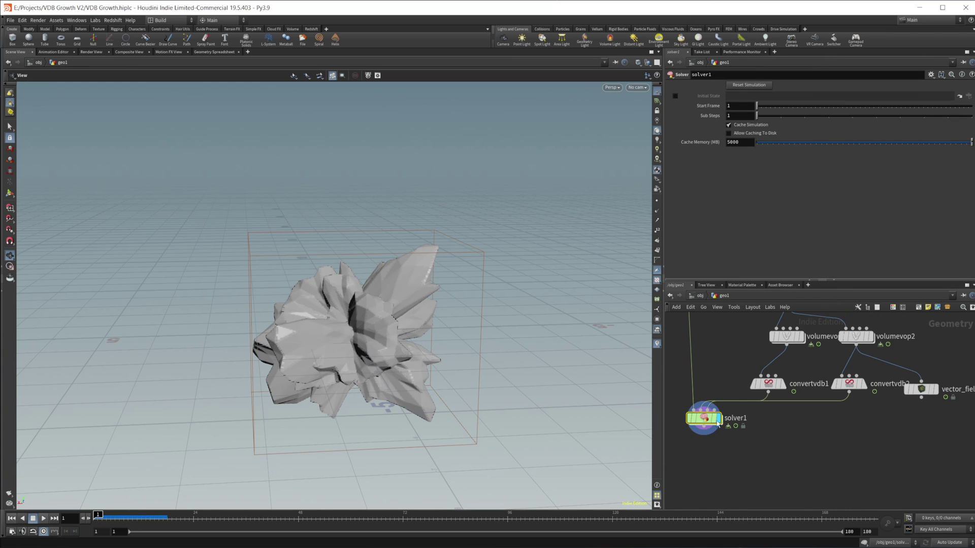
left_click(751, 85)
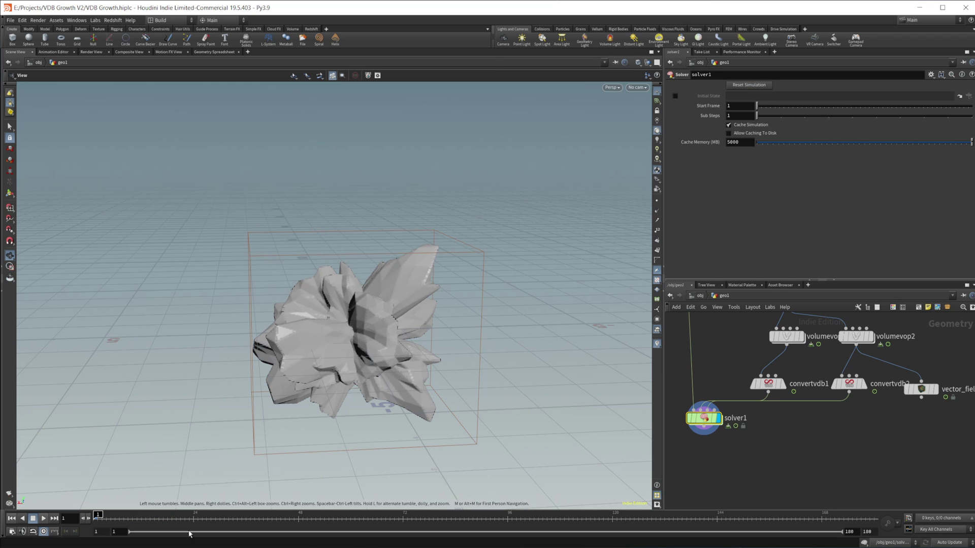
left_click(44, 519)
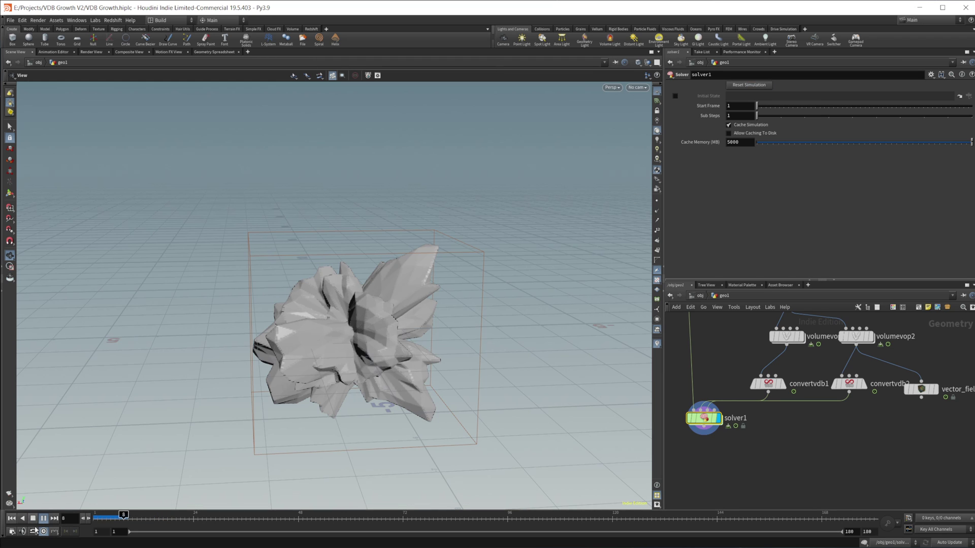
left_click(33, 519)
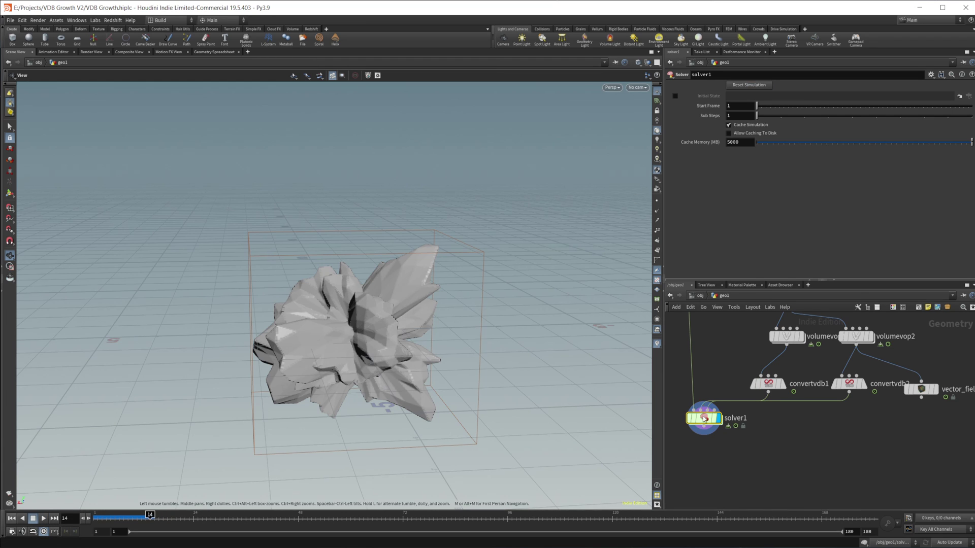
Step: Back in the solver's volumevop1, delete multiply2, reconnect add1's sum to bind1, and replay the simulation
double_click(704, 419)
double_click(745, 405)
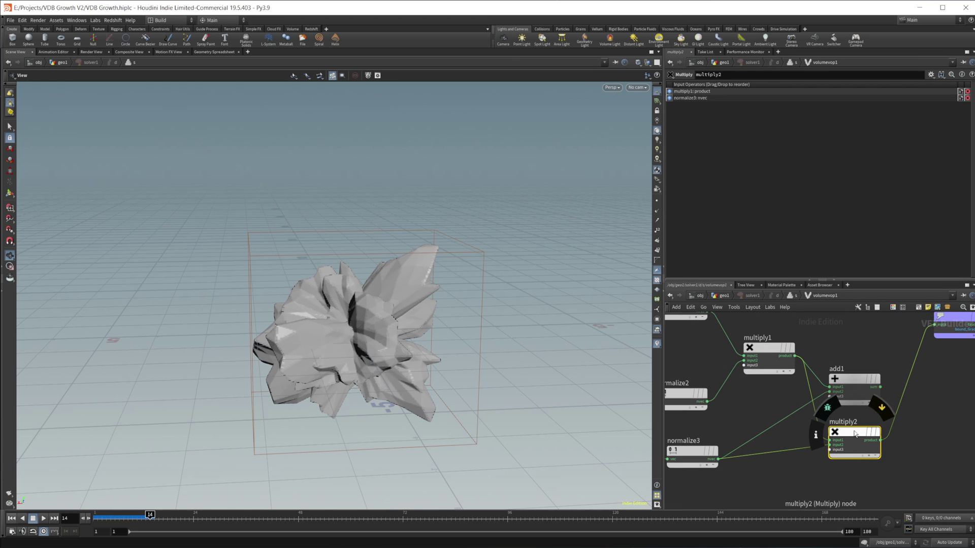
key("Delete")
left_click_drag(851, 399, 907, 335)
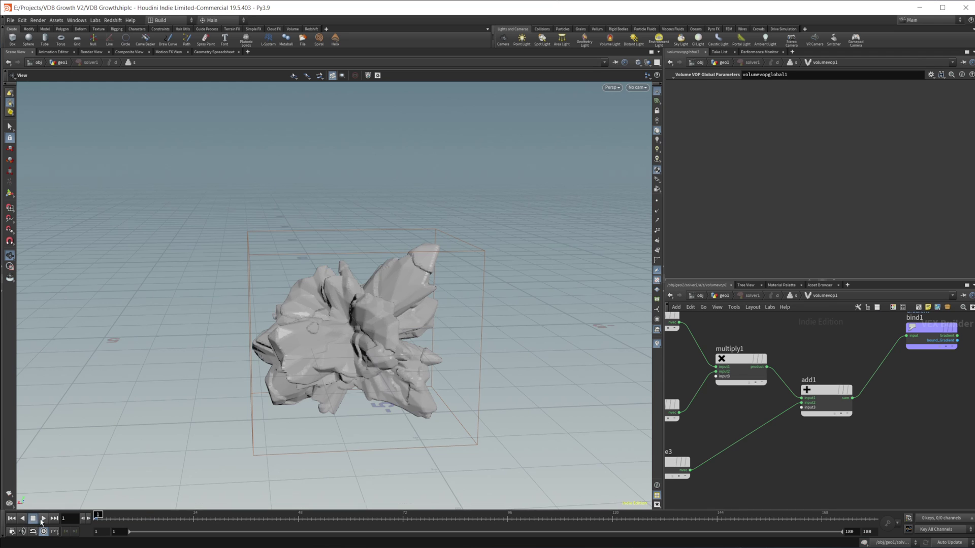
left_click(43, 520)
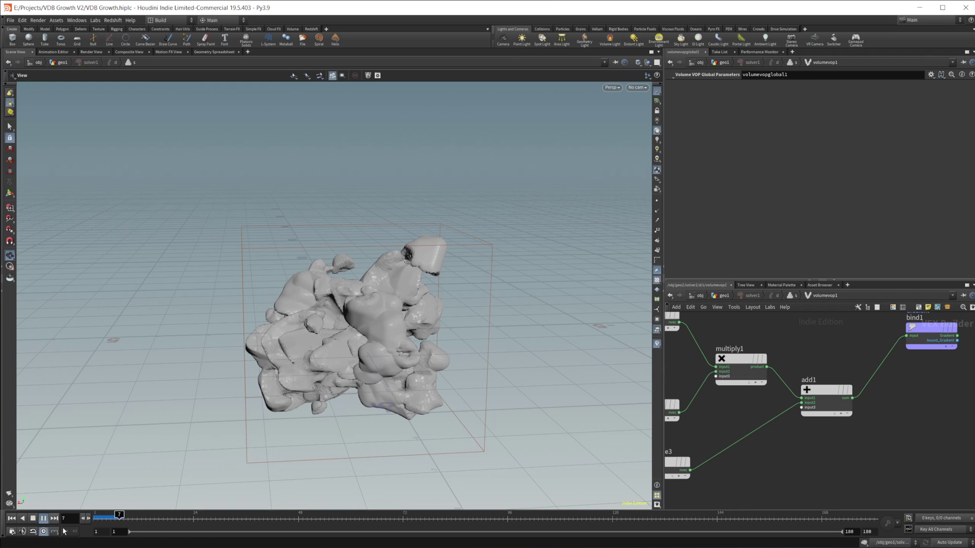
left_click(35, 520)
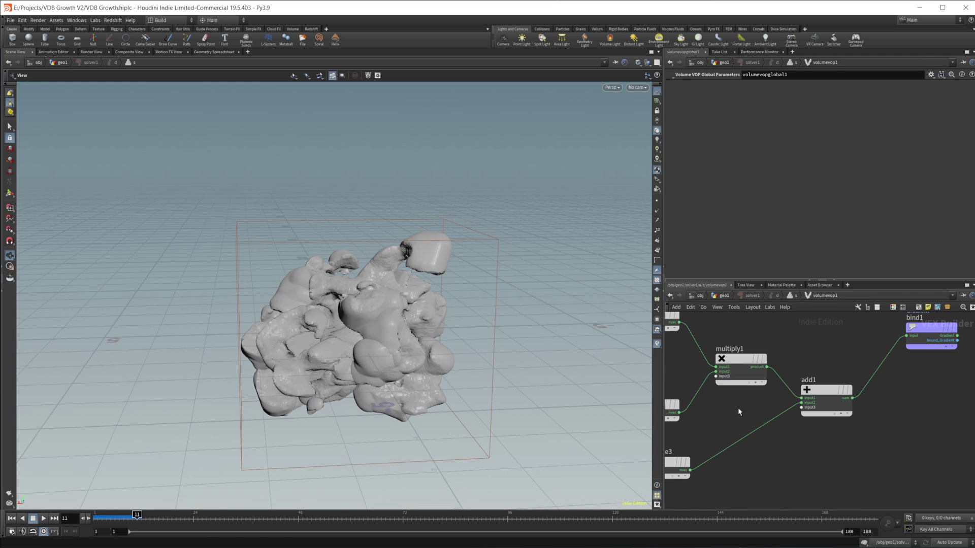
Step: Return to the geo1 network and place a File node below solver1
left_click(725, 297)
middle_click_drag(731, 477, 802, 429)
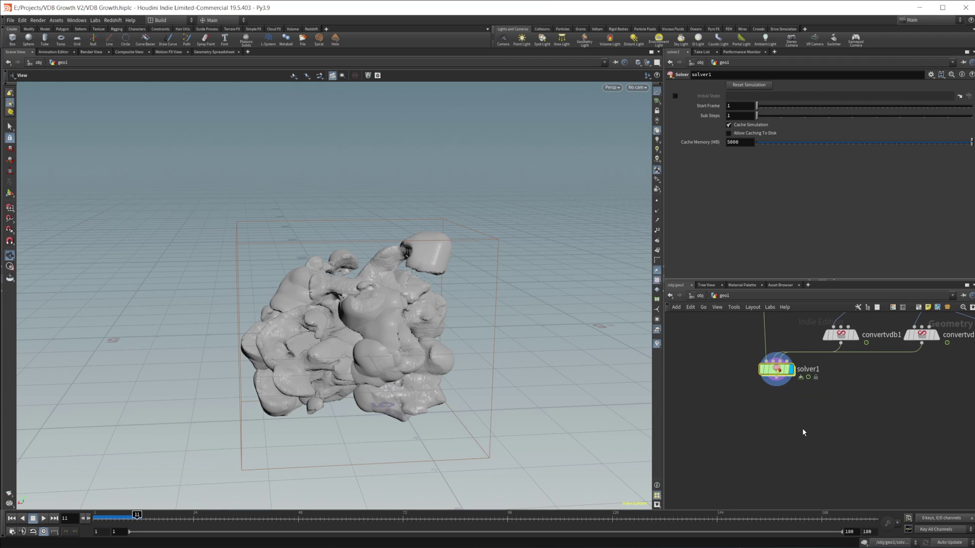
key("Tab")
type("file")
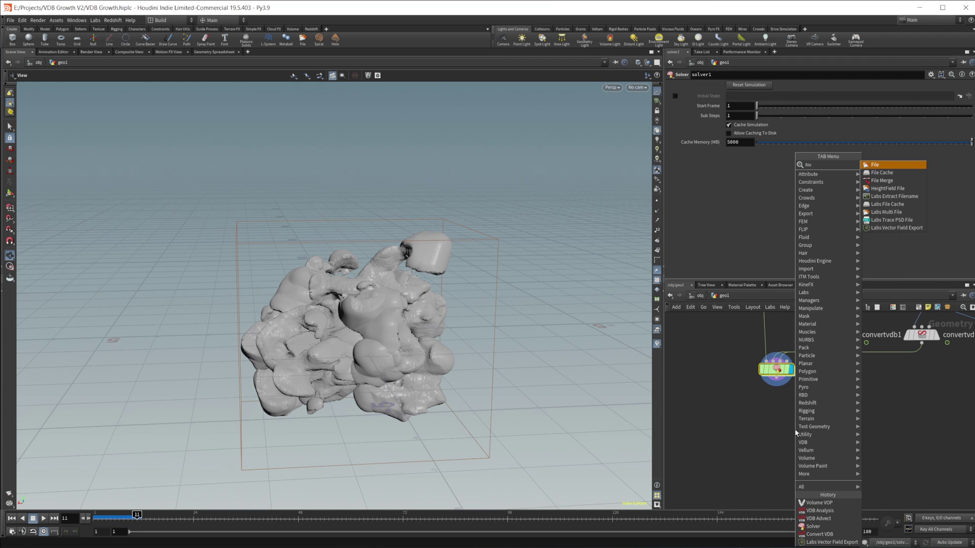
key("Return")
left_click(819, 431)
Step: Load the cached sequence VDB Growth.filecache1_v2.$F4.bgeo.sc into file1, align the node under solver1 and display it
left_click(968, 96)
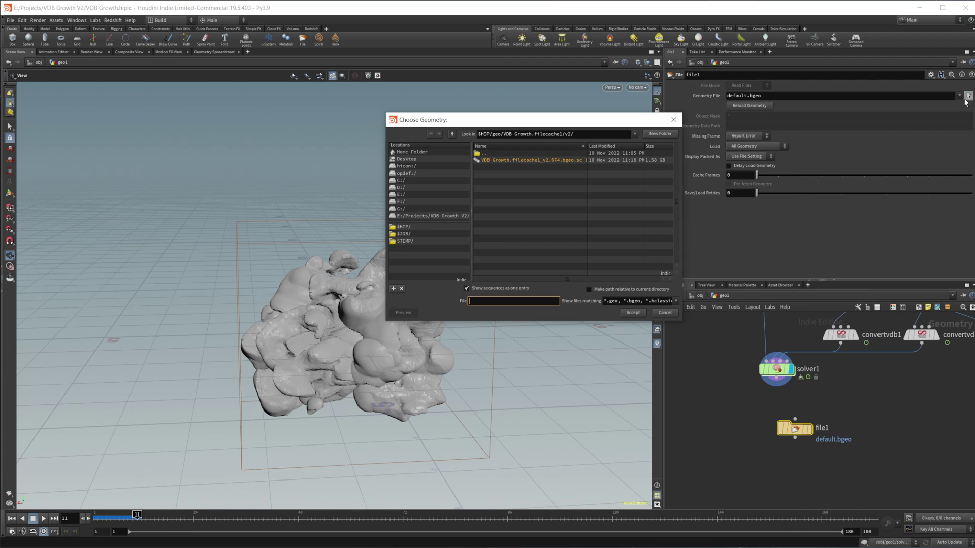
left_click(528, 160)
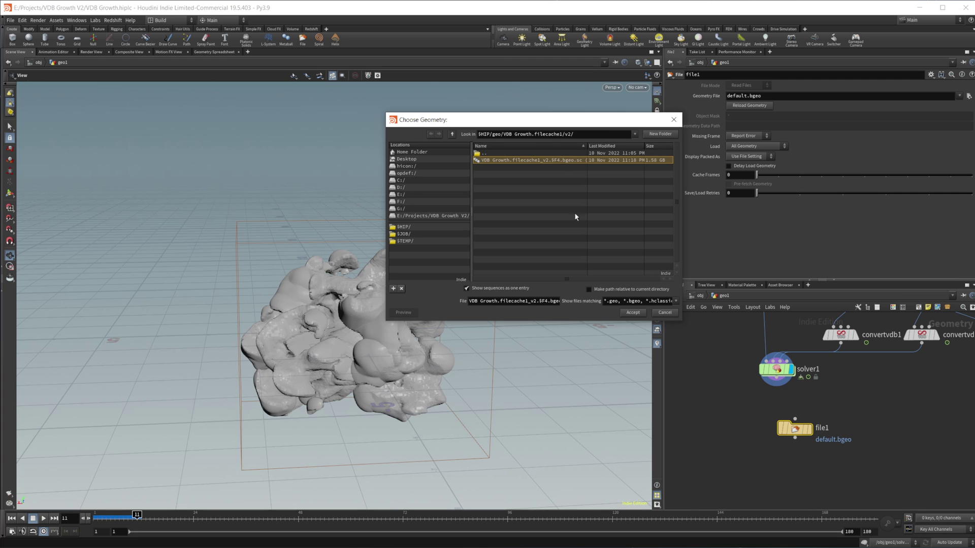
left_click(634, 313)
left_click_drag(796, 431, 771, 432)
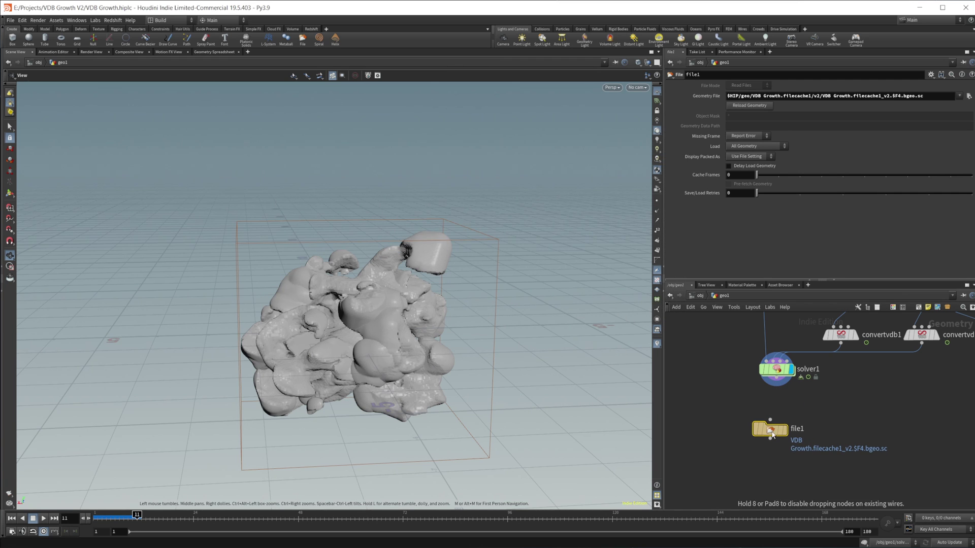
left_click(788, 413)
middle_click_drag(810, 487, 771, 447)
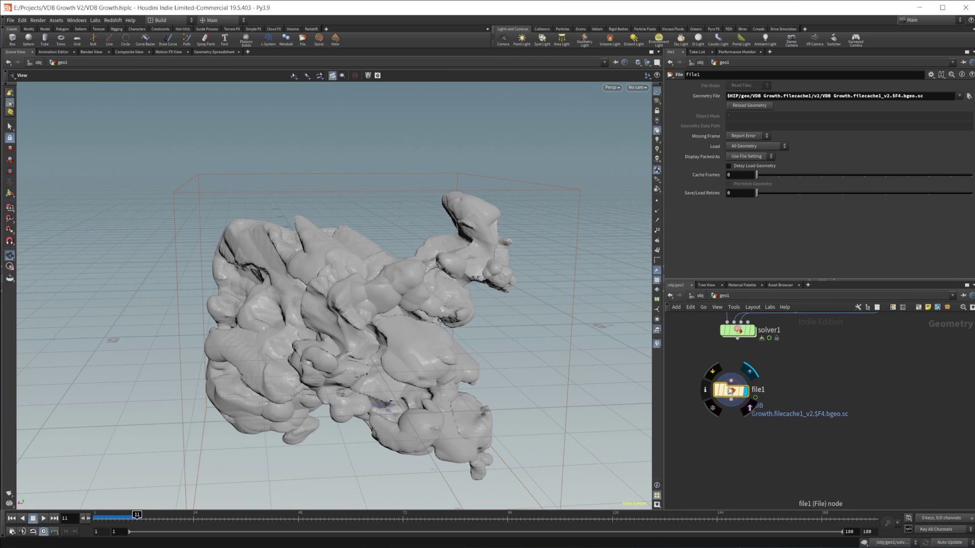
Step: Scrub and play the cached growth from the beginning, and examine the shape from several angles
left_click_drag(730, 390, 741, 382)
left_click_drag(481, 370, 323, 328)
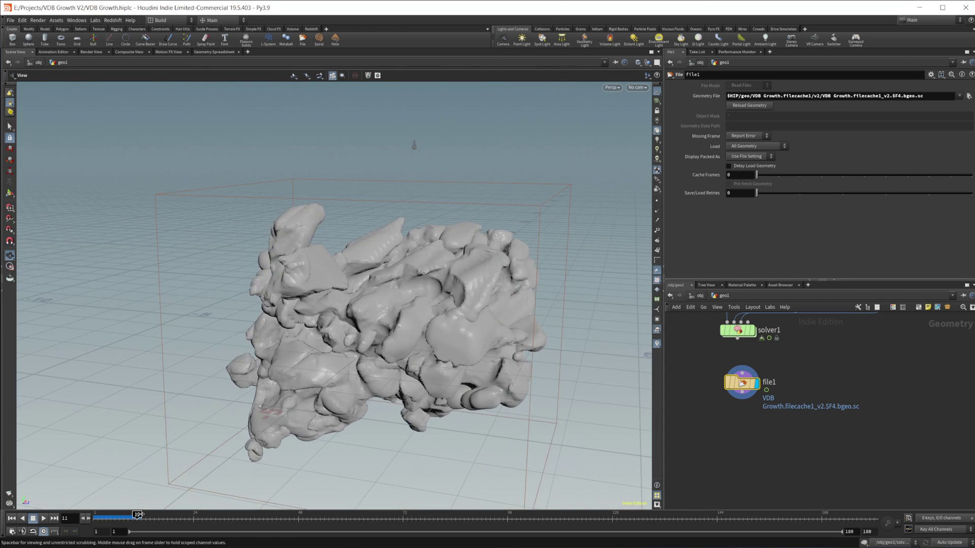
left_click_drag(219, 513, 94, 526)
left_click(45, 518)
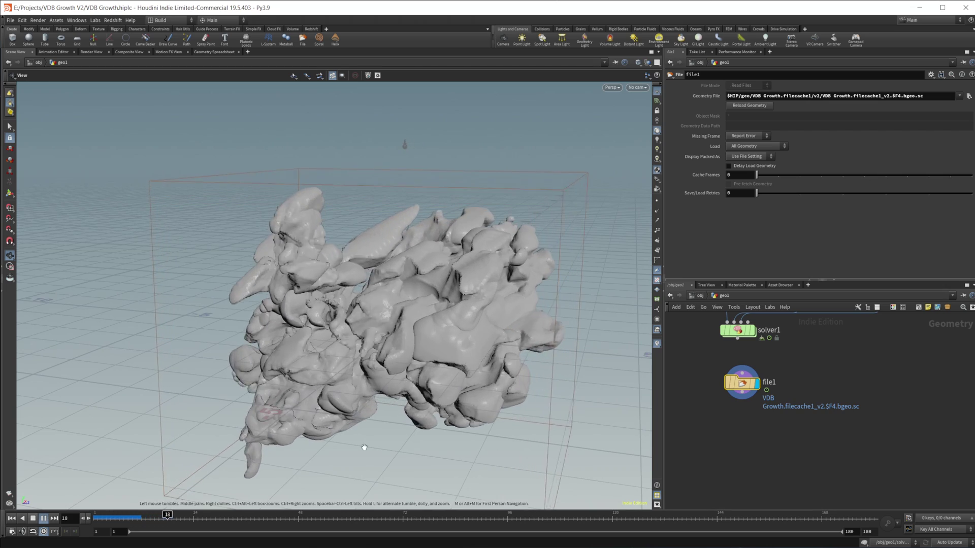
left_click(41, 521)
left_click_drag(280, 354, 394, 343)
left_click_drag(183, 316, 204, 317)
middle_click_drag(204, 316, 374, 339)
scroll(376, 340, "down", 3)
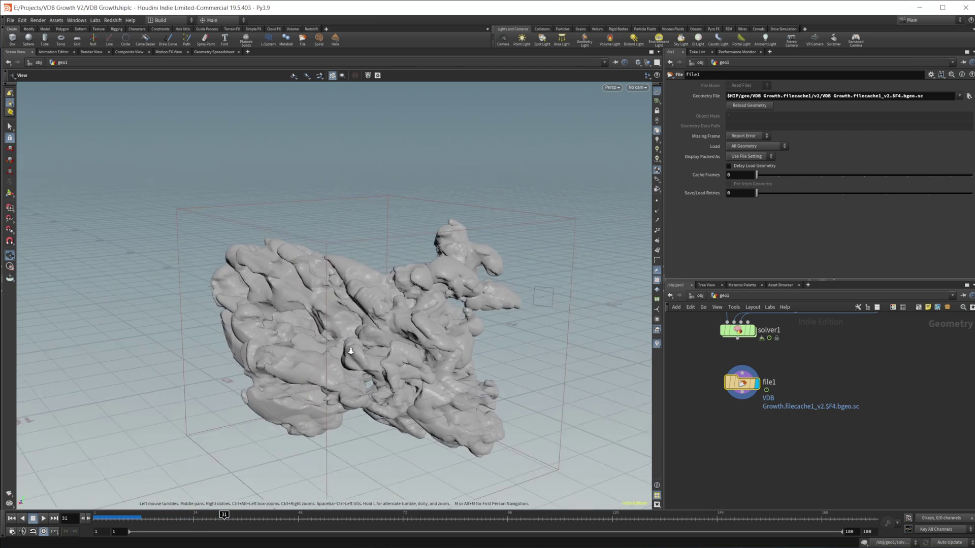
left_click_drag(376, 340, 432, 338)
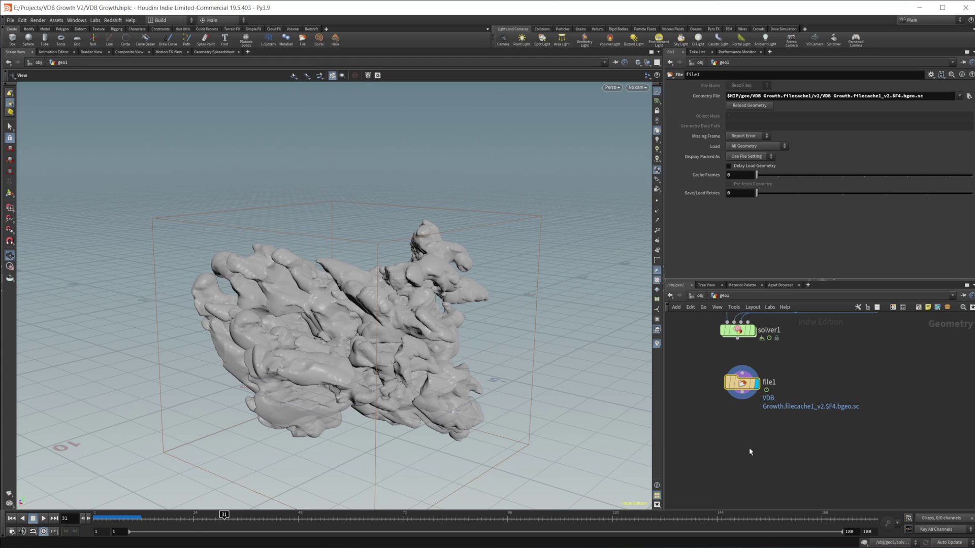
Step: Place a Retime node below file1 and connect file1's output to it
middle_click_drag(750, 452, 760, 447)
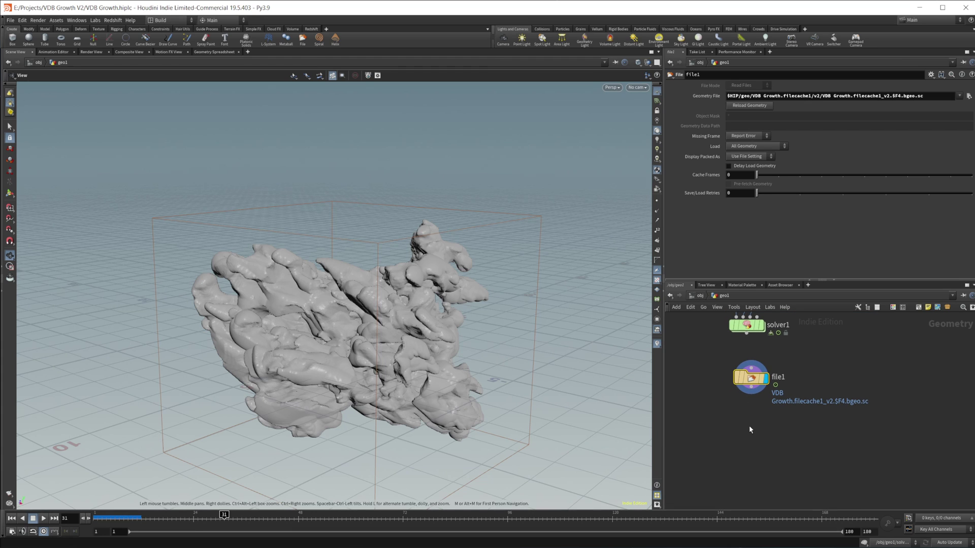
key("Tab")
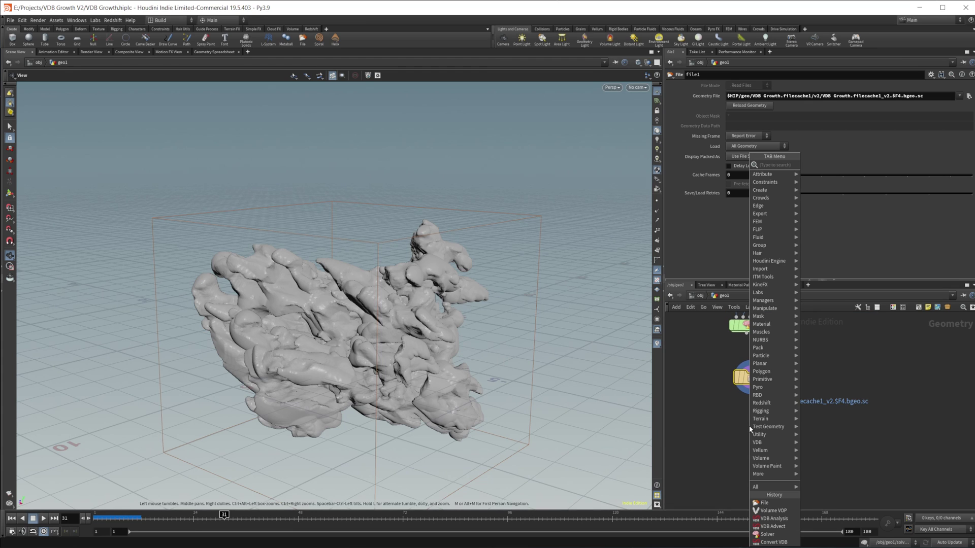
key("Escape")
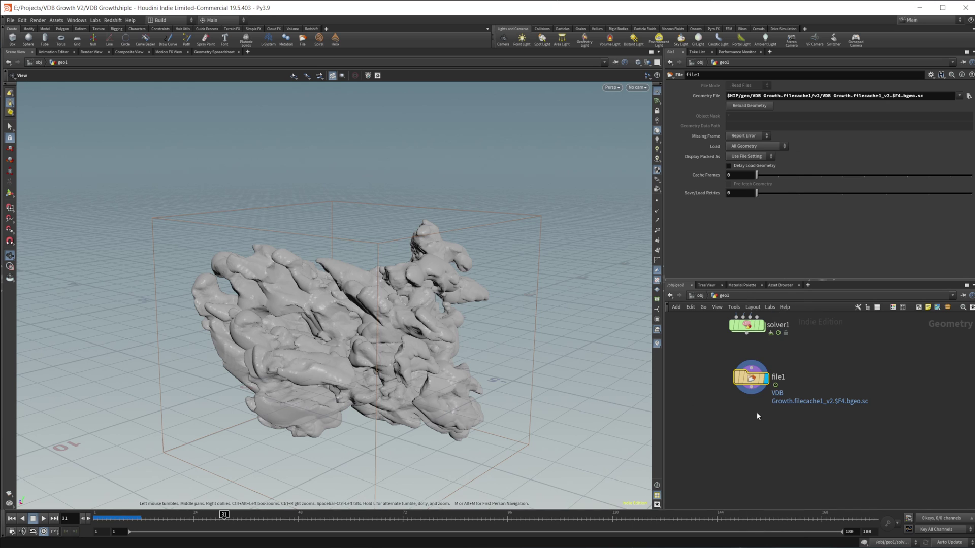
key("Tab")
mouse_move(757, 415)
type("ret")
key("Return")
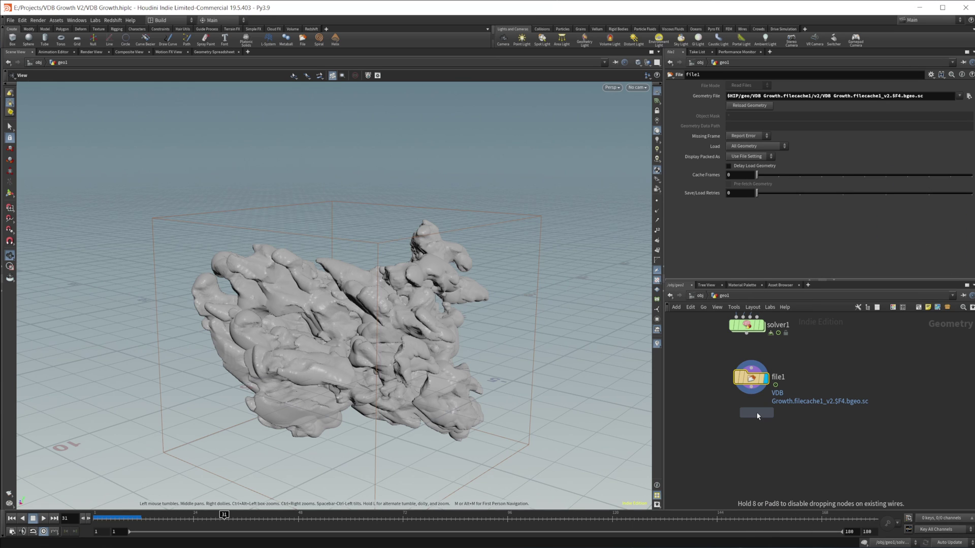
left_click(757, 415)
left_click_drag(757, 413, 747, 422)
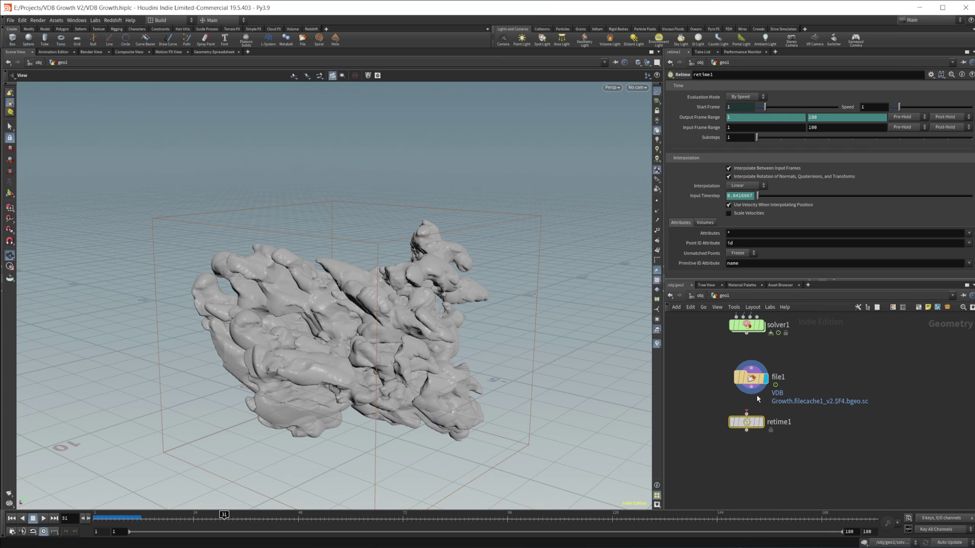
left_click_drag(752, 388, 758, 435)
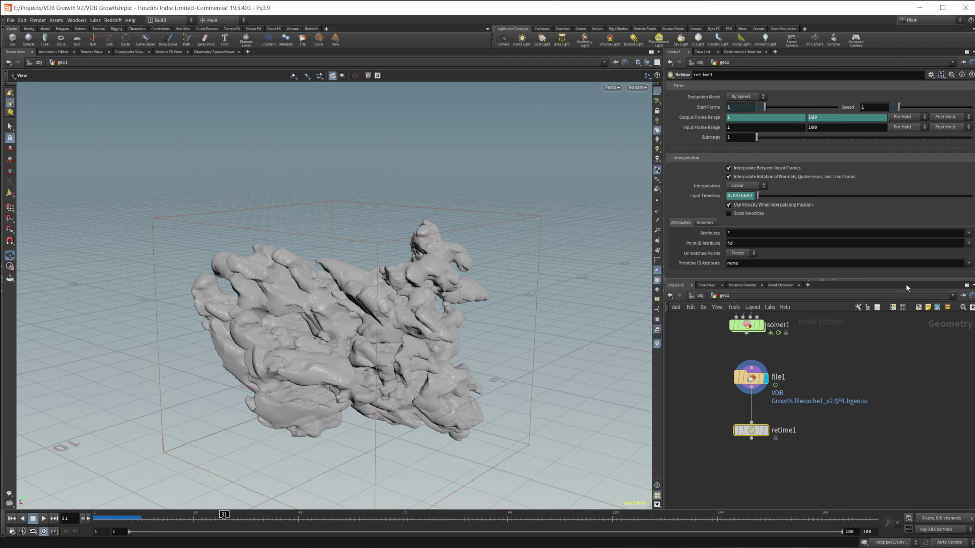
Step: Set retime1's speed to .25 and its volume blend mode to By Voxel Position, and display the node
left_click(873, 107)
key("Return")
left_click(706, 223)
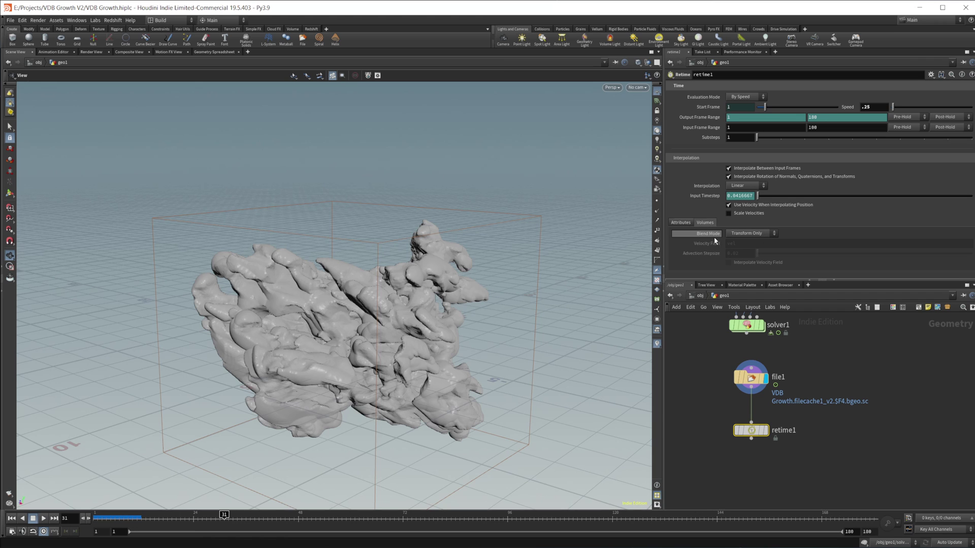
left_click(750, 233)
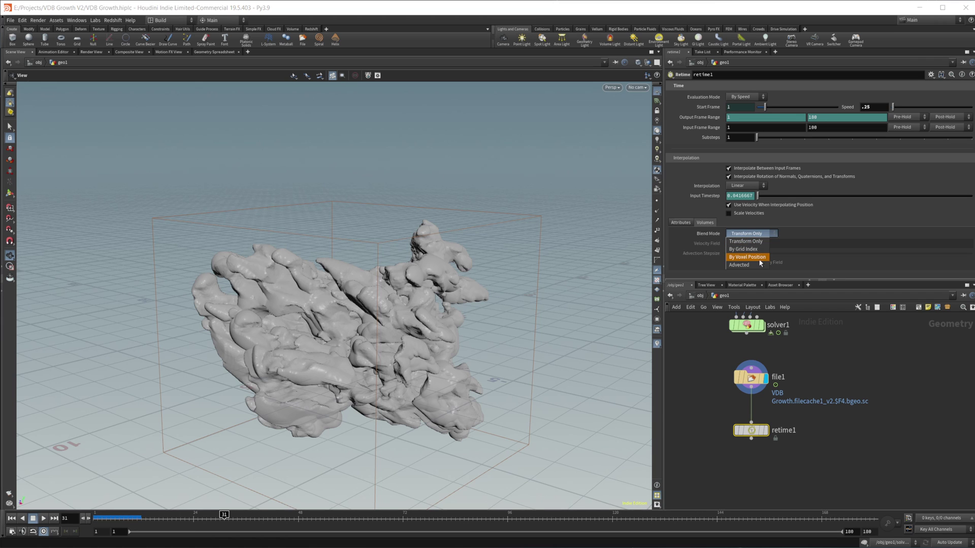
left_click(745, 256)
left_click(764, 431)
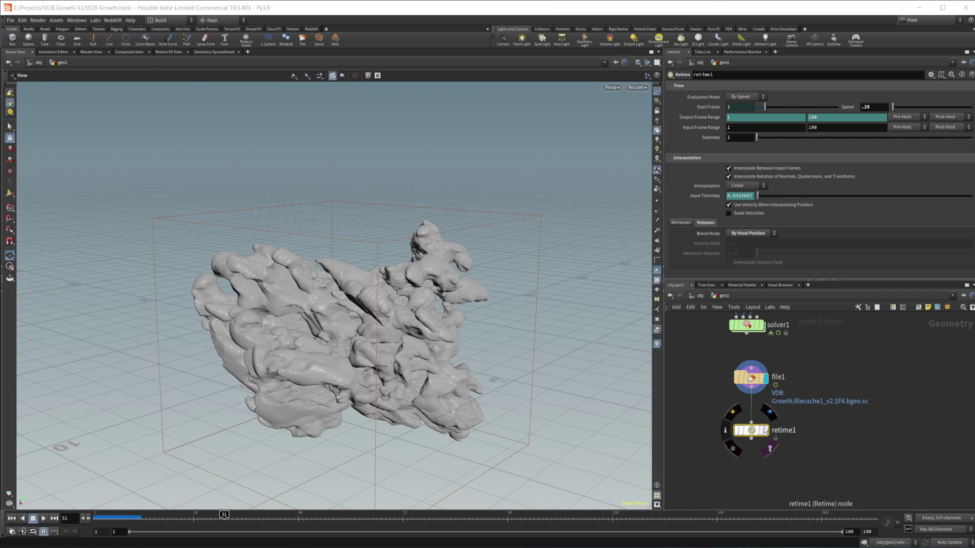
Step: Play the retimed growth from the first frame, stop it, and inspect the surface detail up close
left_click(11, 519)
left_click(45, 519)
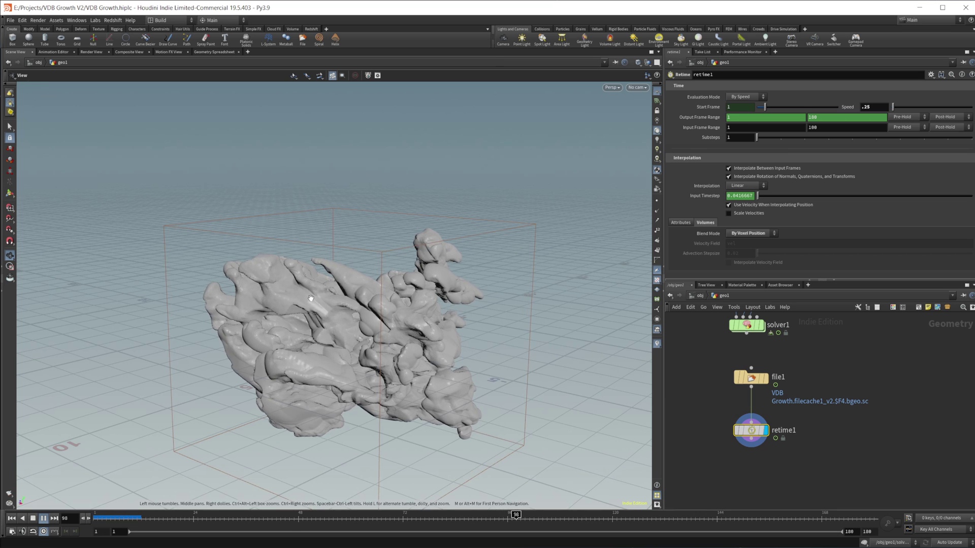
left_click(33, 518)
left_click_drag(284, 381, 294, 392)
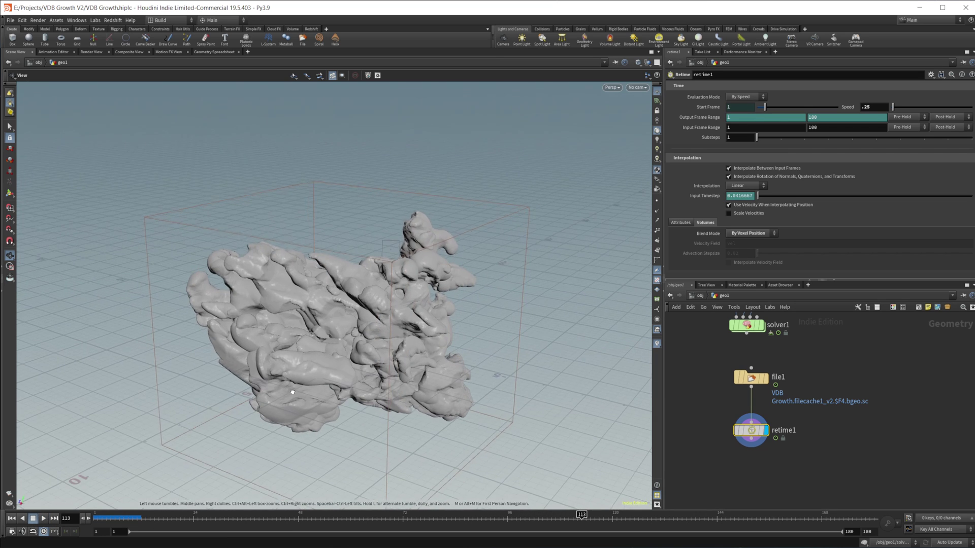
right_click_drag(294, 393, 413, 367)
left_click_drag(413, 366, 315, 375)
right_click_drag(315, 375, 353, 366)
left_click_drag(353, 366, 305, 332)
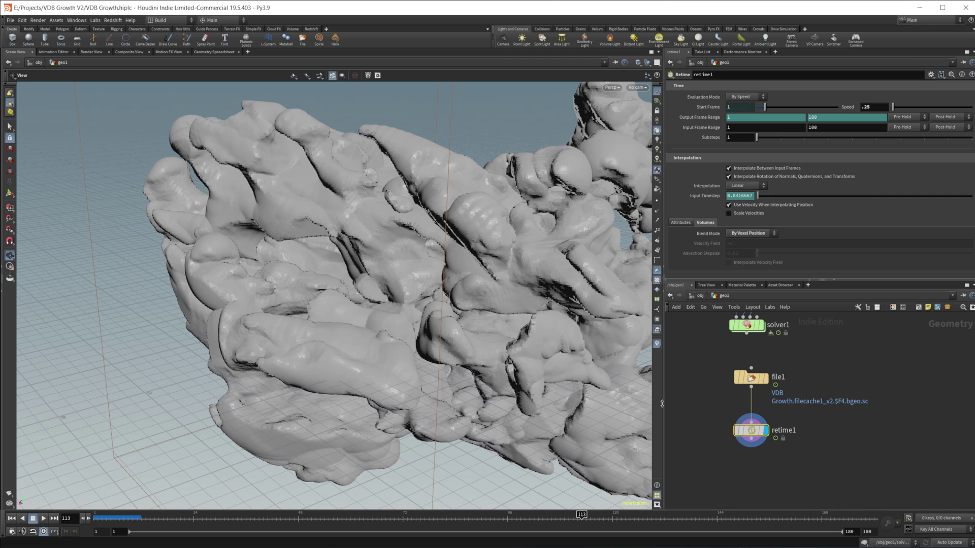
Step: Add a VDB Smooth node after retime1 and check its effect on the surface
middle_click_drag(730, 459, 706, 385)
key("Tab")
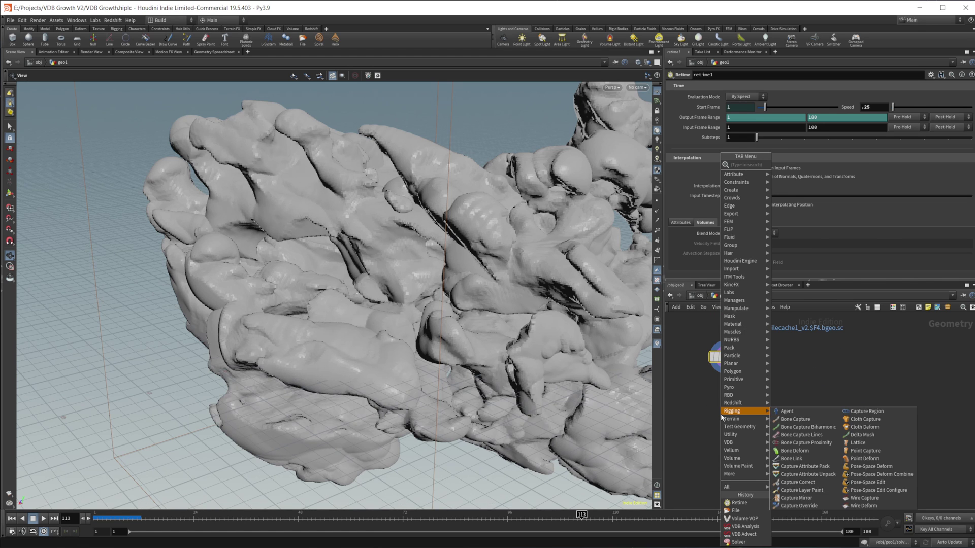
type("vdb smooth")
key("Return")
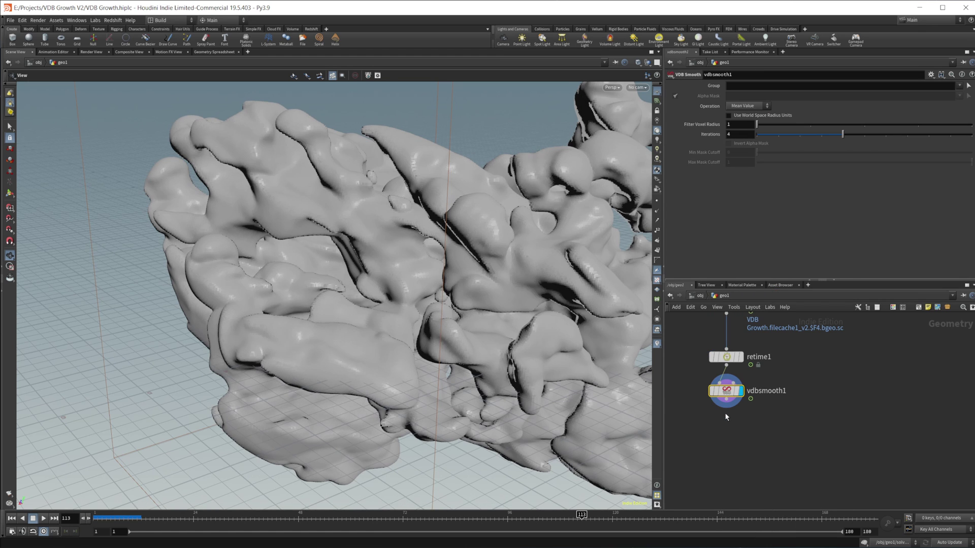
left_click_drag(357, 374, 433, 349)
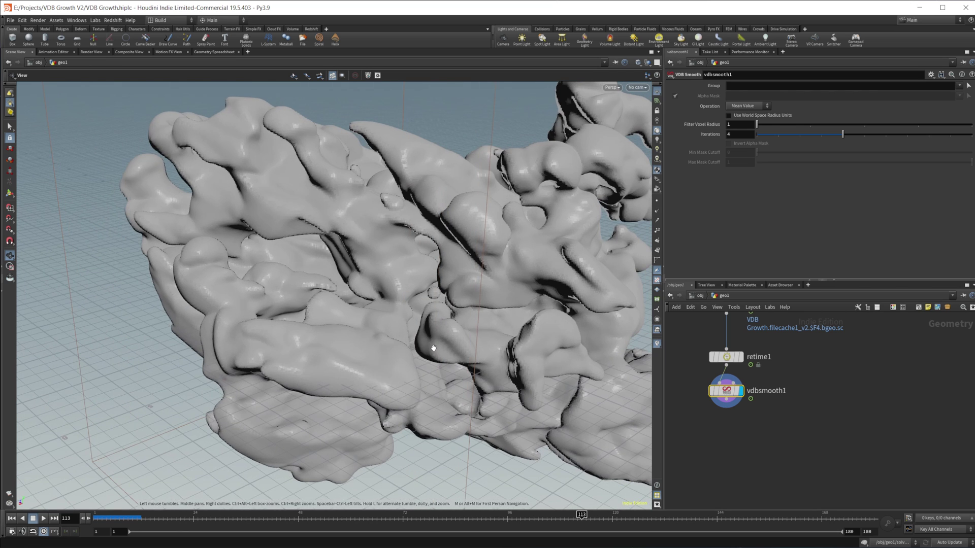
Step: Append a Convert VDB node after vdbsmooth1 and set it to convert to Polygons
middle_click_drag(779, 451, 791, 414)
key("Tab")
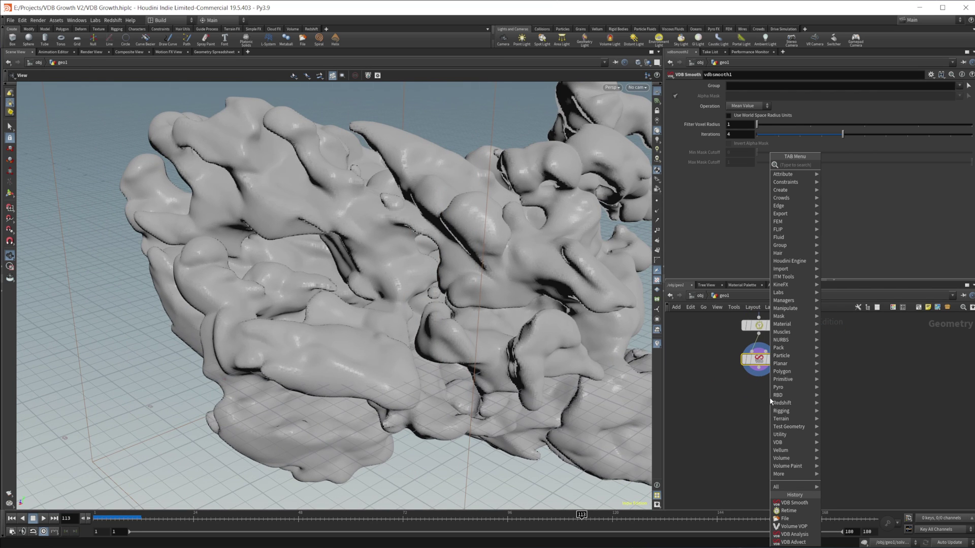
type("vdb co")
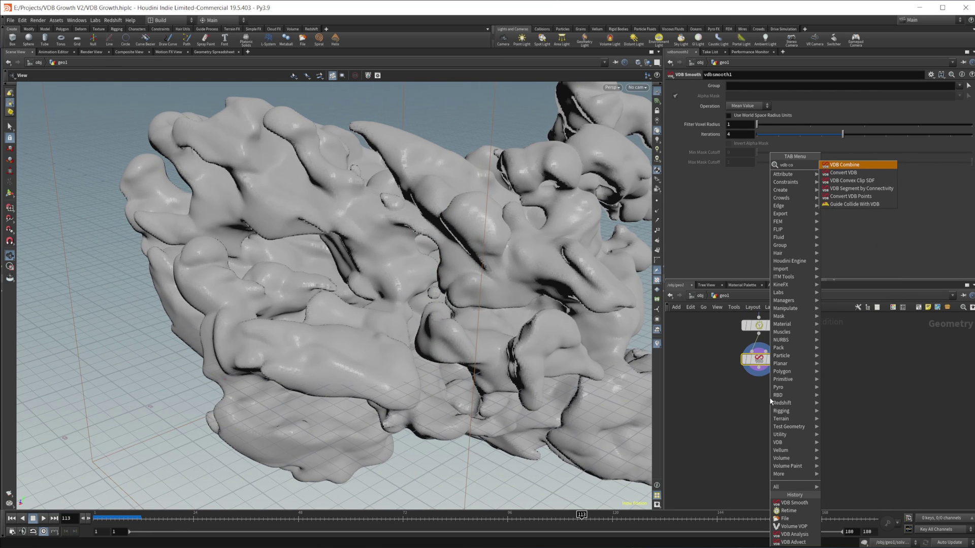
type("n")
key("Return")
key("Return")
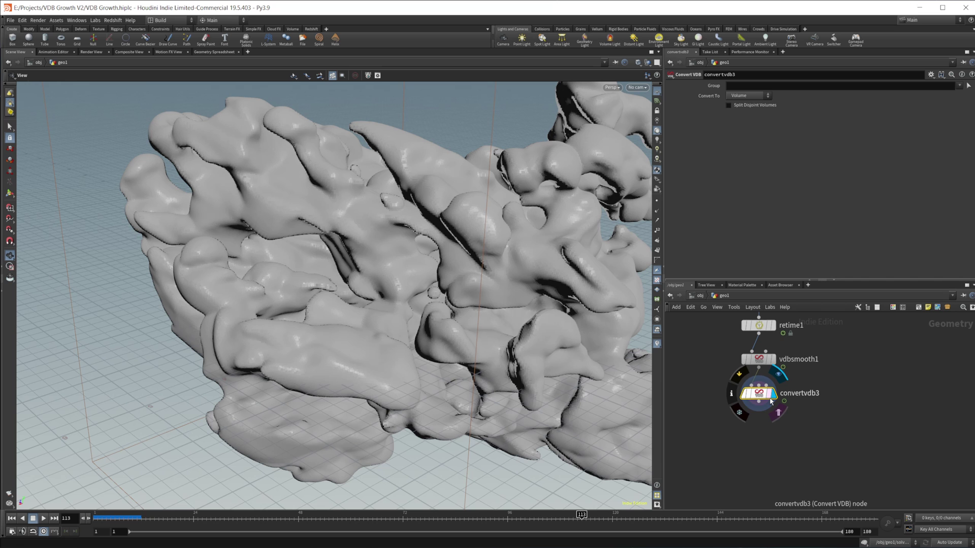
left_click(744, 97)
left_click(745, 120)
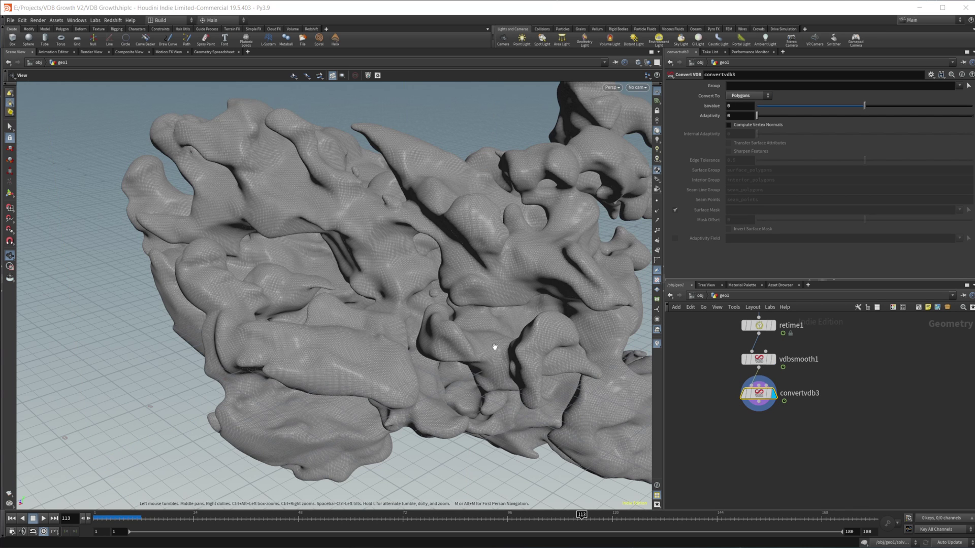
Step: View the whole polygon mesh and play its growth from the first frame
right_click_drag(513, 324, 386, 337)
mouse_move(386, 337)
left_mouse_down()
mouse_move(424, 335)
mouse_move(380, 341)
left_mouse_up()
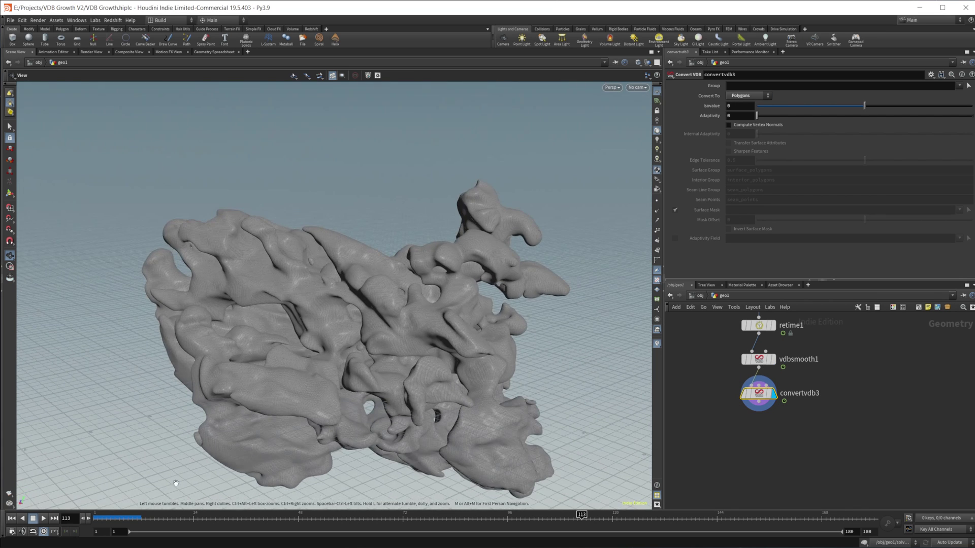
left_click(11, 518)
left_click(43, 519)
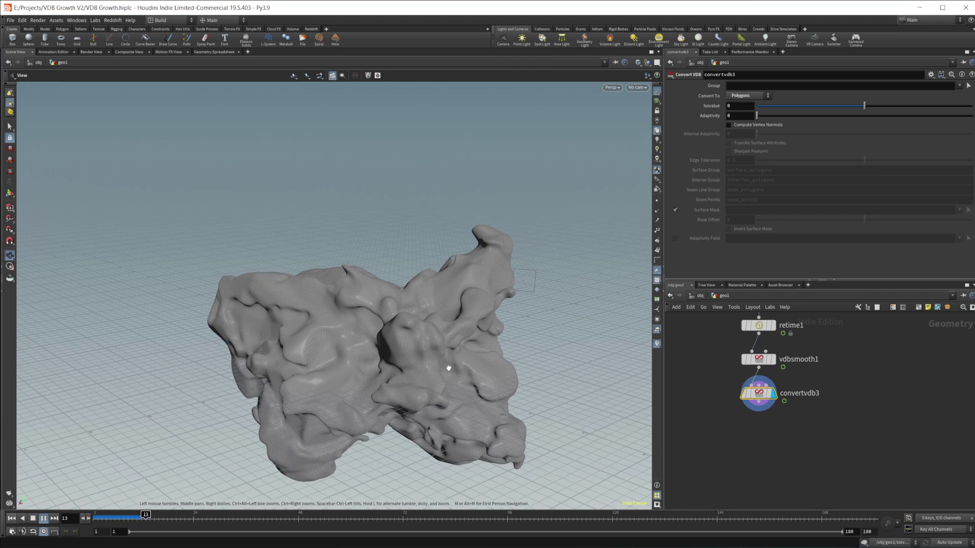
left_click(36, 518)
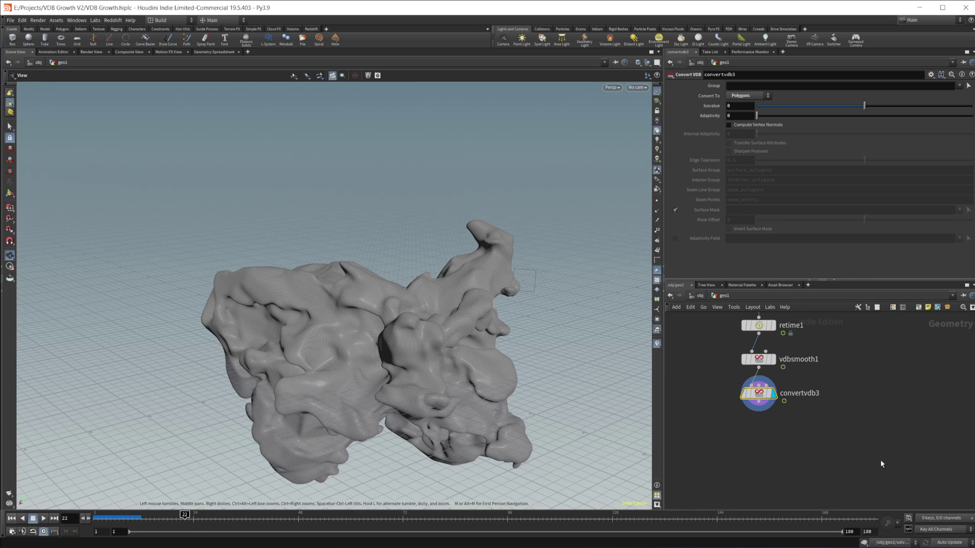
Step: Review the curl noise settings inside volumevop1, and select both volume VOPs in geo1 to examine their parameters
scroll(792, 409, "down", 4)
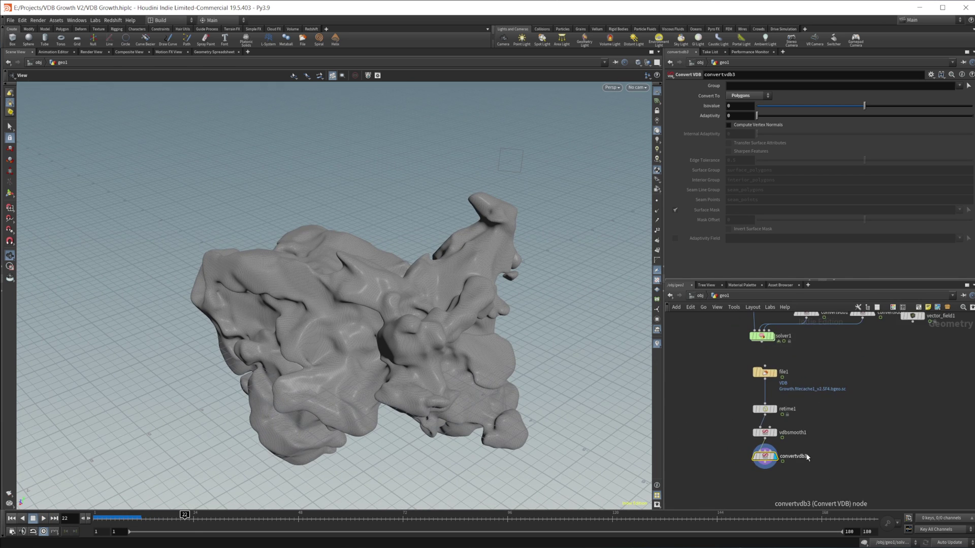
middle_click_drag(838, 399, 824, 449)
scroll(837, 438, "up", 2)
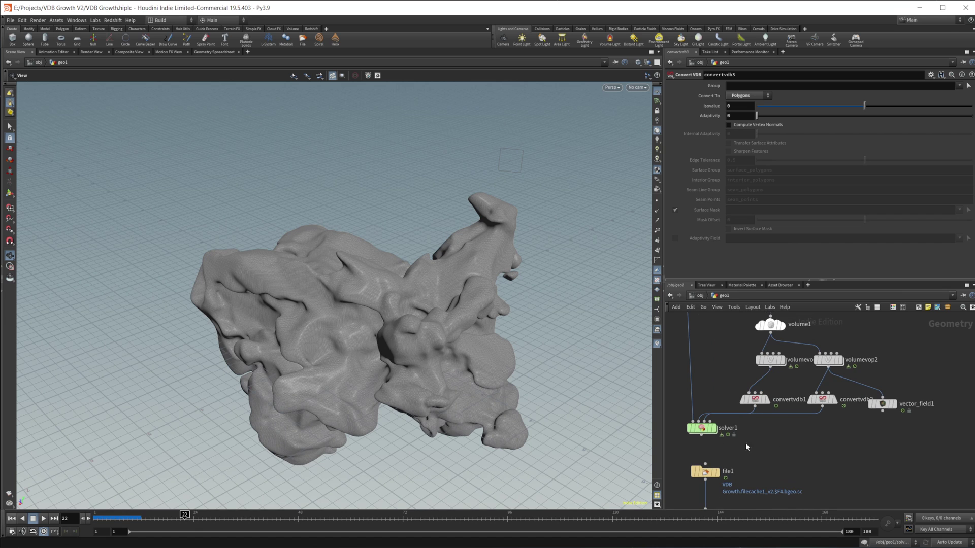
double_click(779, 363)
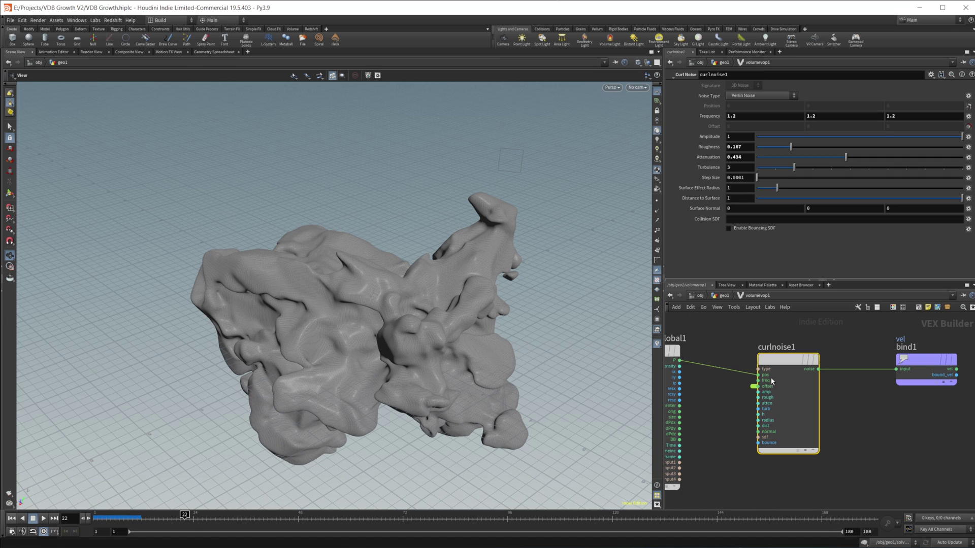
left_click(721, 296)
left_click_drag(898, 355, 752, 368)
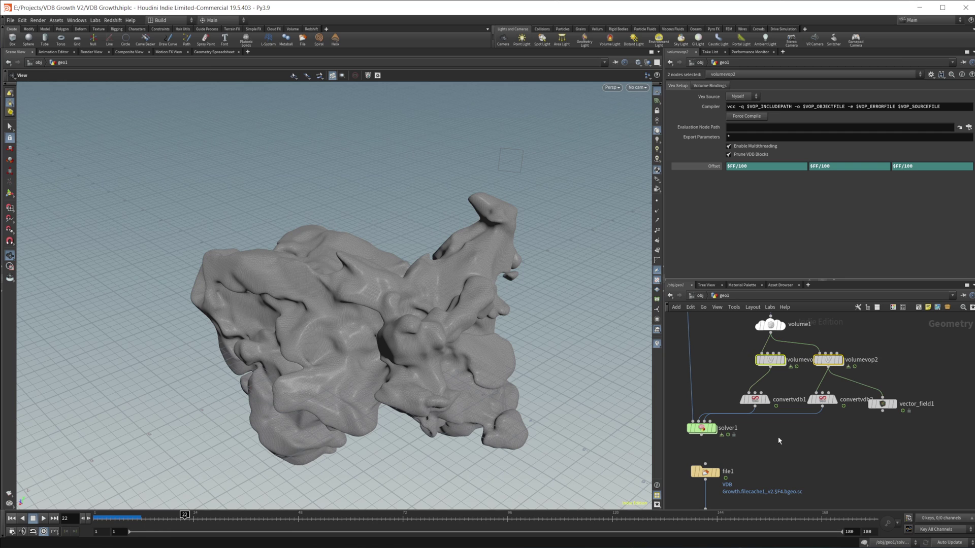
left_click(778, 437)
middle_click_drag(790, 462, 817, 488)
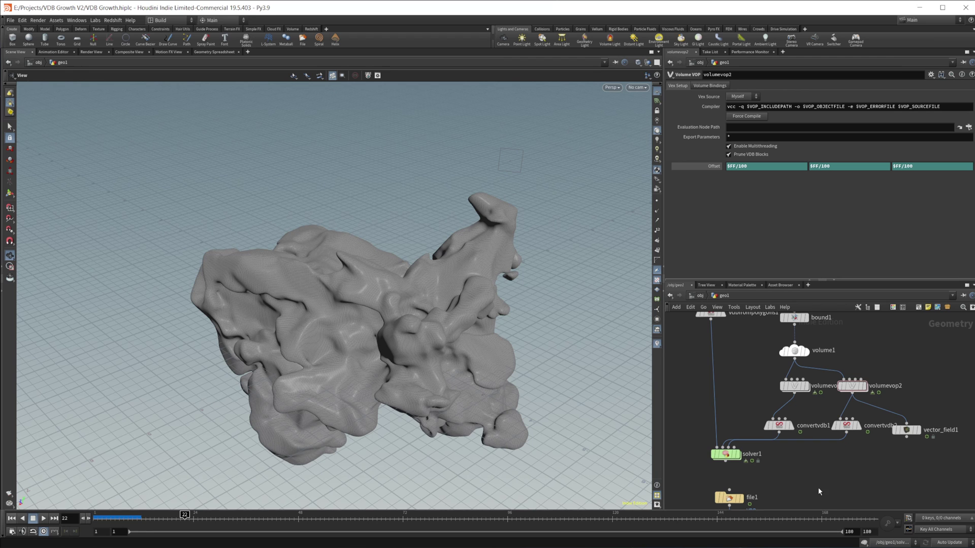
Step: At the object level, hide geo1 and turn on the display of the Growth object
left_click(700, 295)
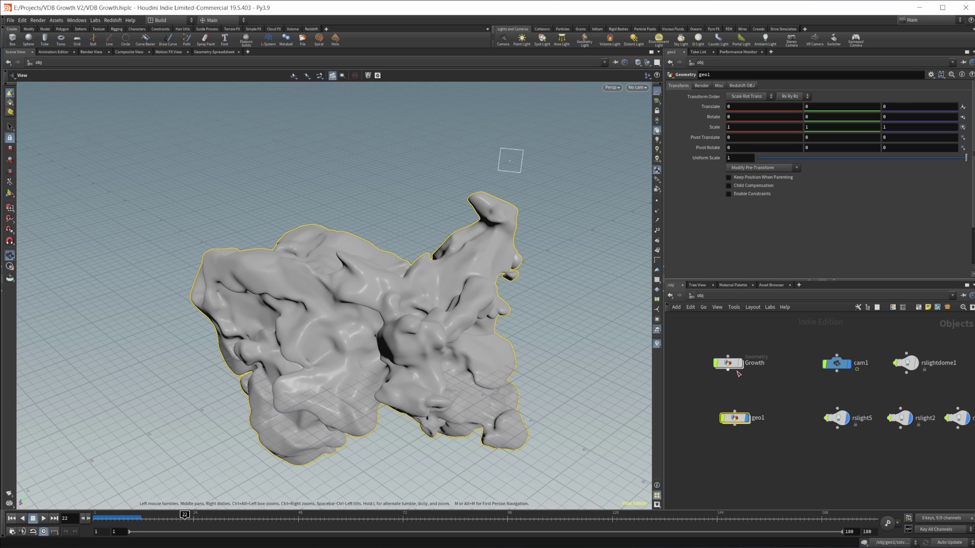
double_click(758, 418)
left_click(741, 419)
left_click(750, 406)
left_click(743, 350)
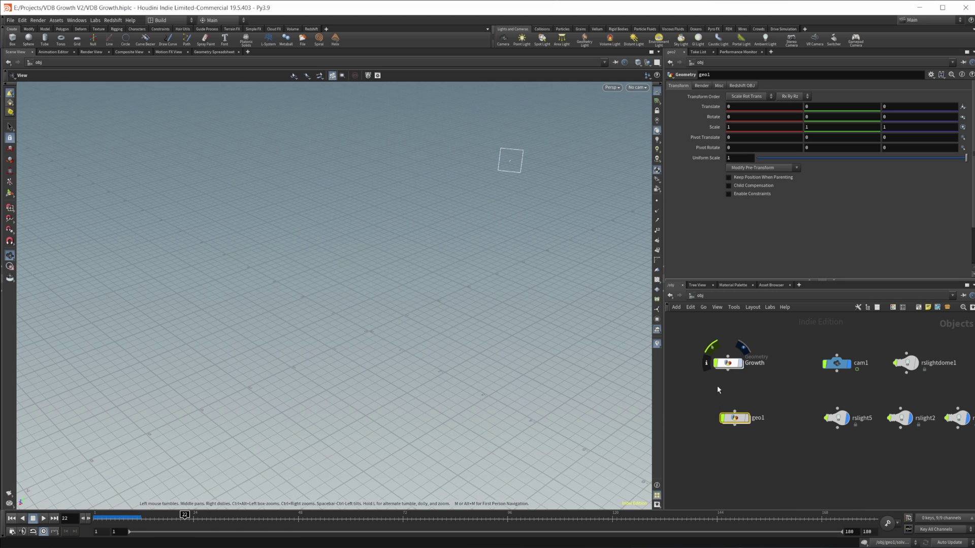